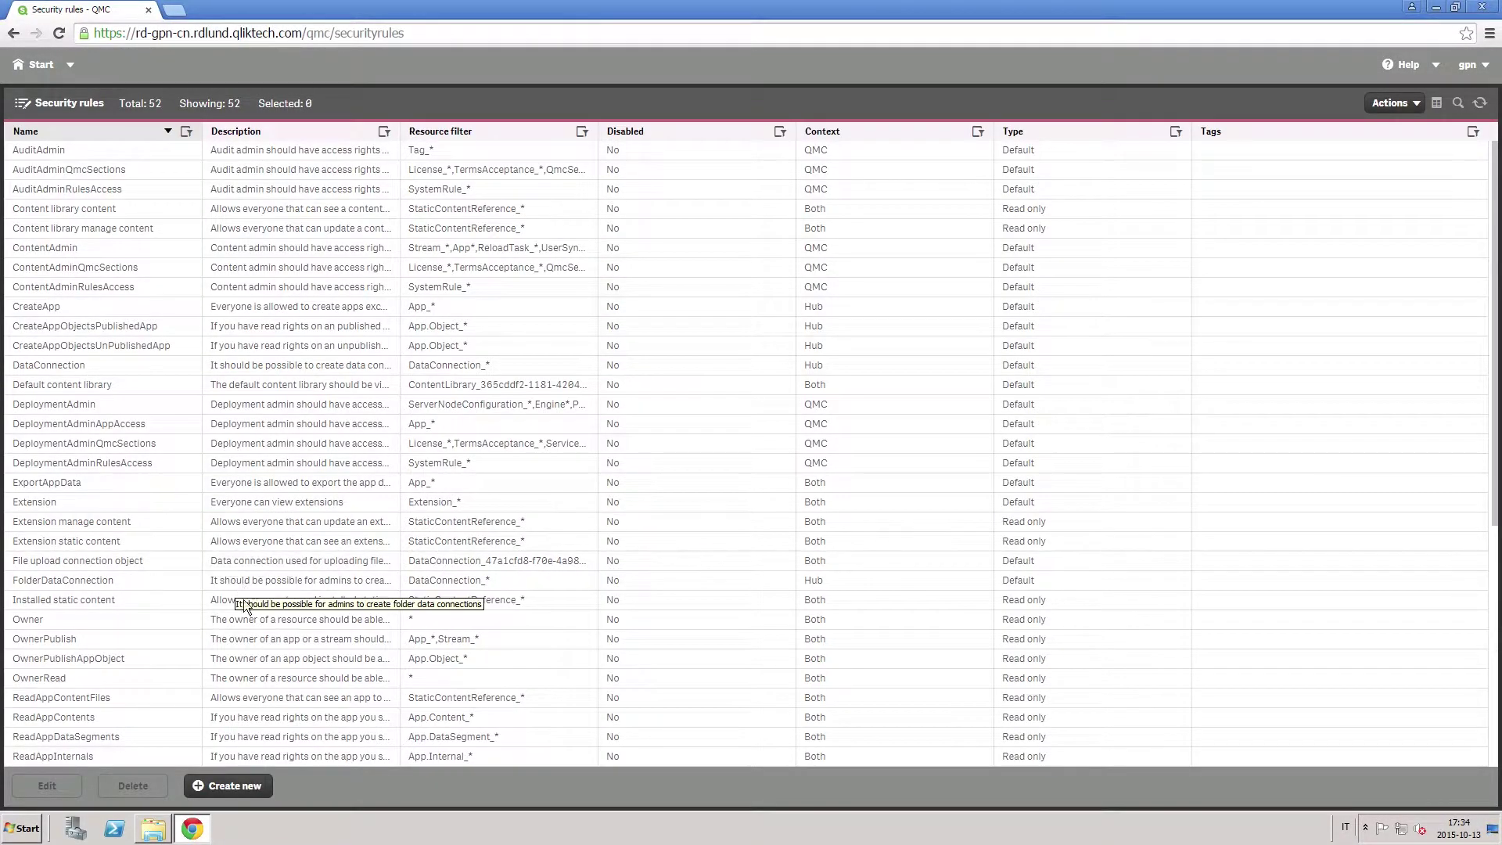
Start a new security rule based on the Stream access template
left_click(214, 788)
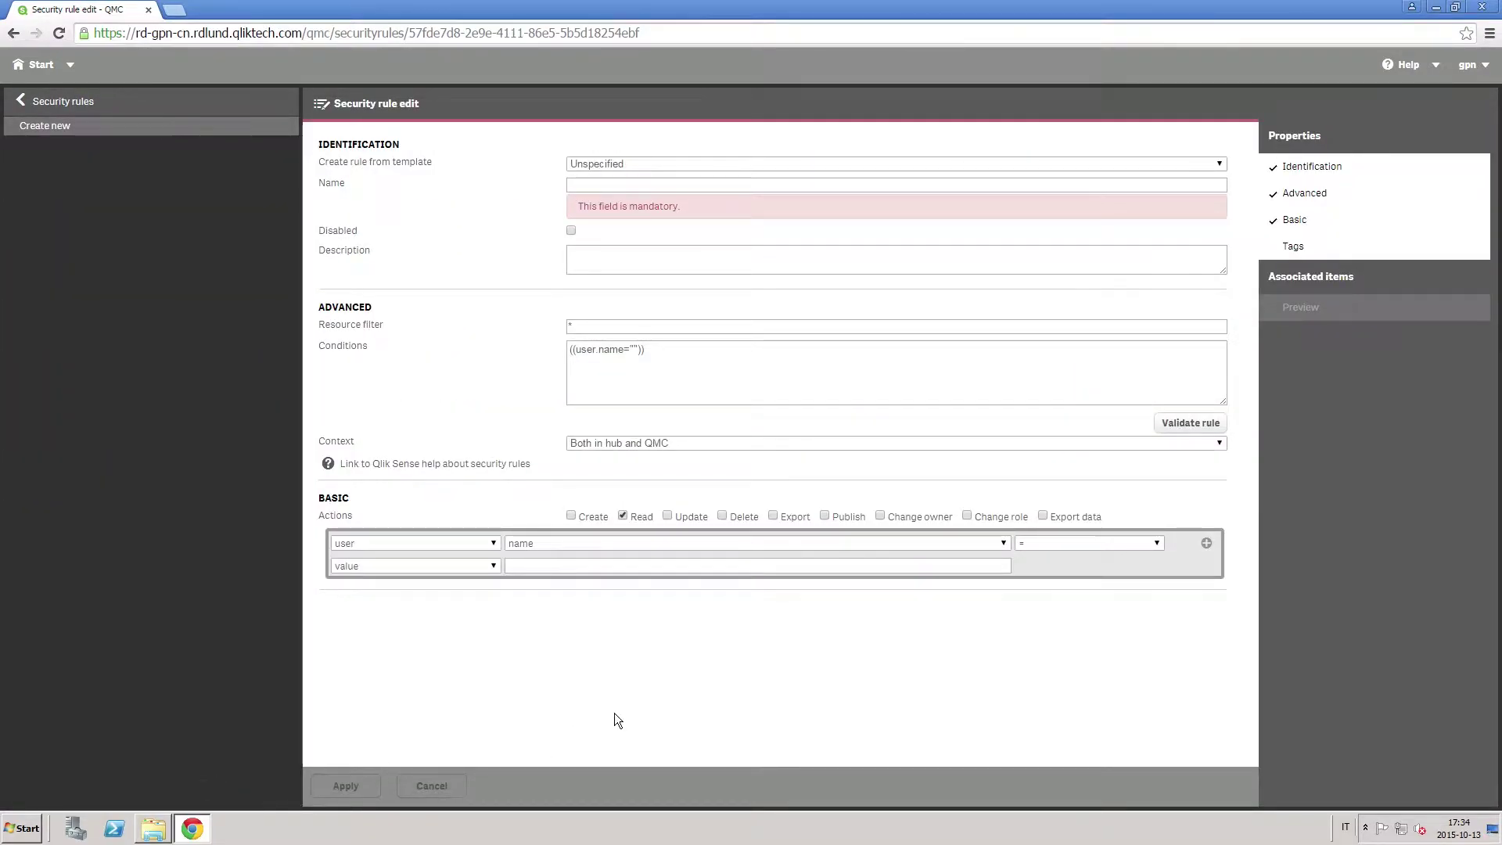
left_click(634, 170)
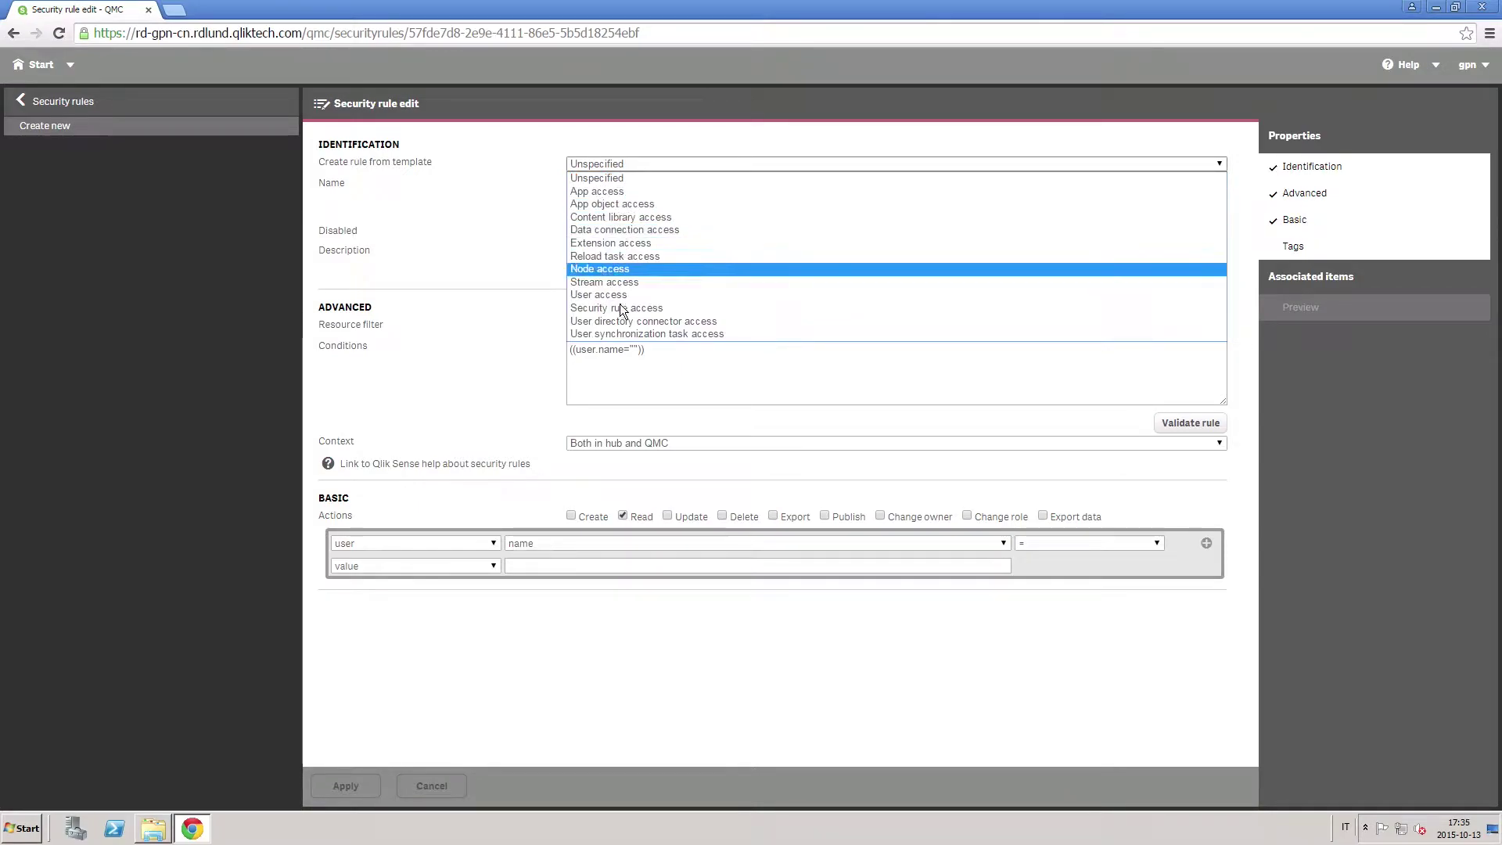
left_click(632, 282)
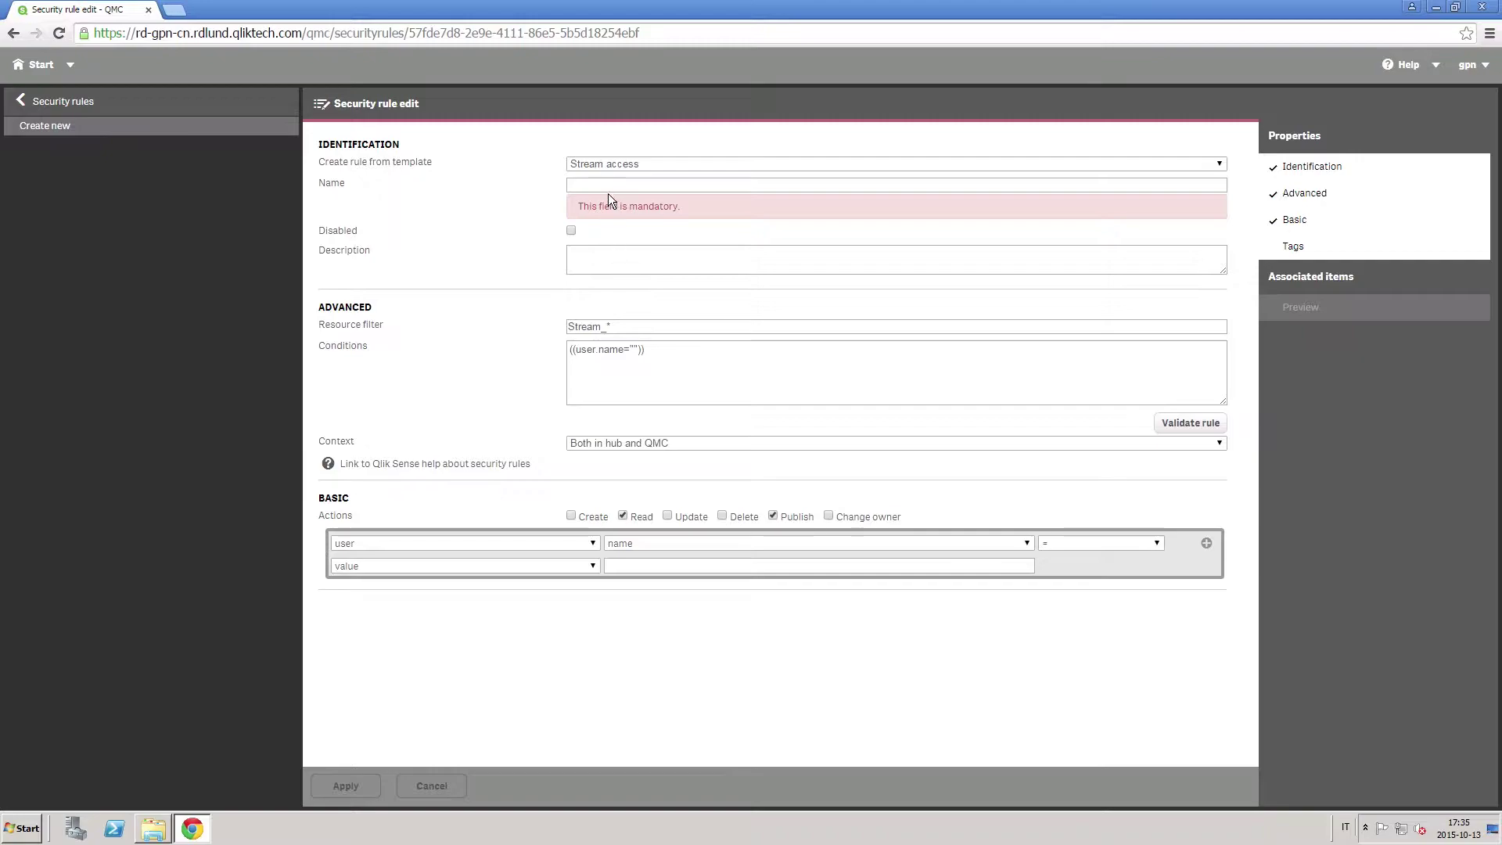
type("Securit")
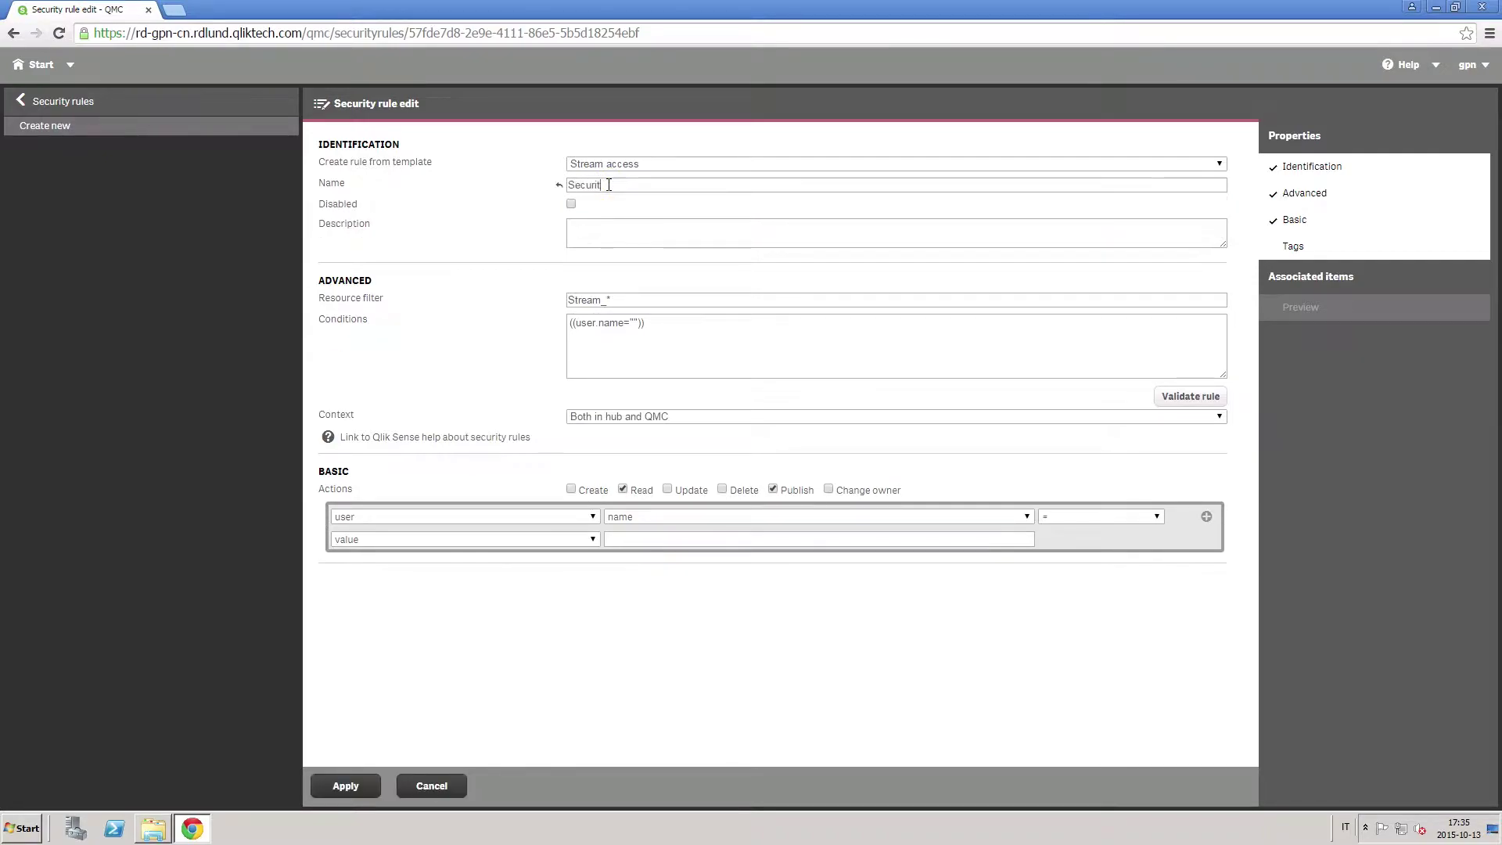
type("y rule for Consulta")
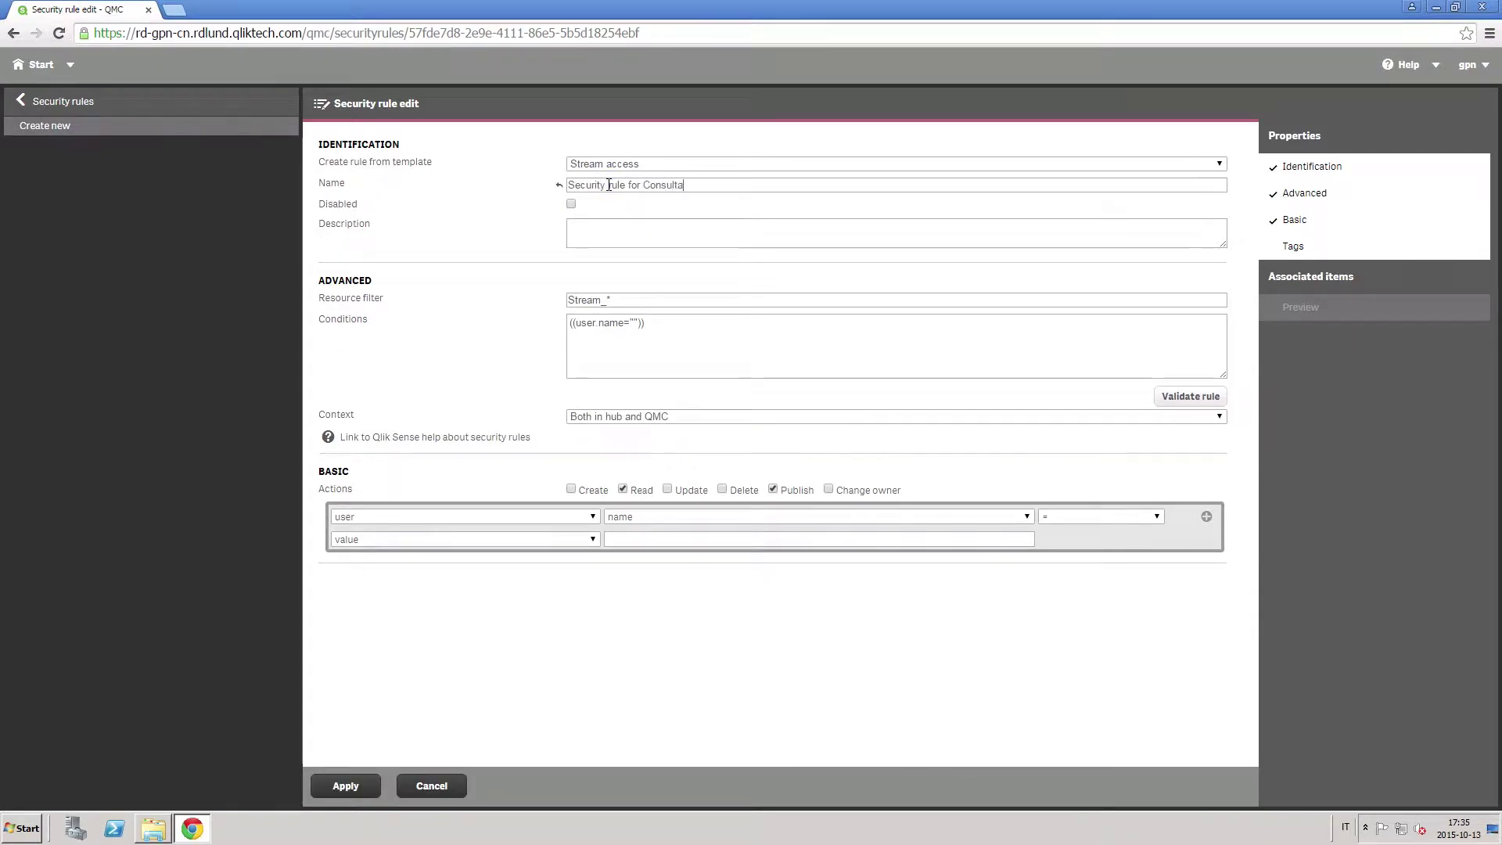
type("nt access")
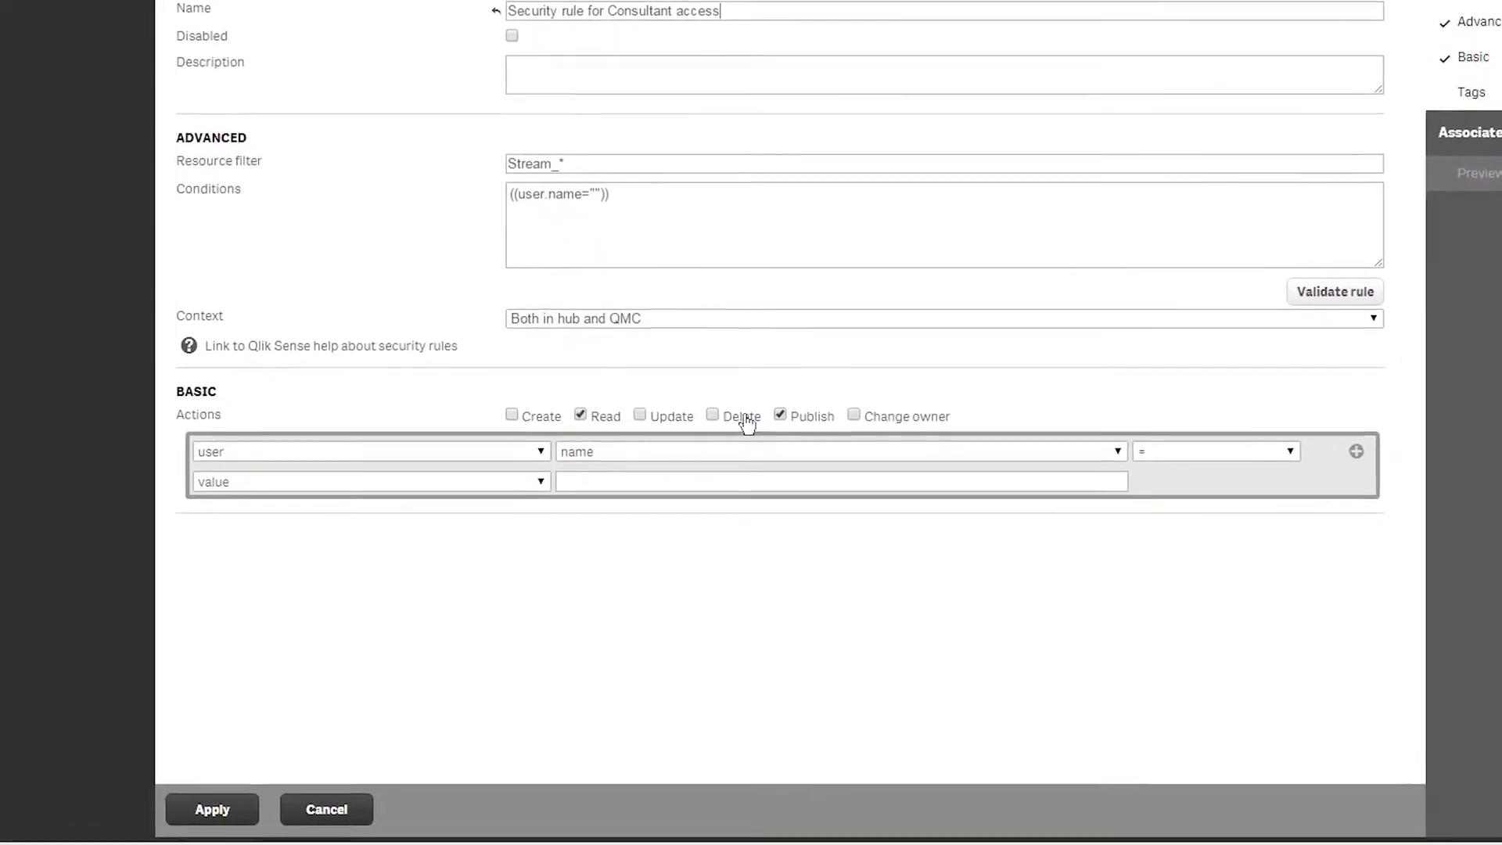
Grant Update rights and add a stream name condition matching Sales
left_click(634, 399)
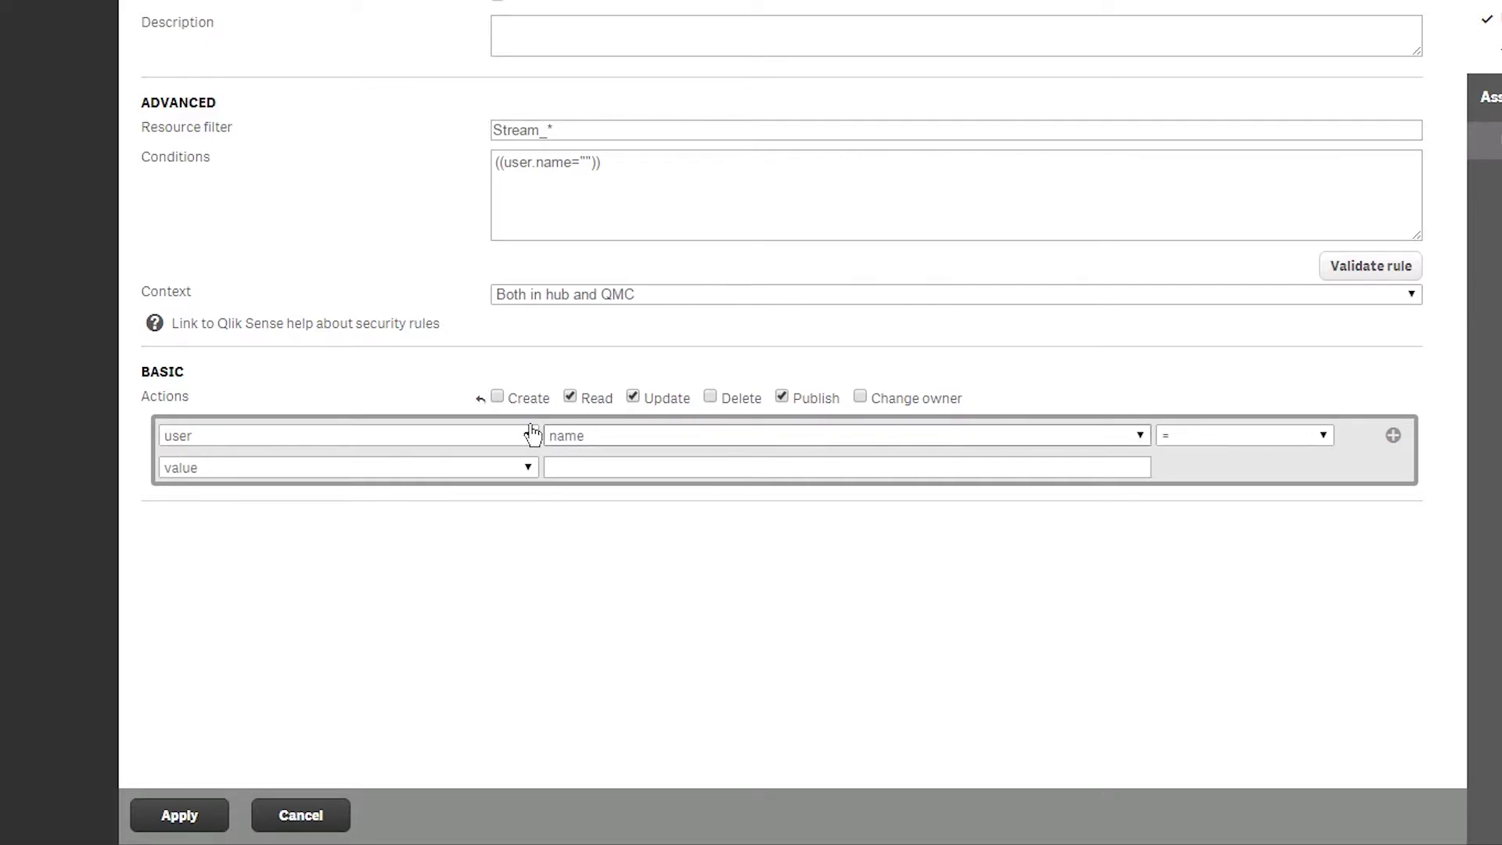
left_click(494, 443)
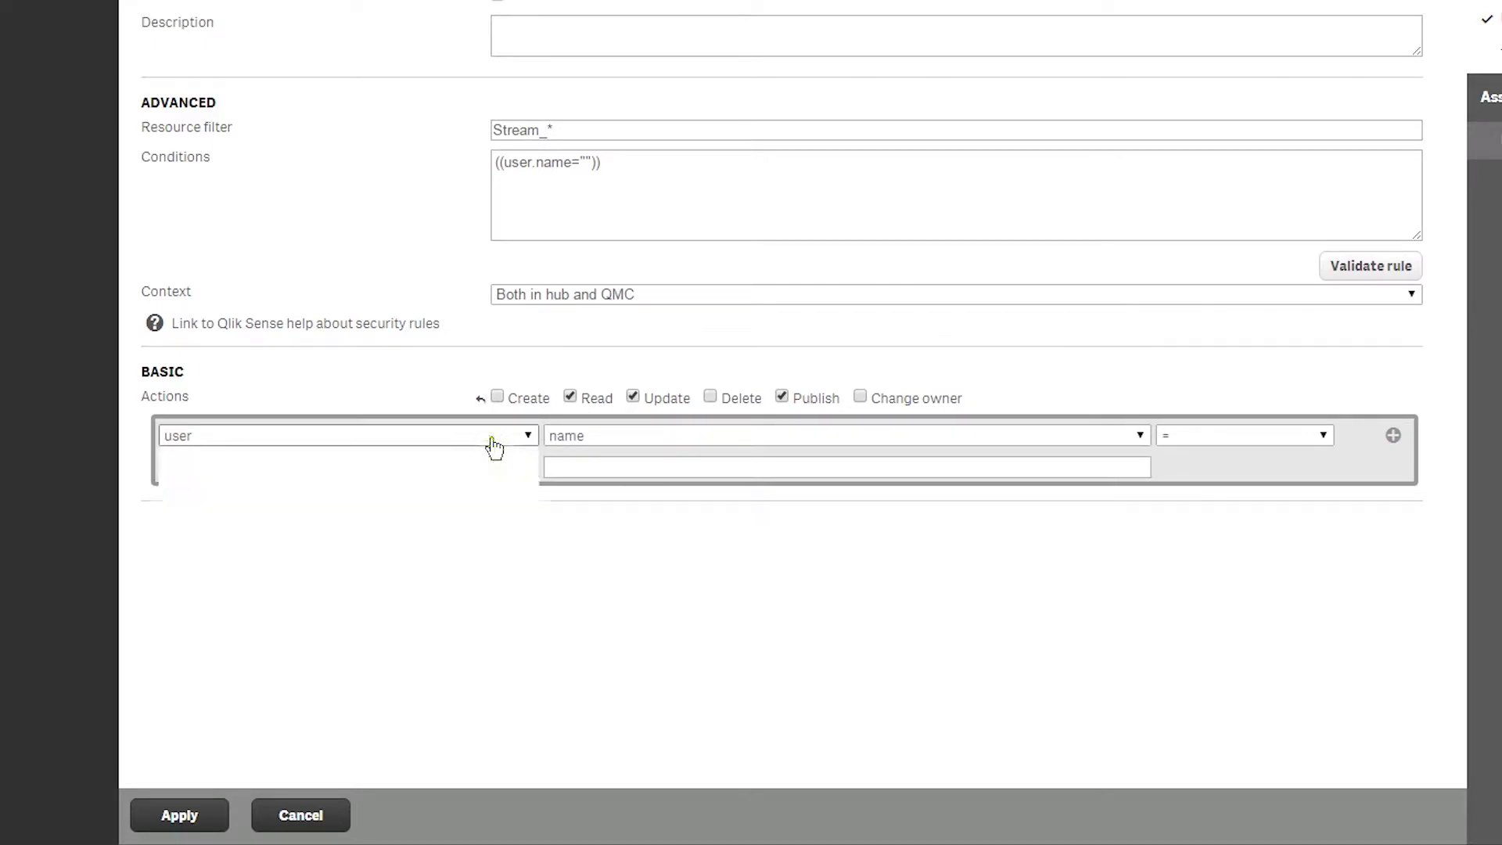
left_click(462, 478)
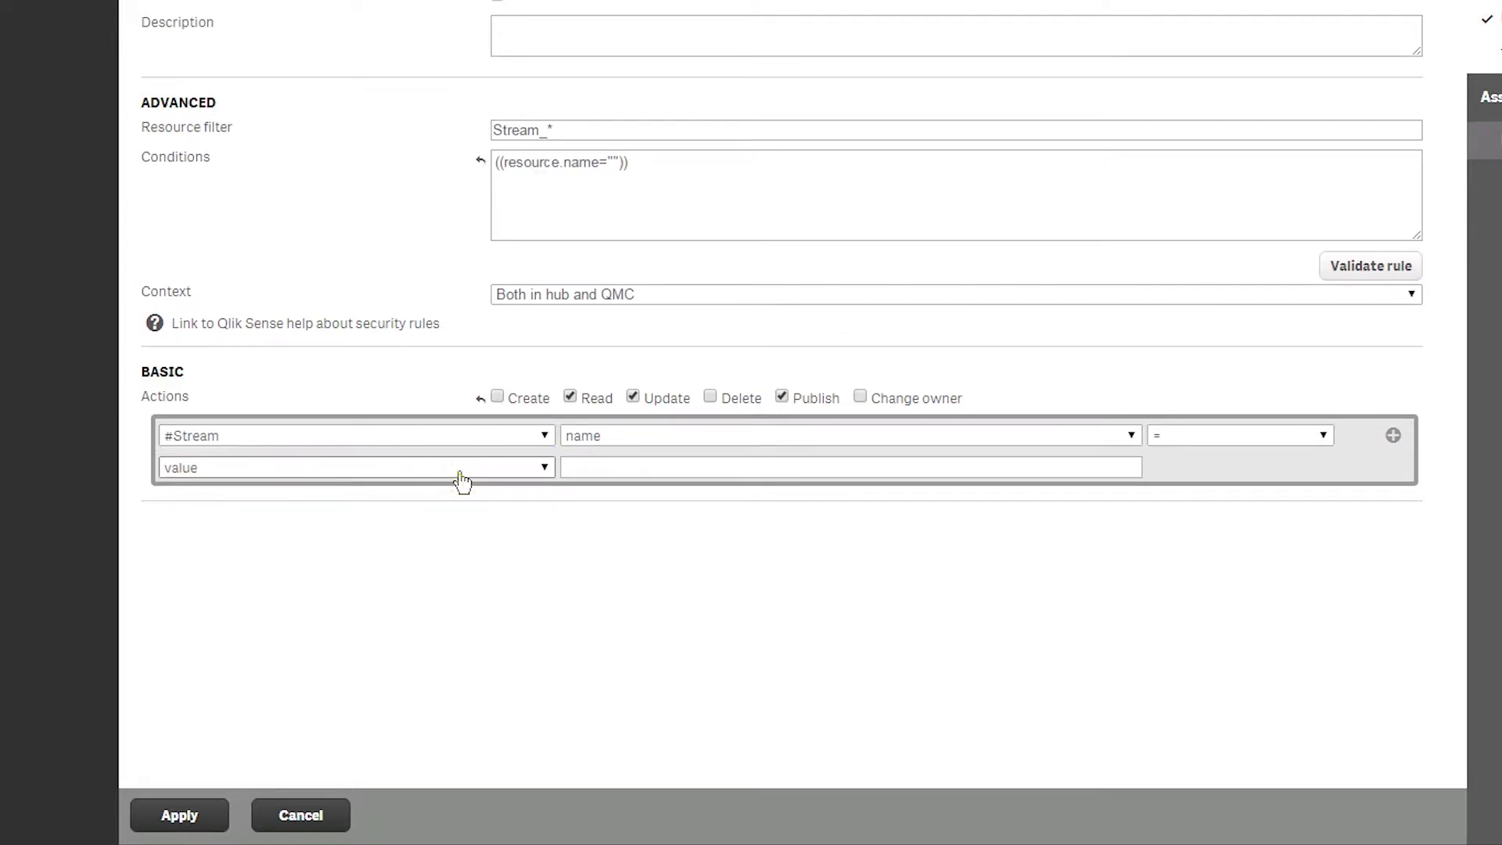
left_click(653, 443)
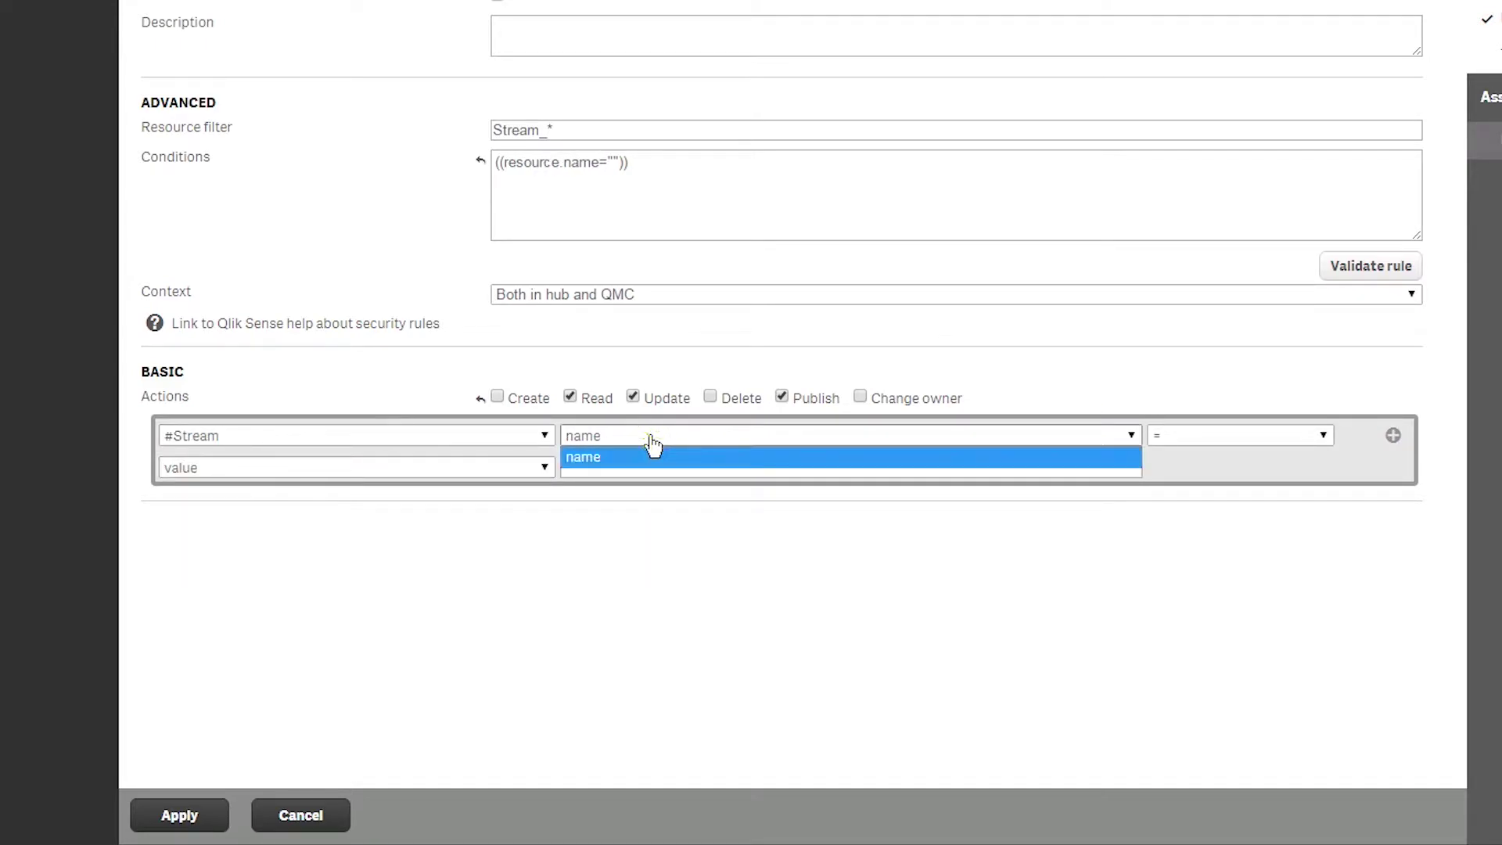
left_click(646, 440)
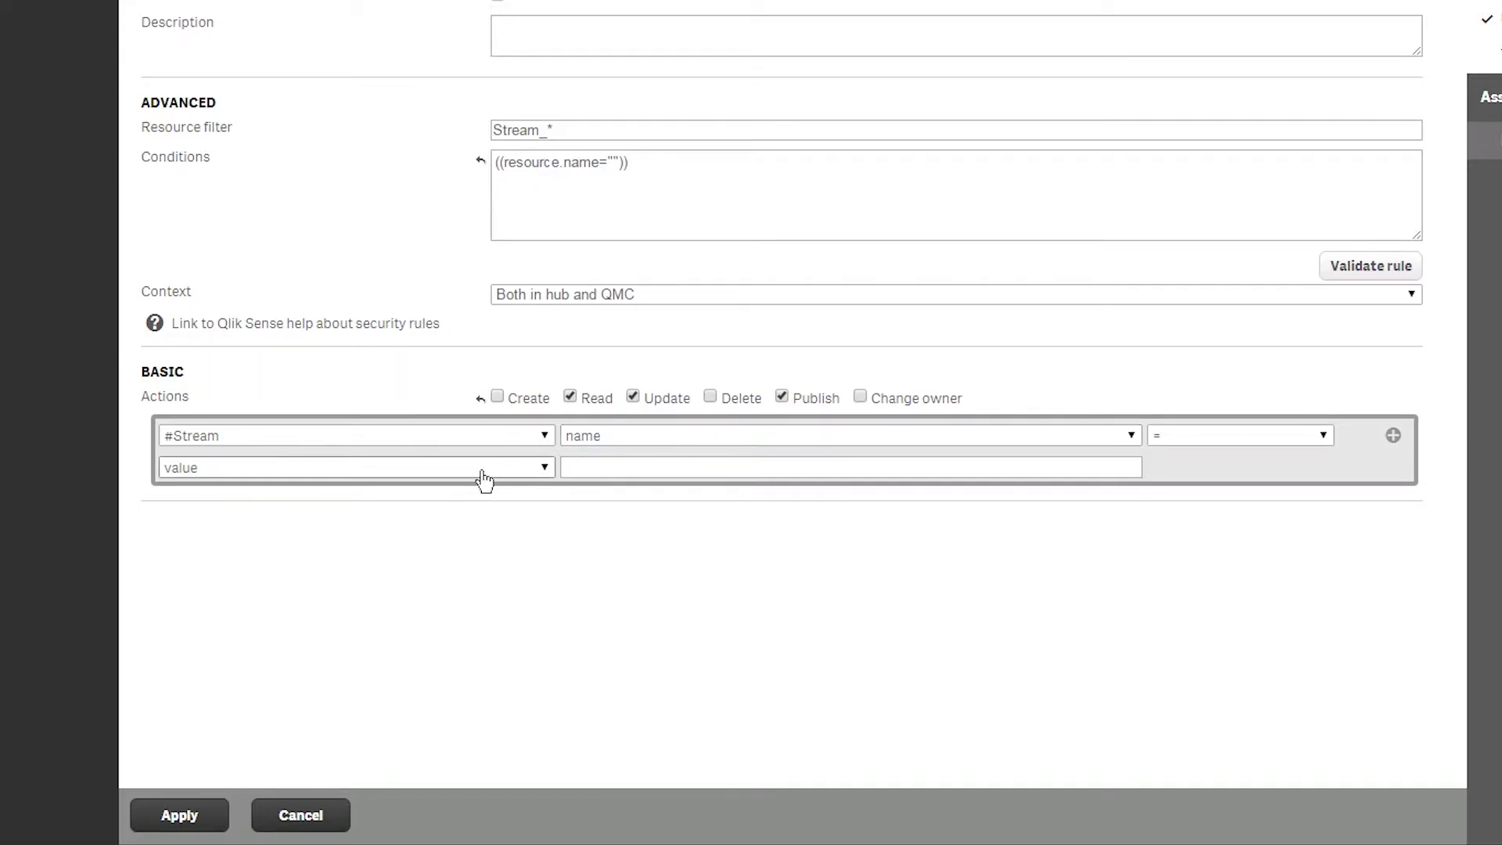
left_click(603, 470)
type("Sa")
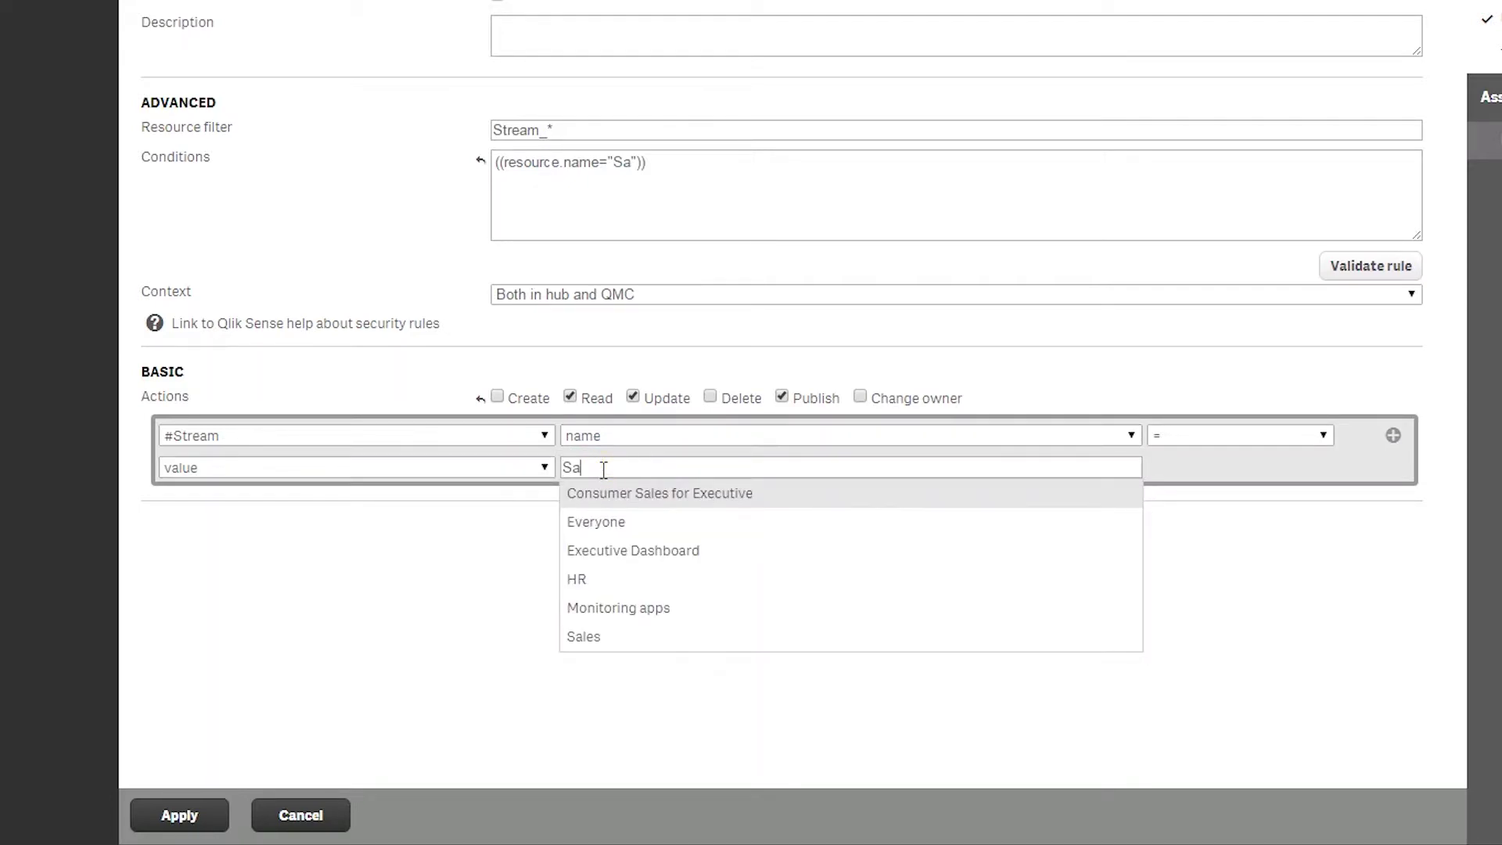
left_click(598, 496)
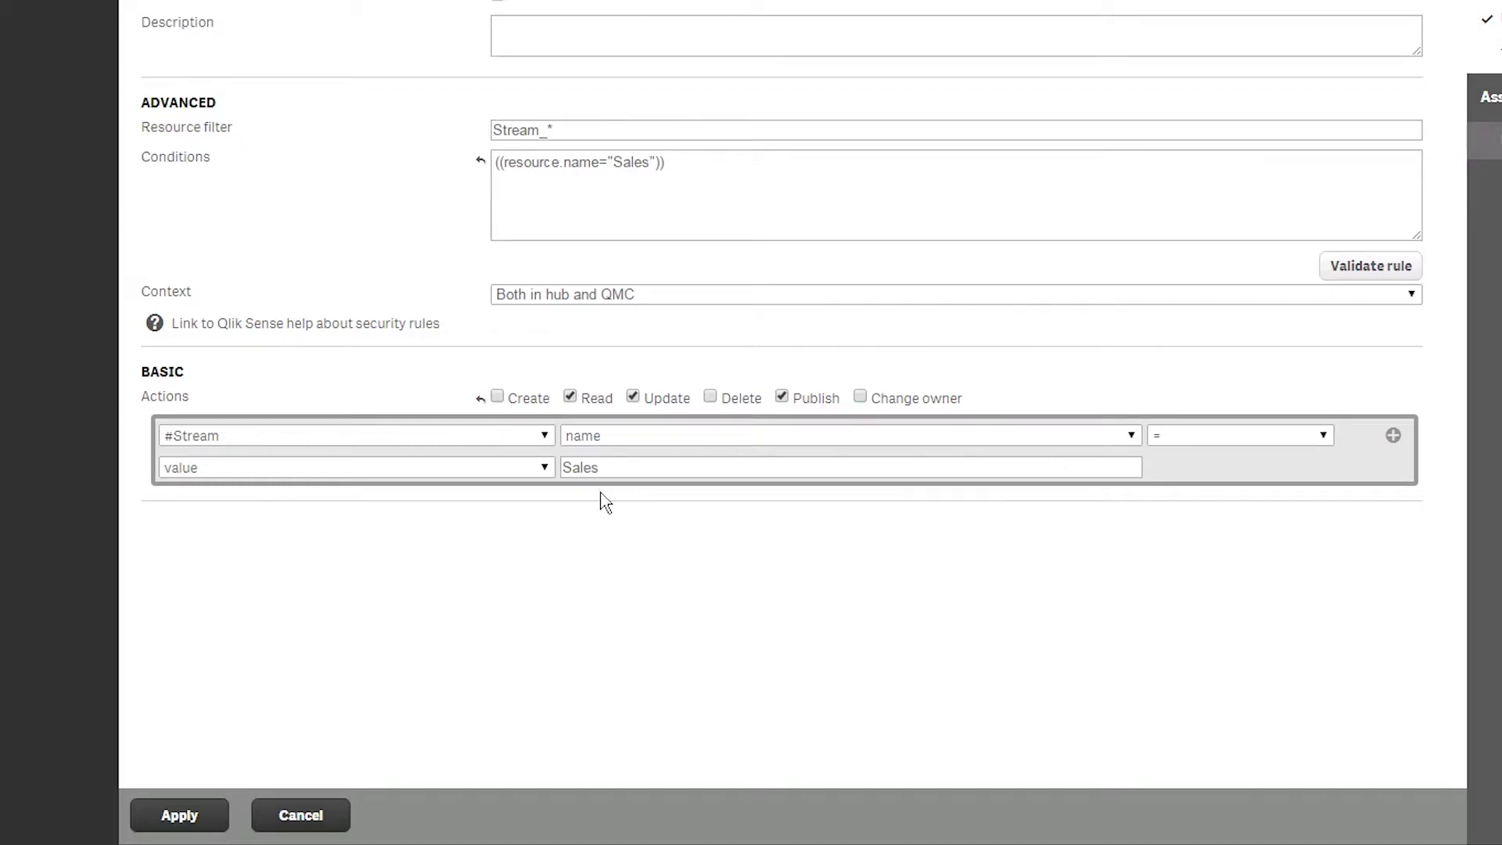
Add an OR stream name condition matching Consumer Sales for Executive
left_click(1393, 437)
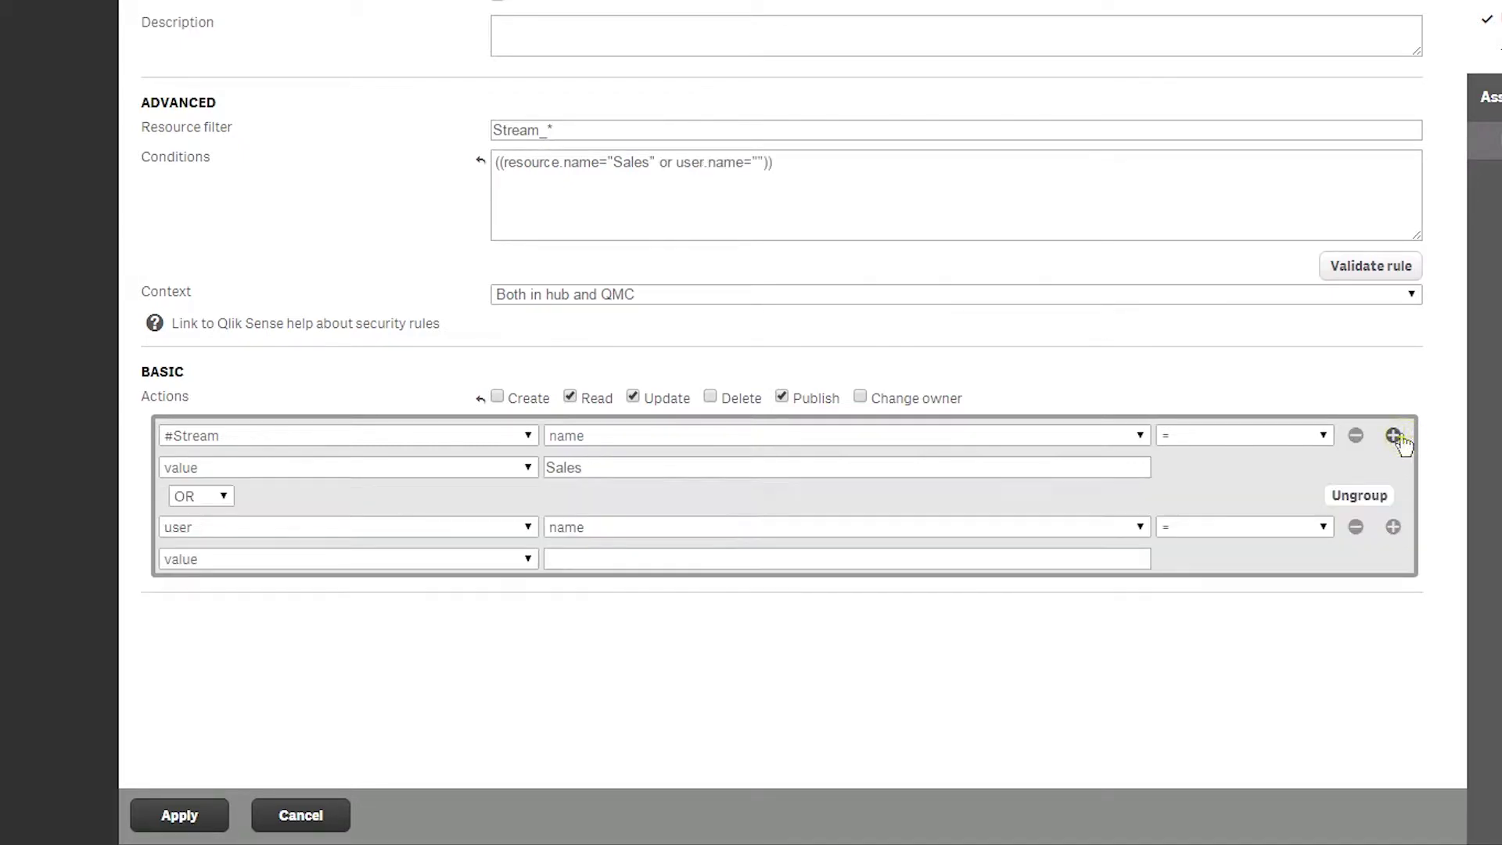
left_click(465, 526)
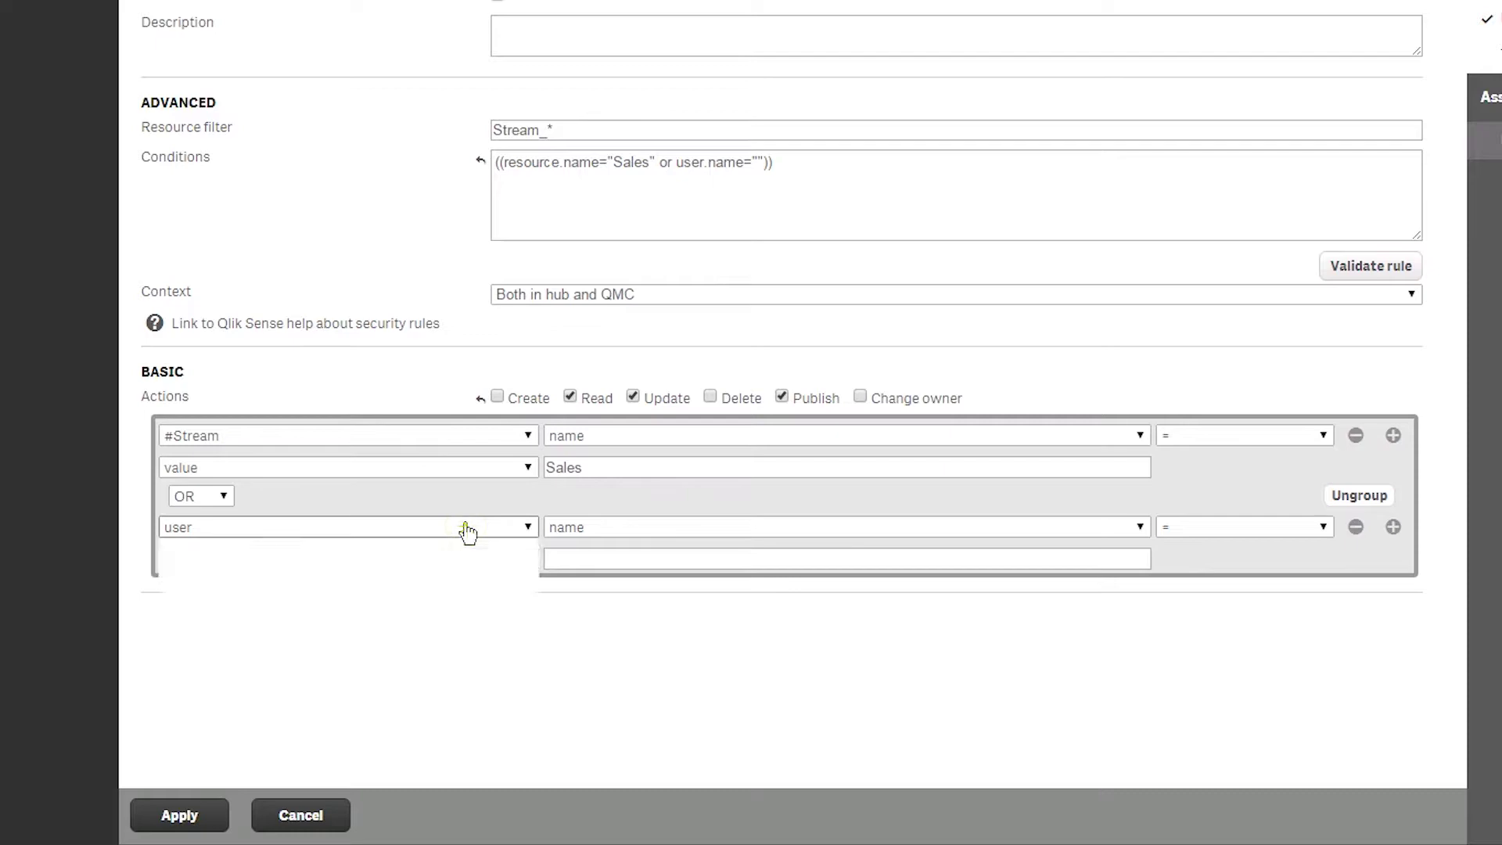
left_click(444, 572)
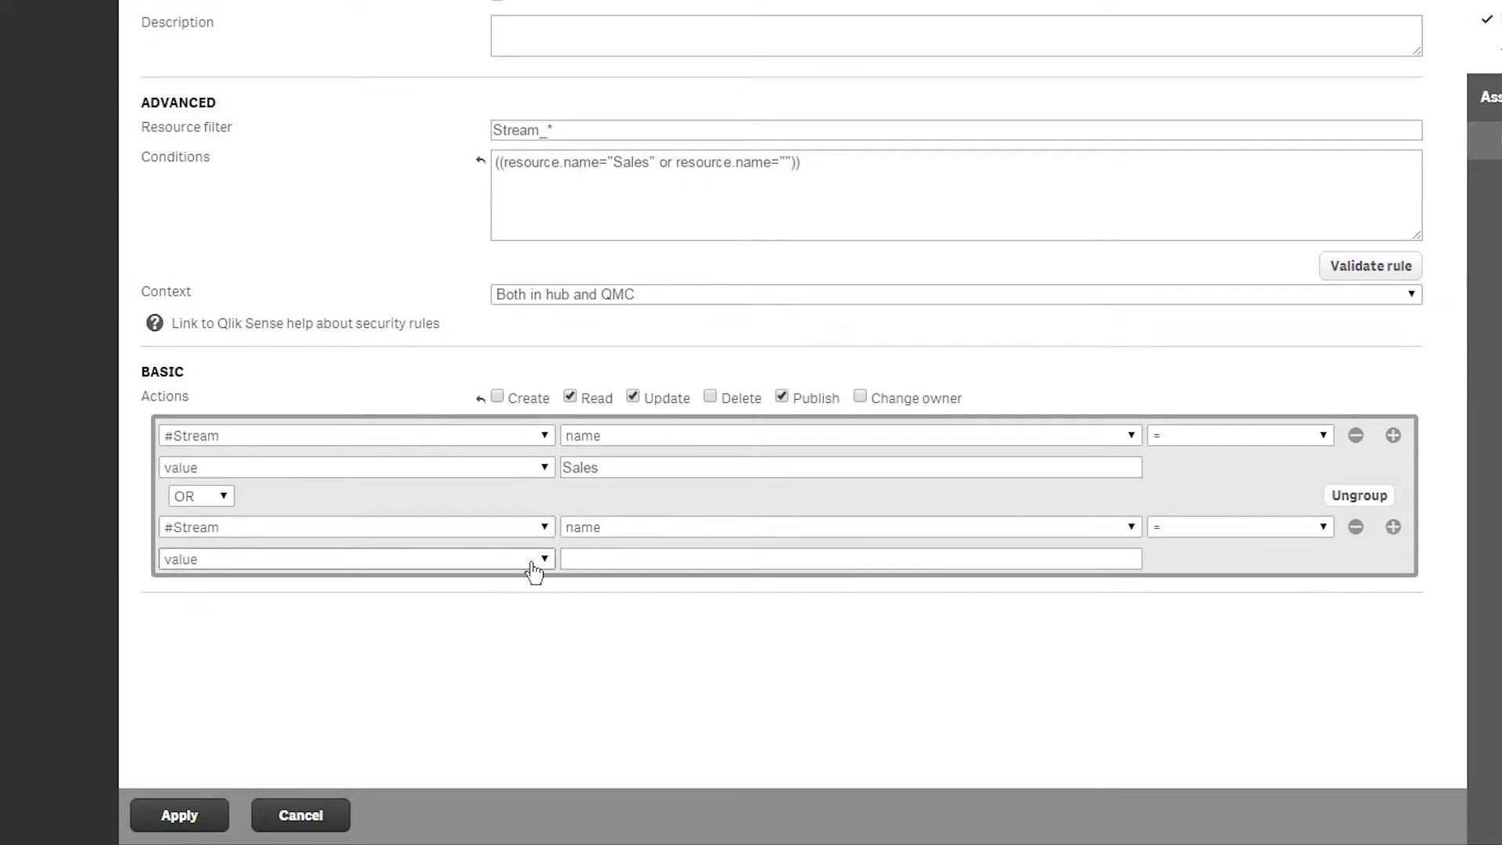
left_click(625, 564)
left_click(625, 587)
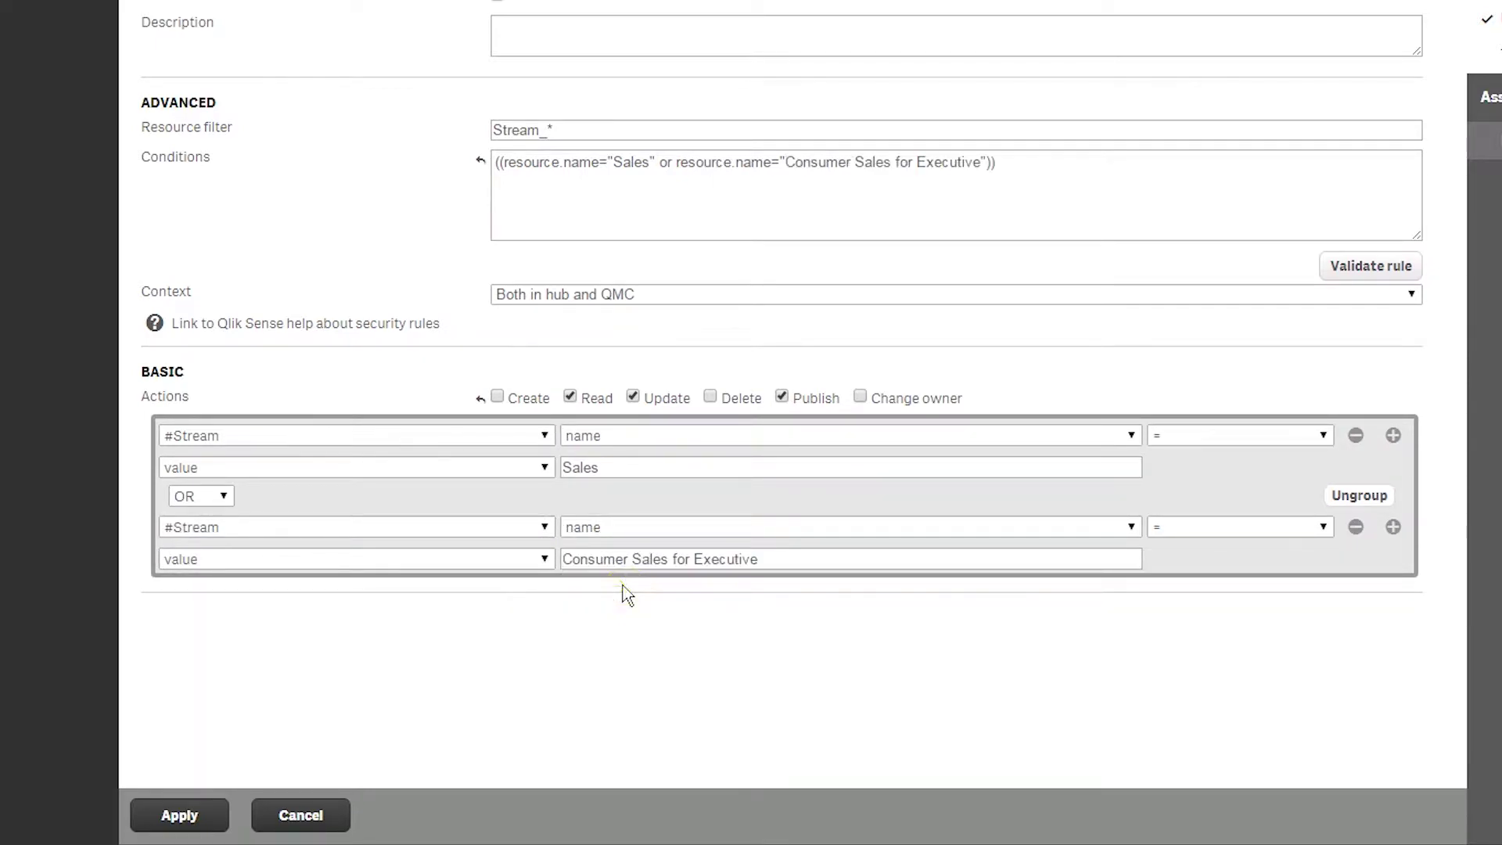
Add an AND condition for user userDirectory = CONSULTANT and apply the rule
left_click(1393, 530)
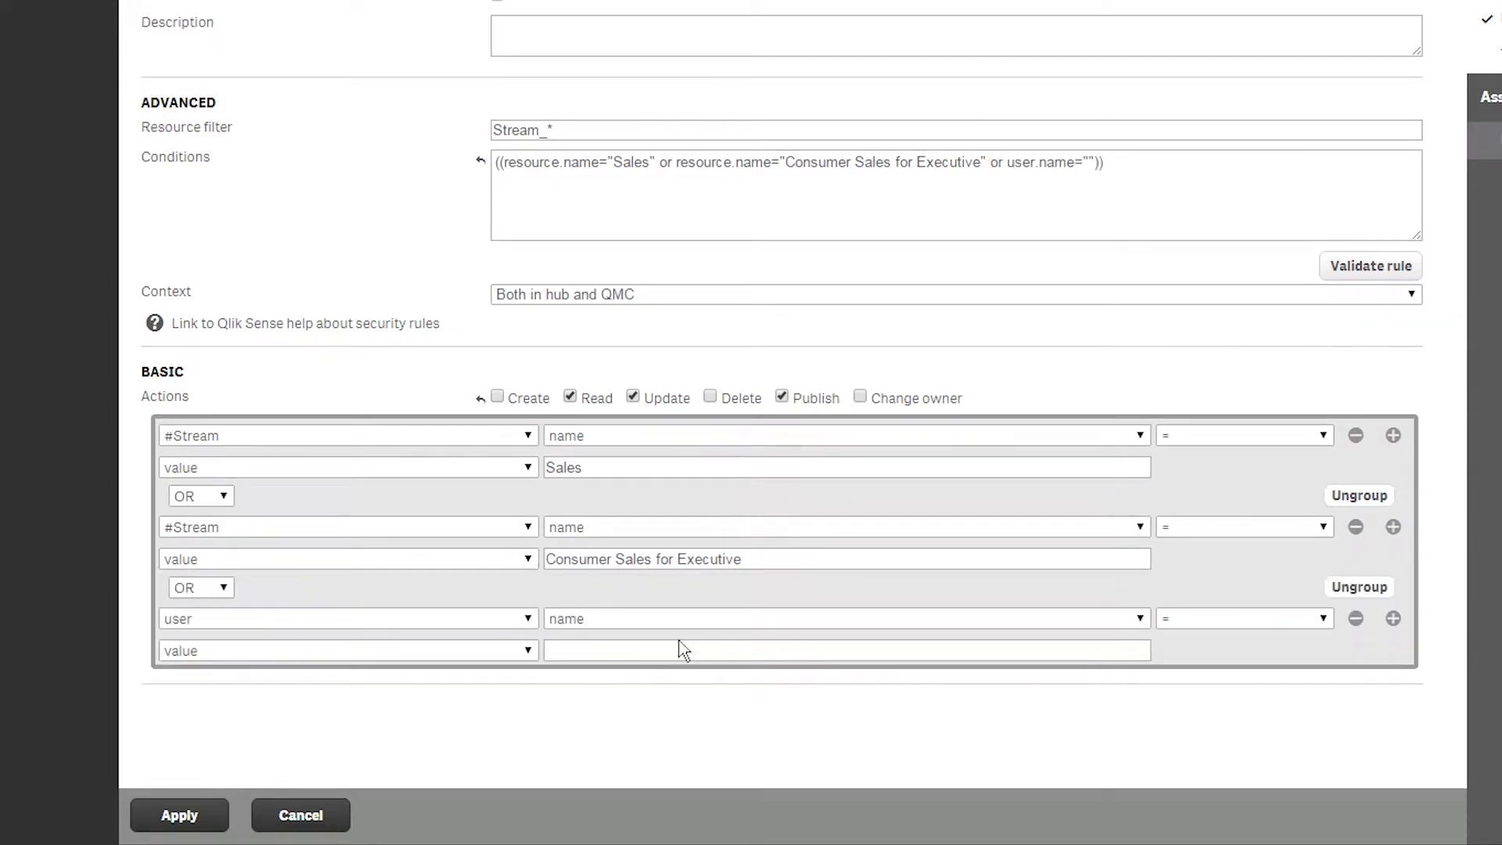
left_click(182, 587)
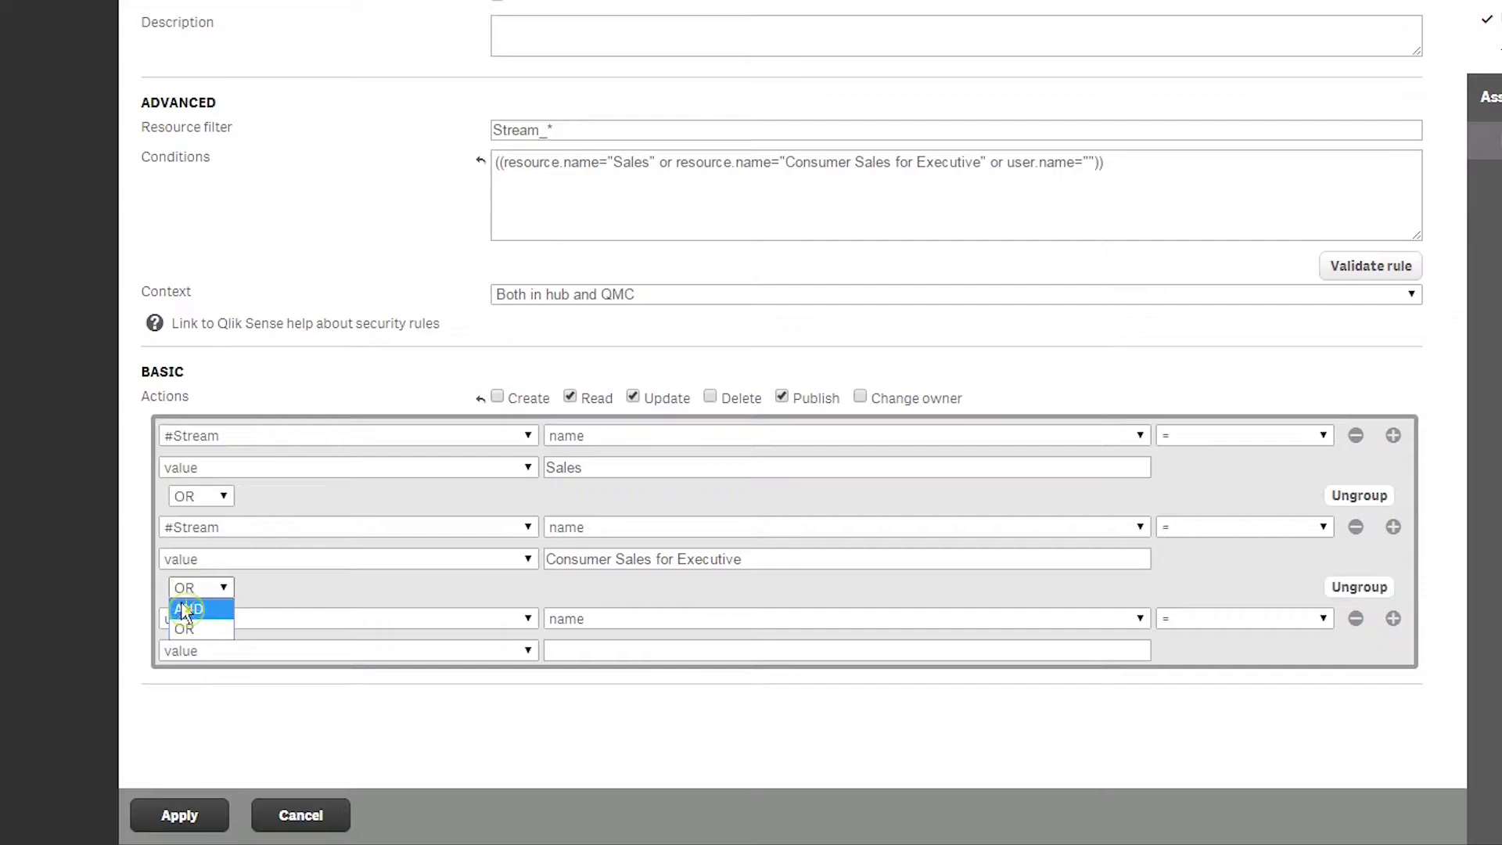
left_click(187, 609)
left_click(603, 624)
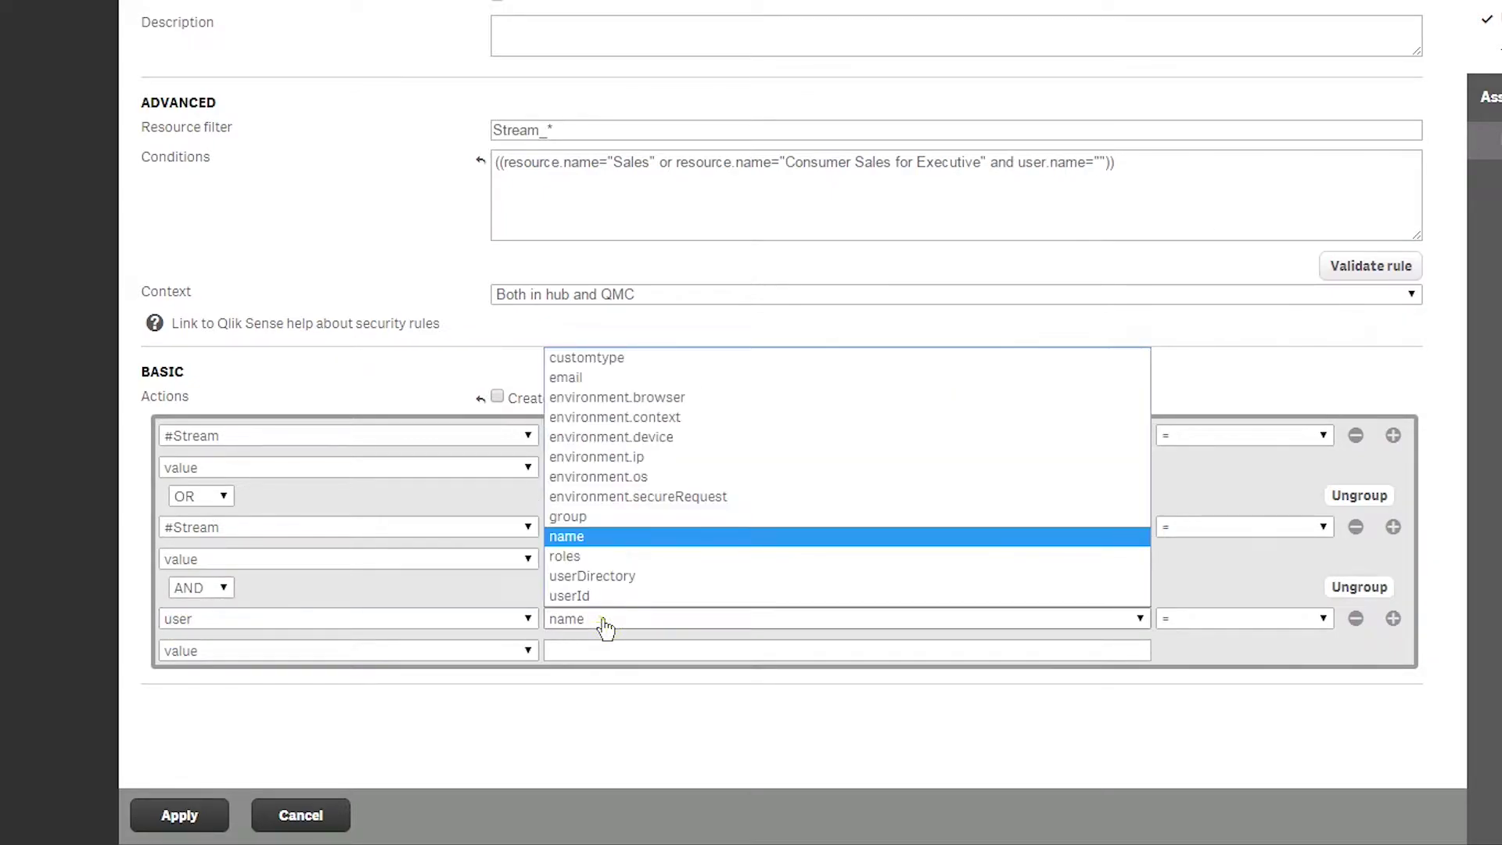
left_click(611, 577)
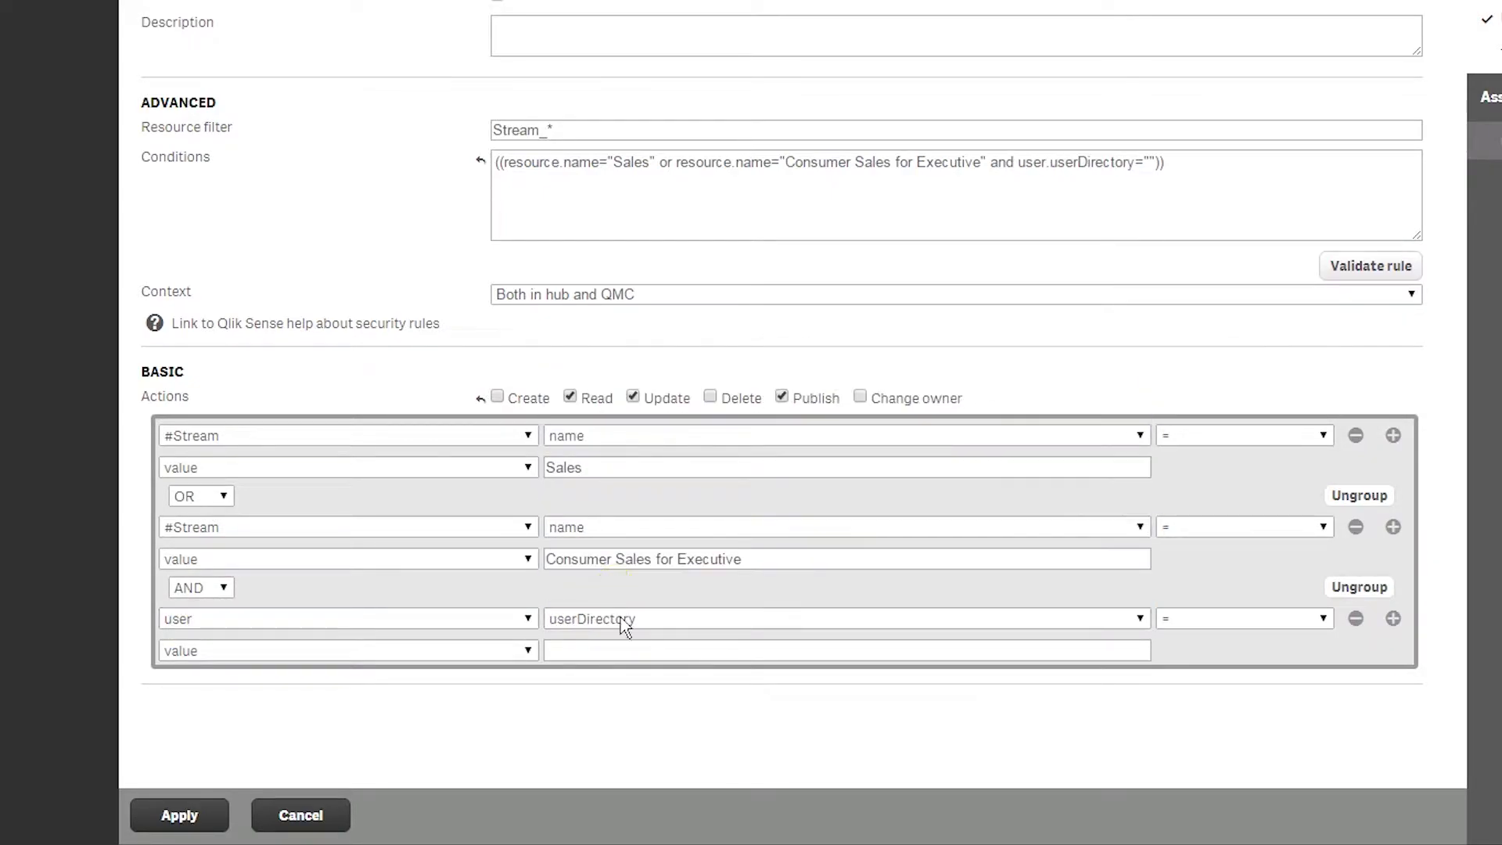
left_click(616, 652)
type("Con")
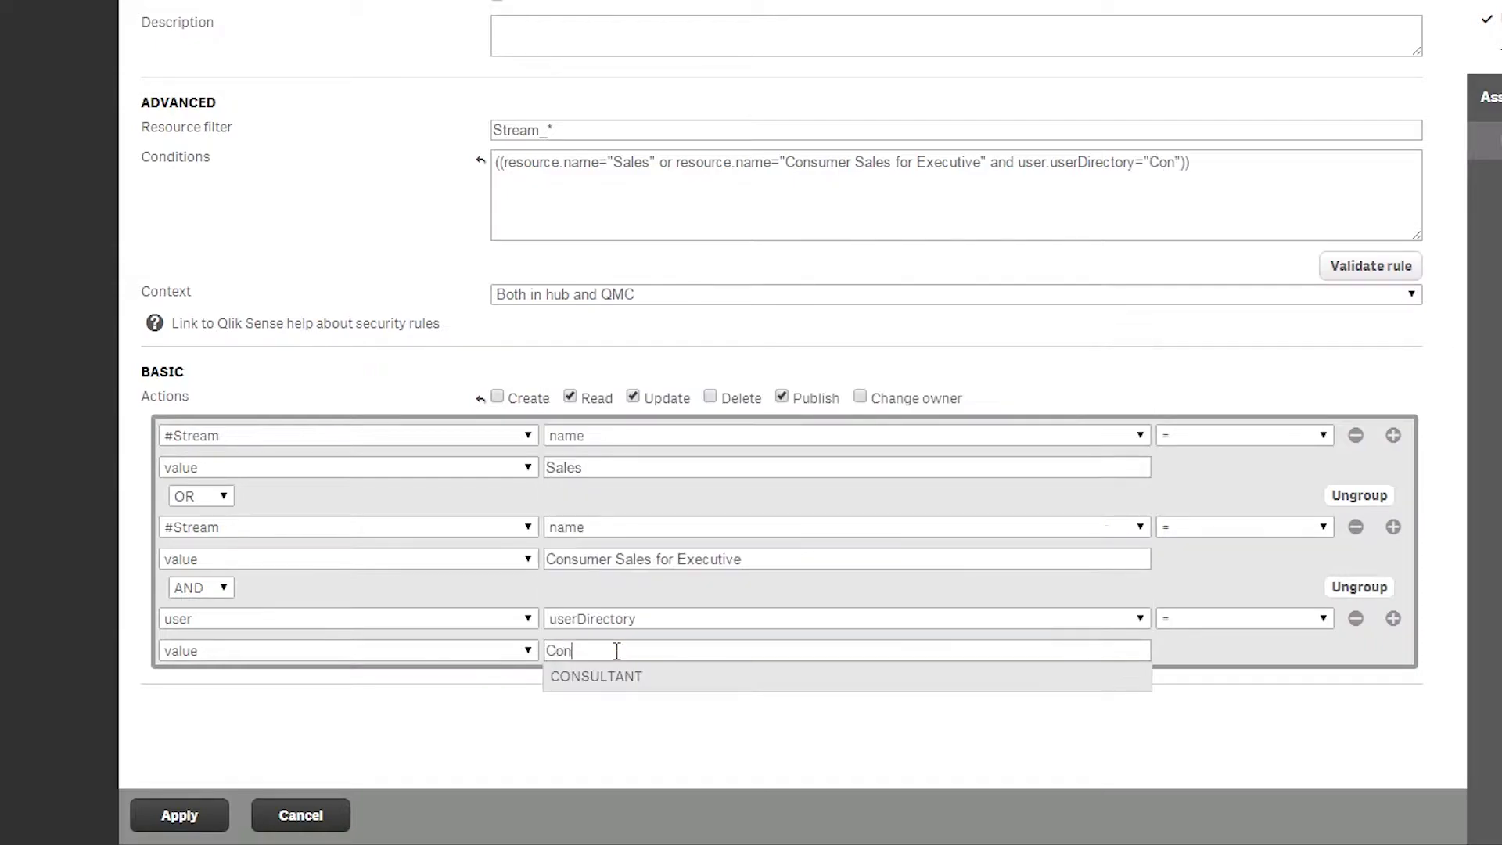
left_click(606, 689)
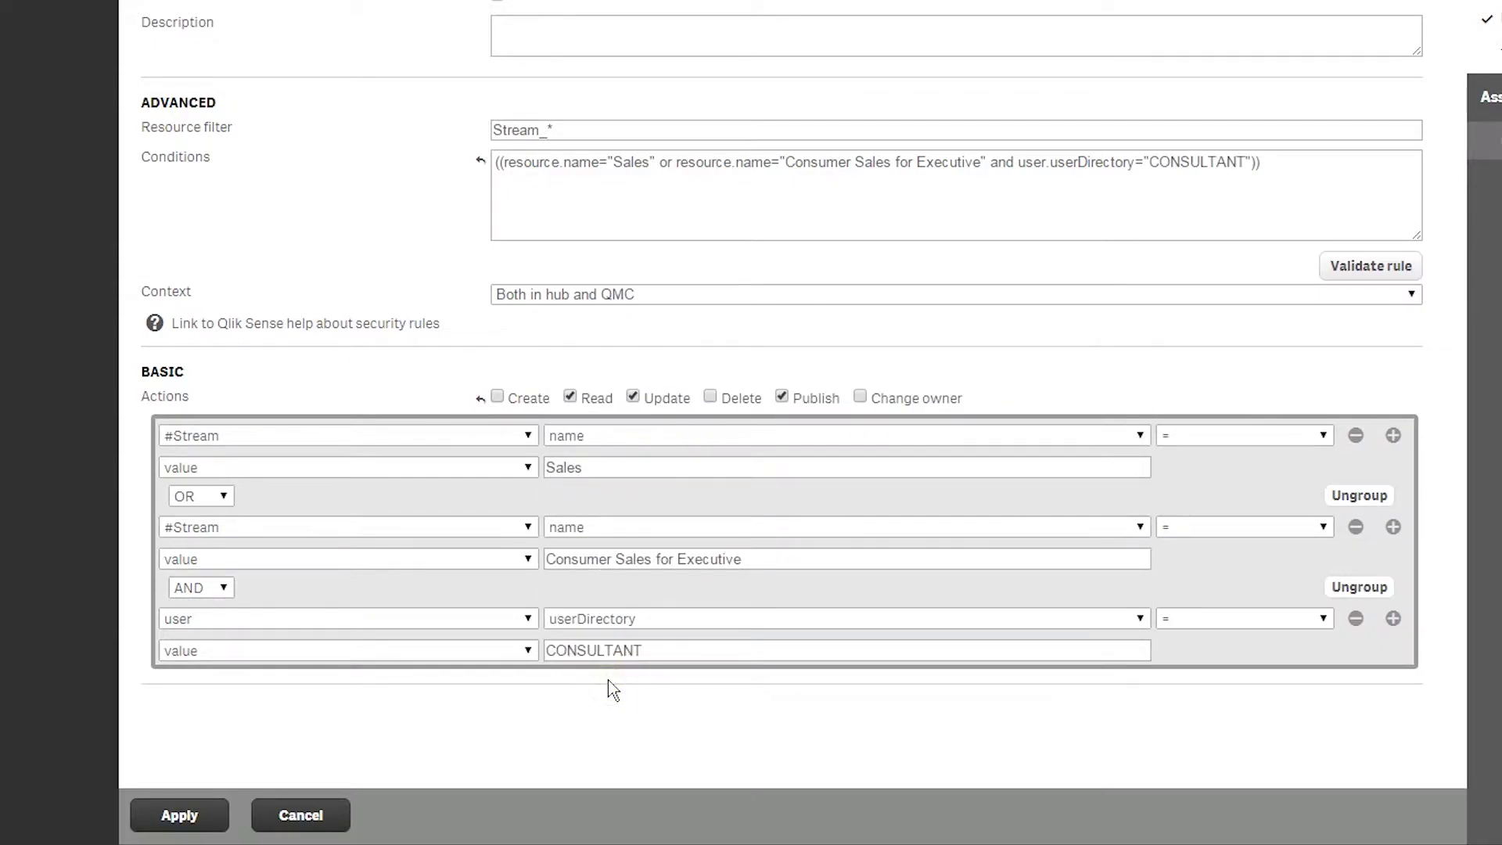
left_click(190, 814)
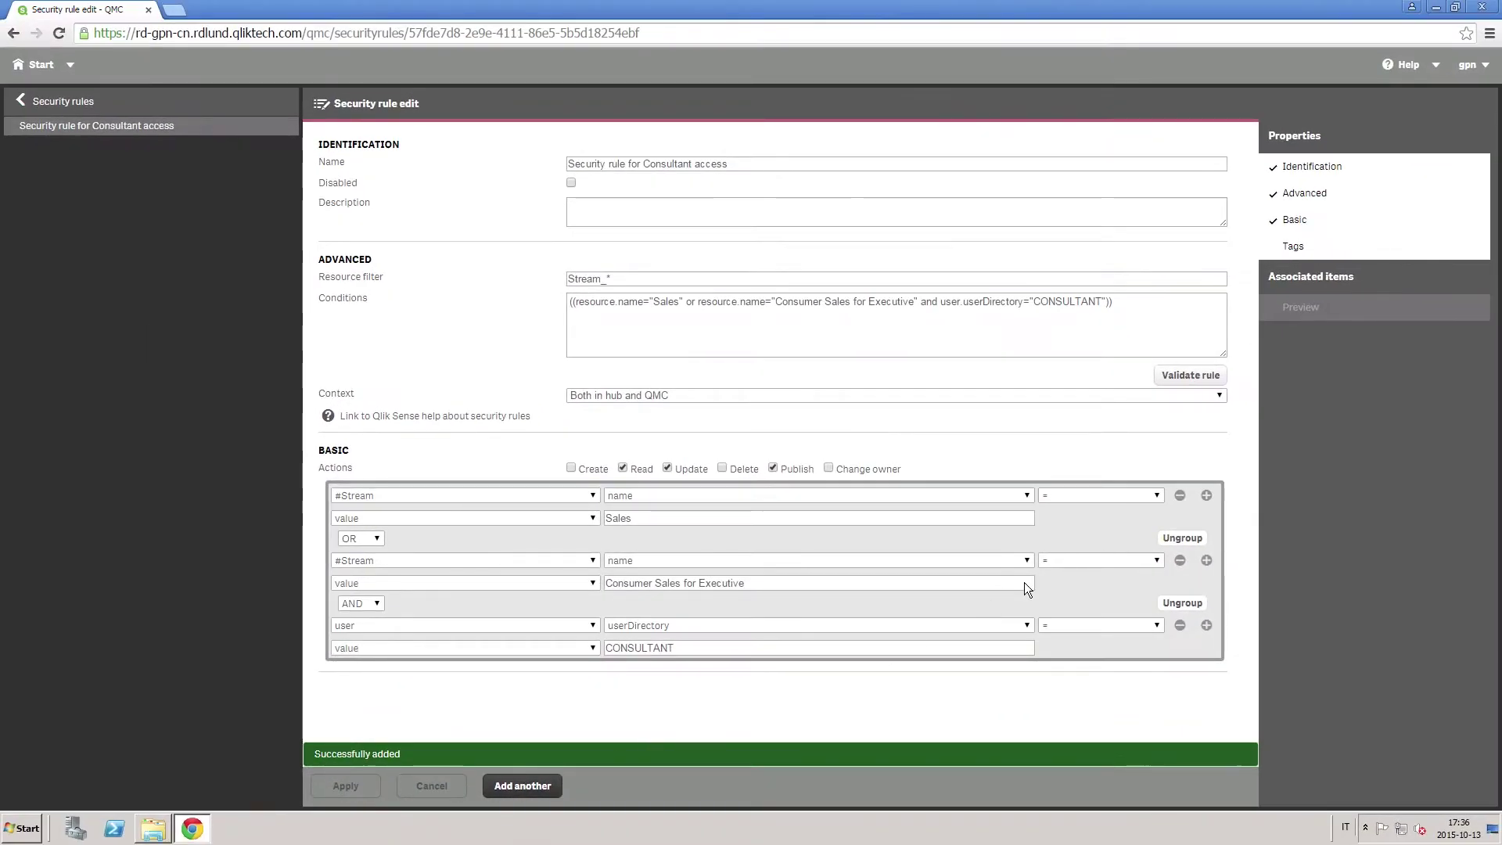
Preview the rule's users, then go back to the security rules list
left_click(1303, 312)
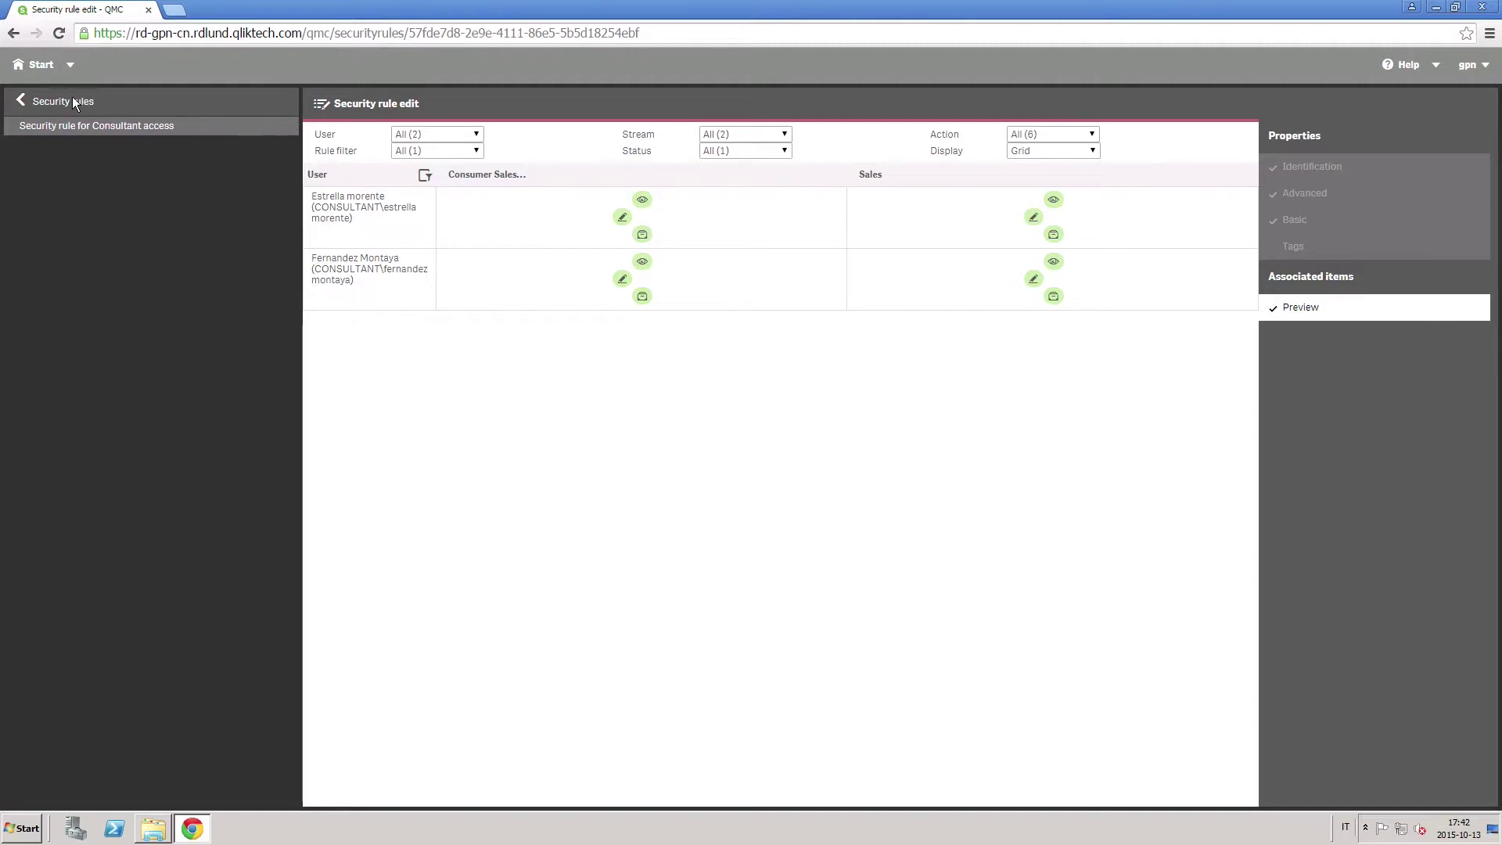
left_click(72, 101)
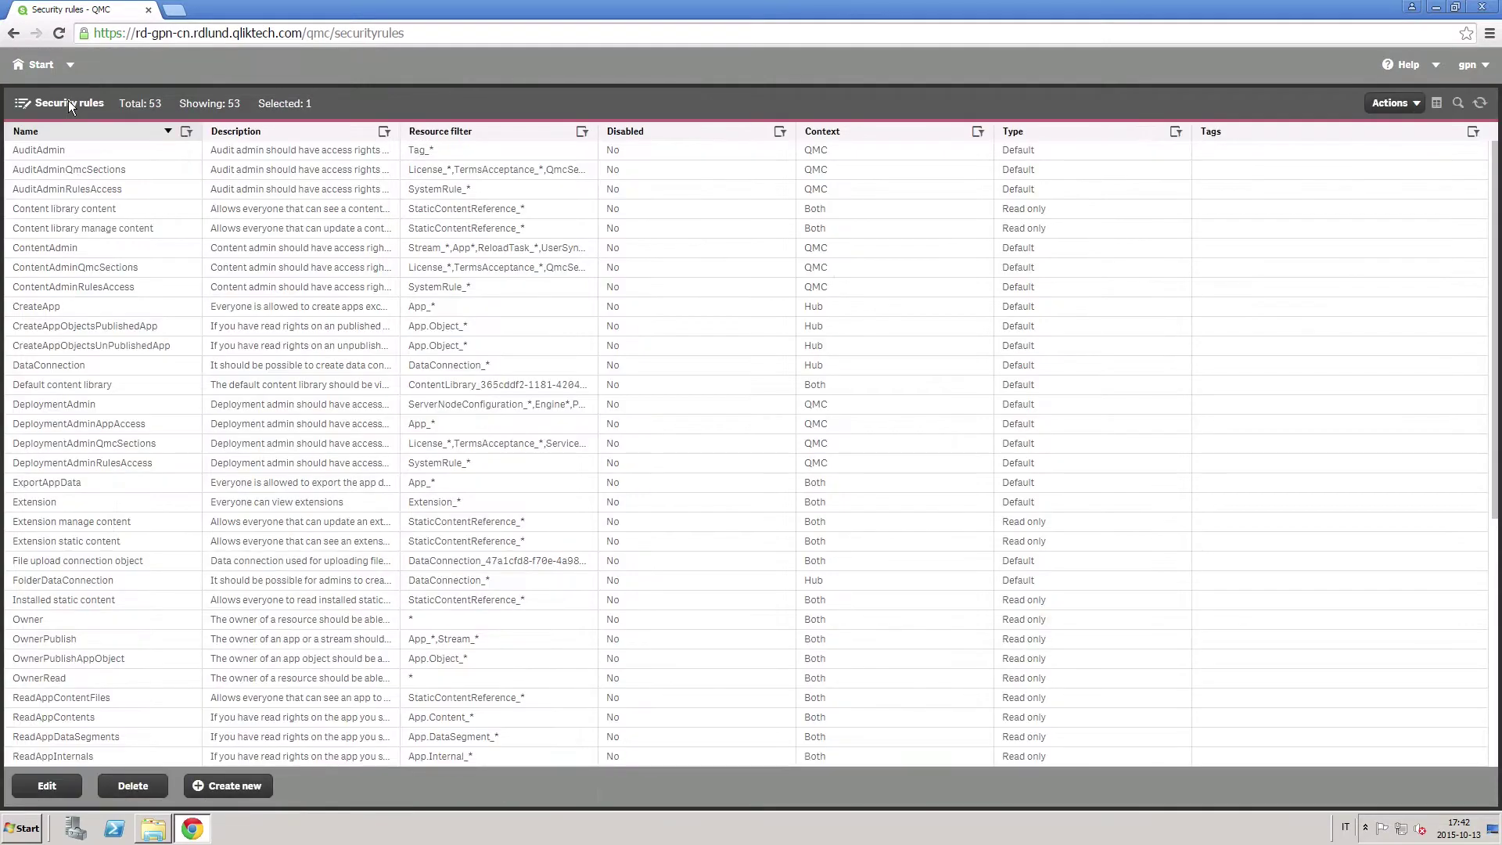
scroll(96, 610, "down", 5)
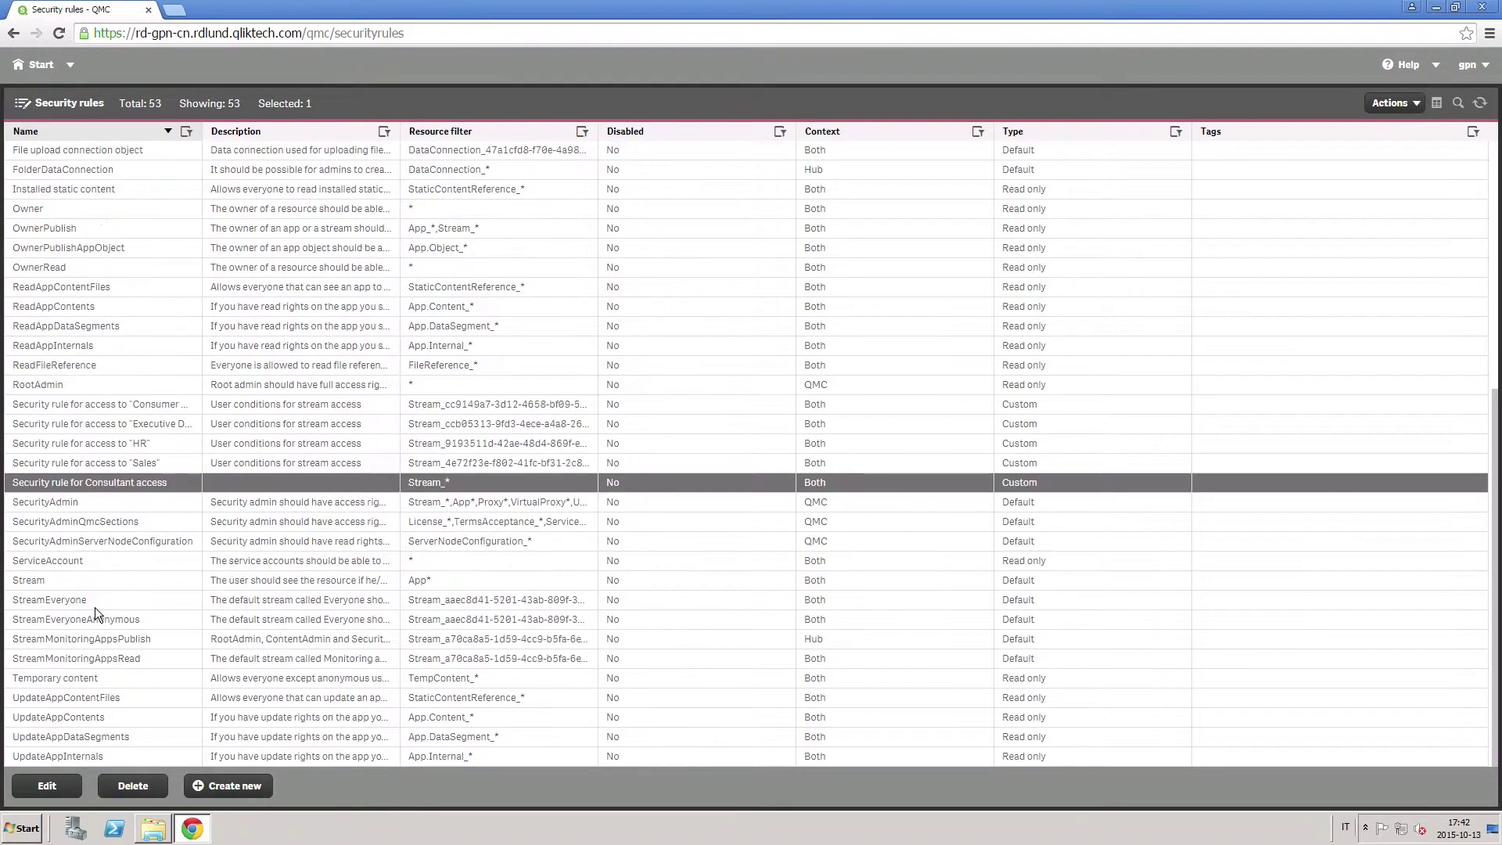
Change the Consultant rule's first condition to like "Sales*", apply, and preview access
double_click(157, 482)
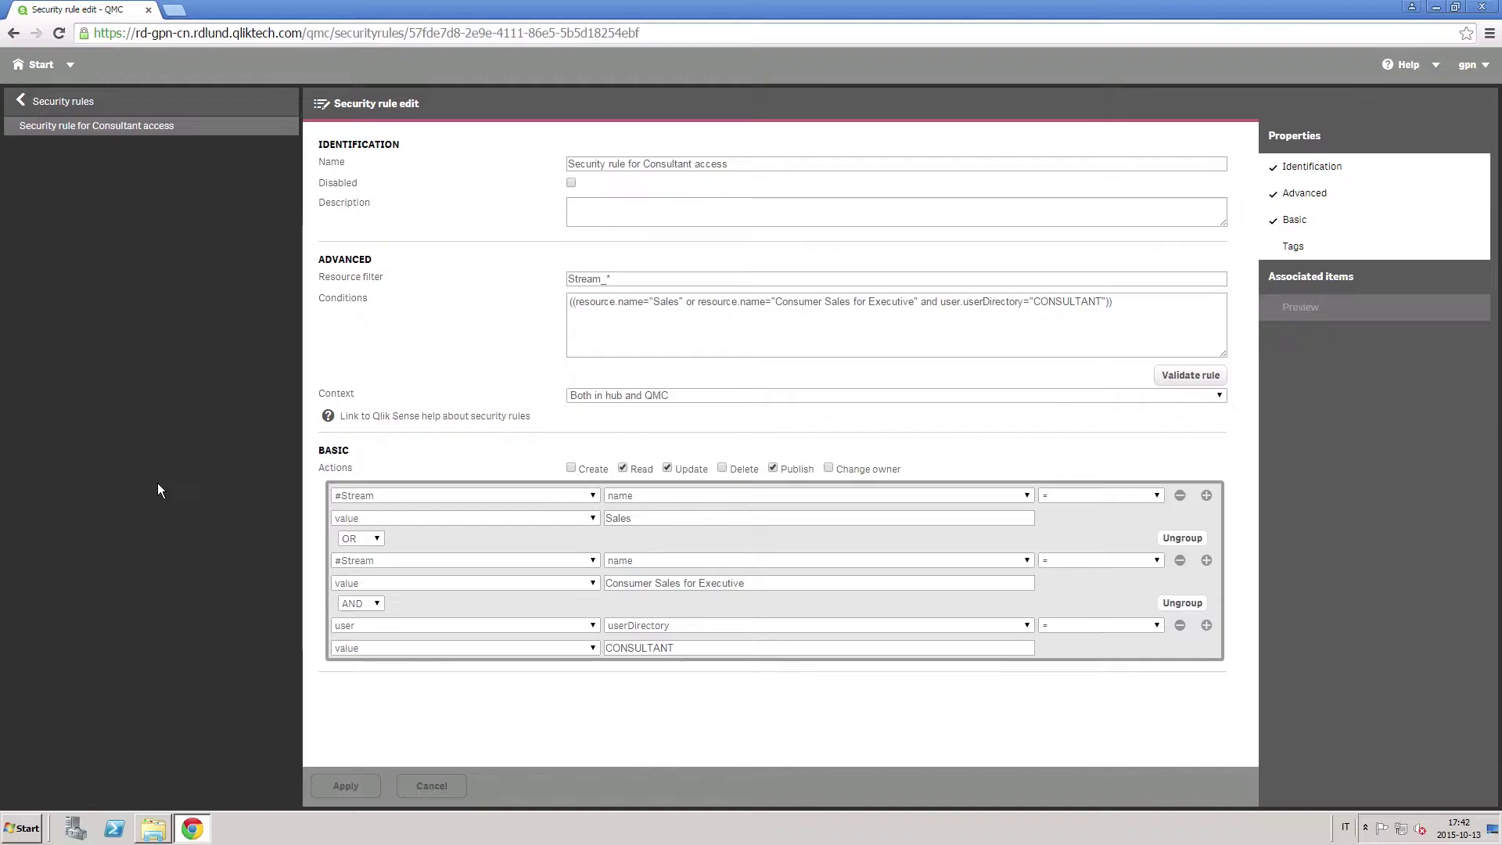
left_click(646, 303)
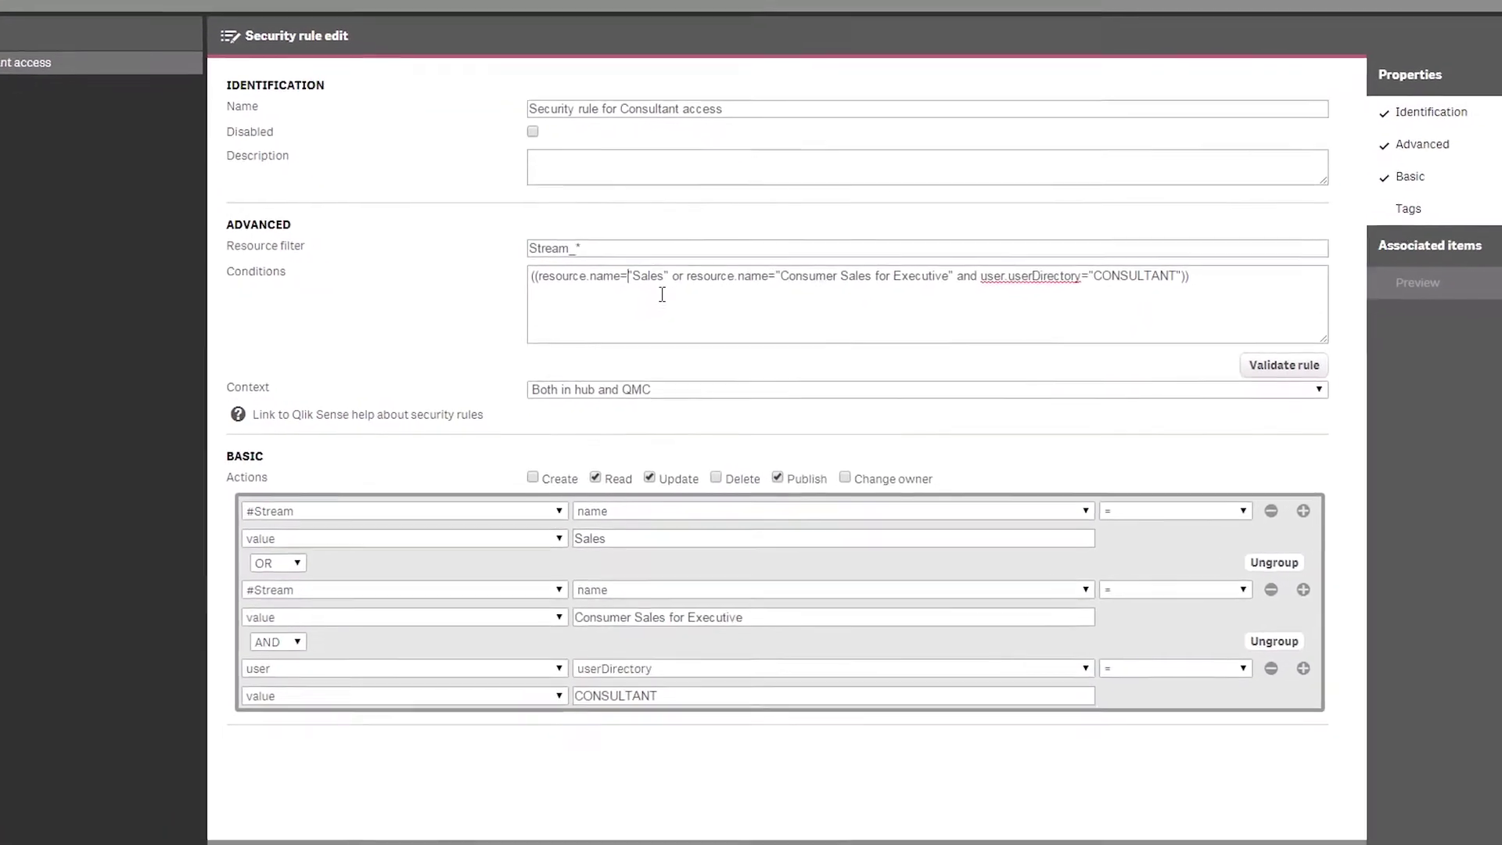
key("Delete")
type("lik")
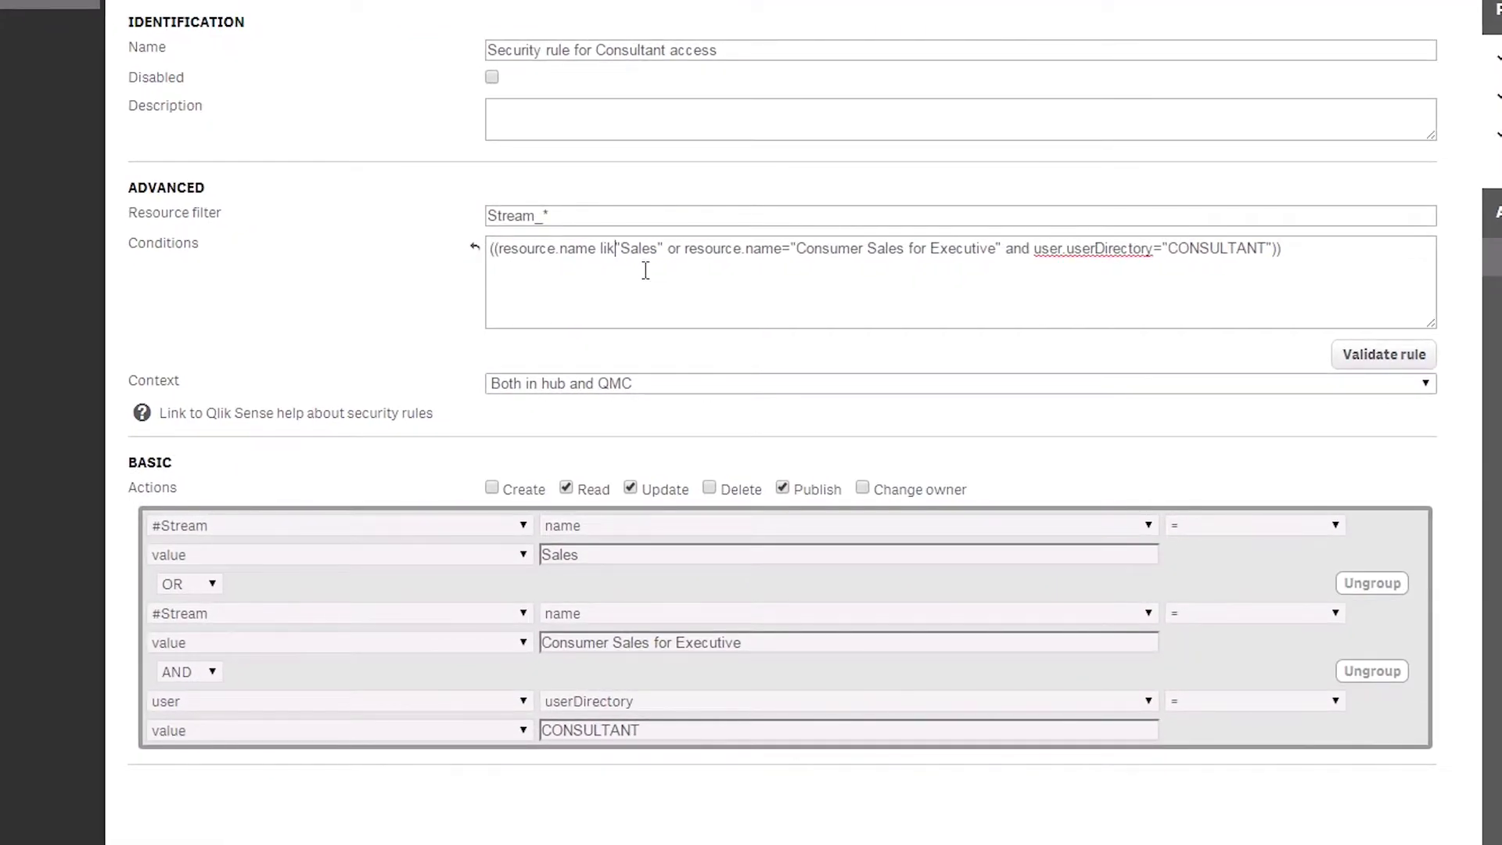
type("e \"Sales")
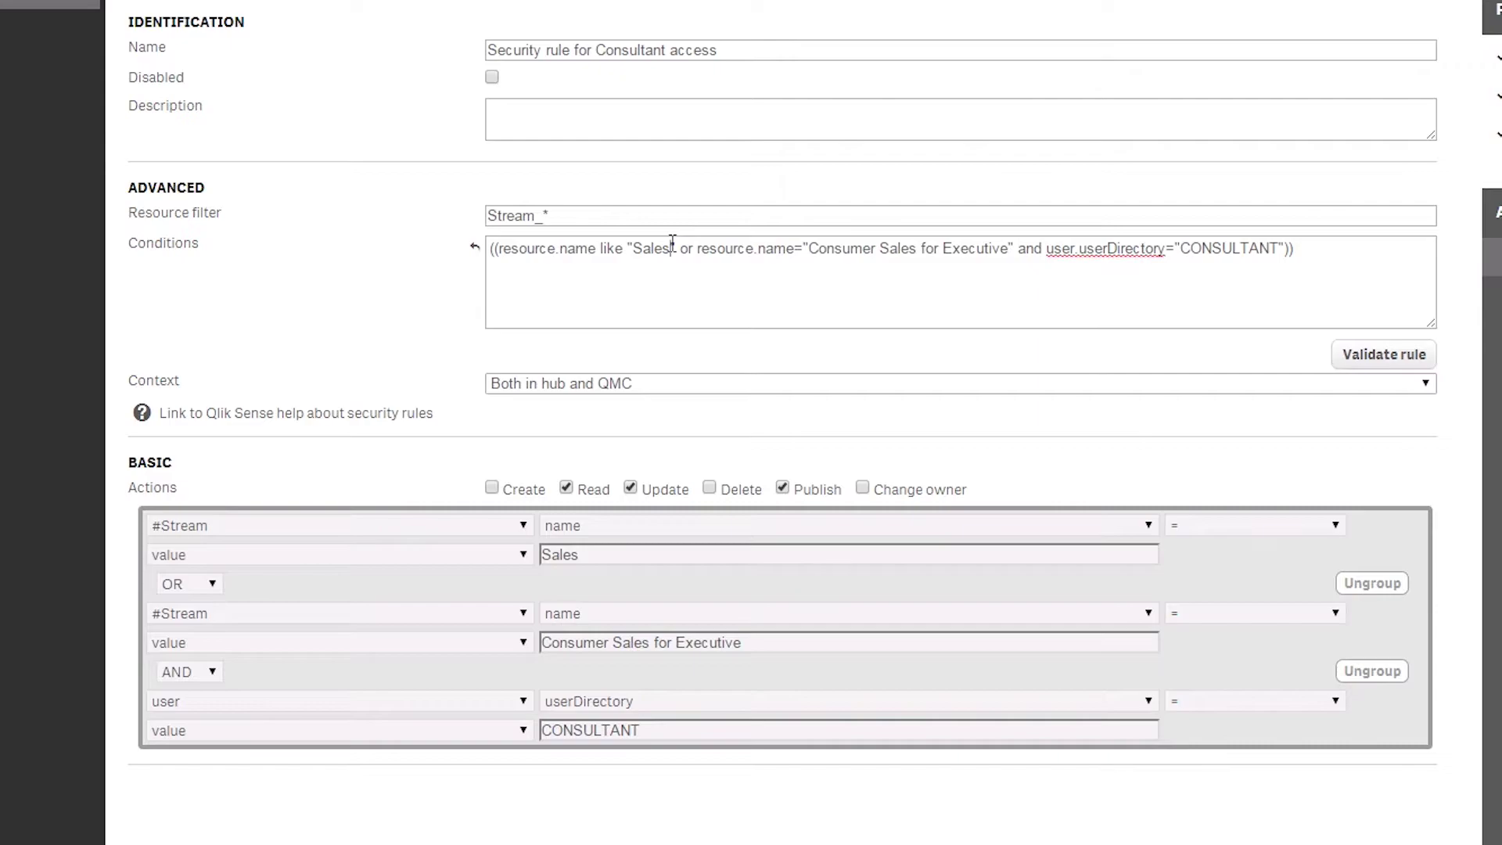
type("*")
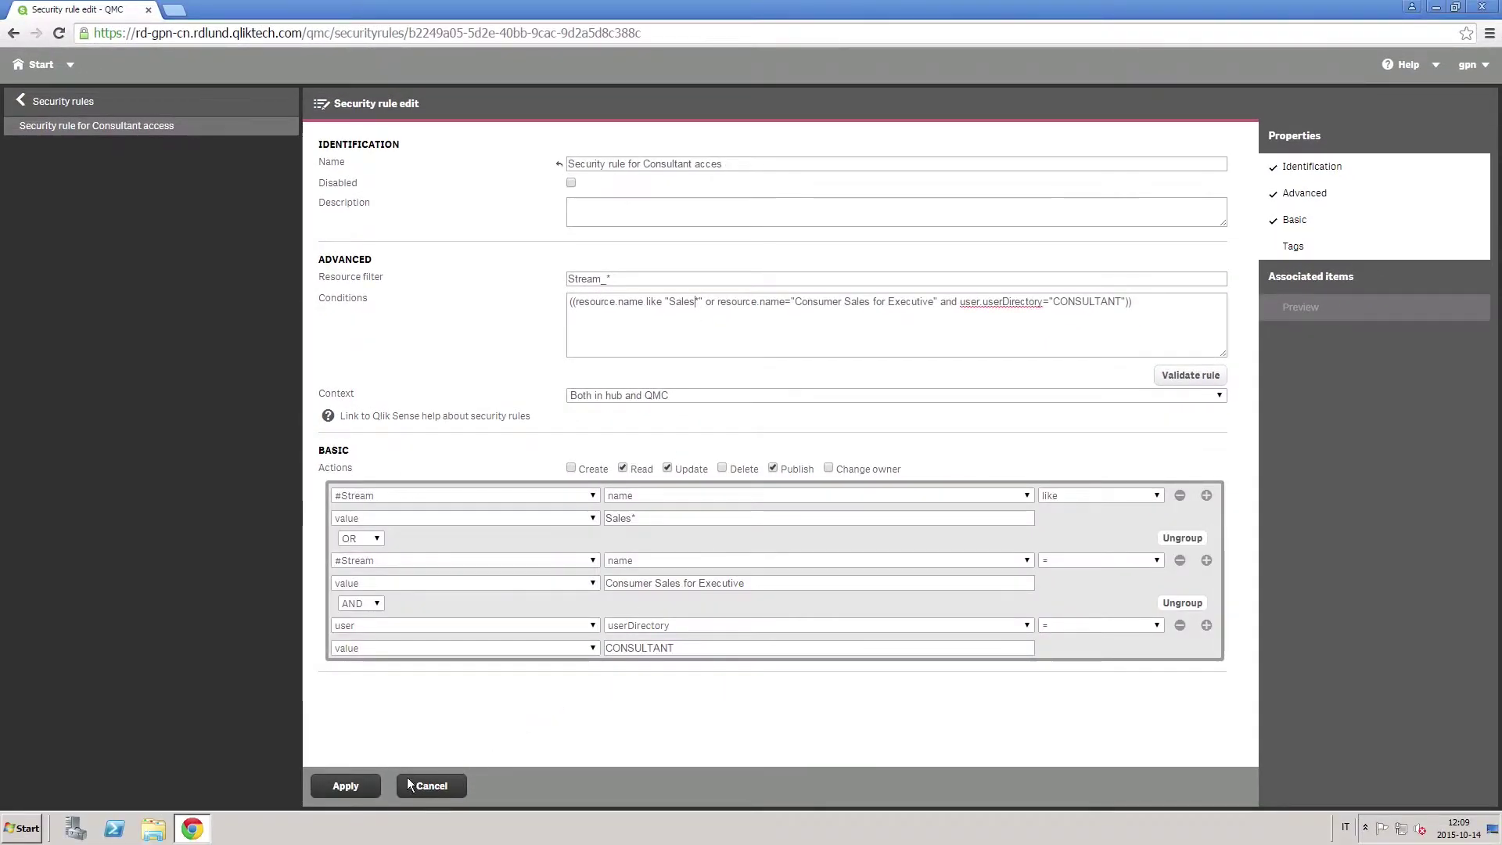
left_click(353, 787)
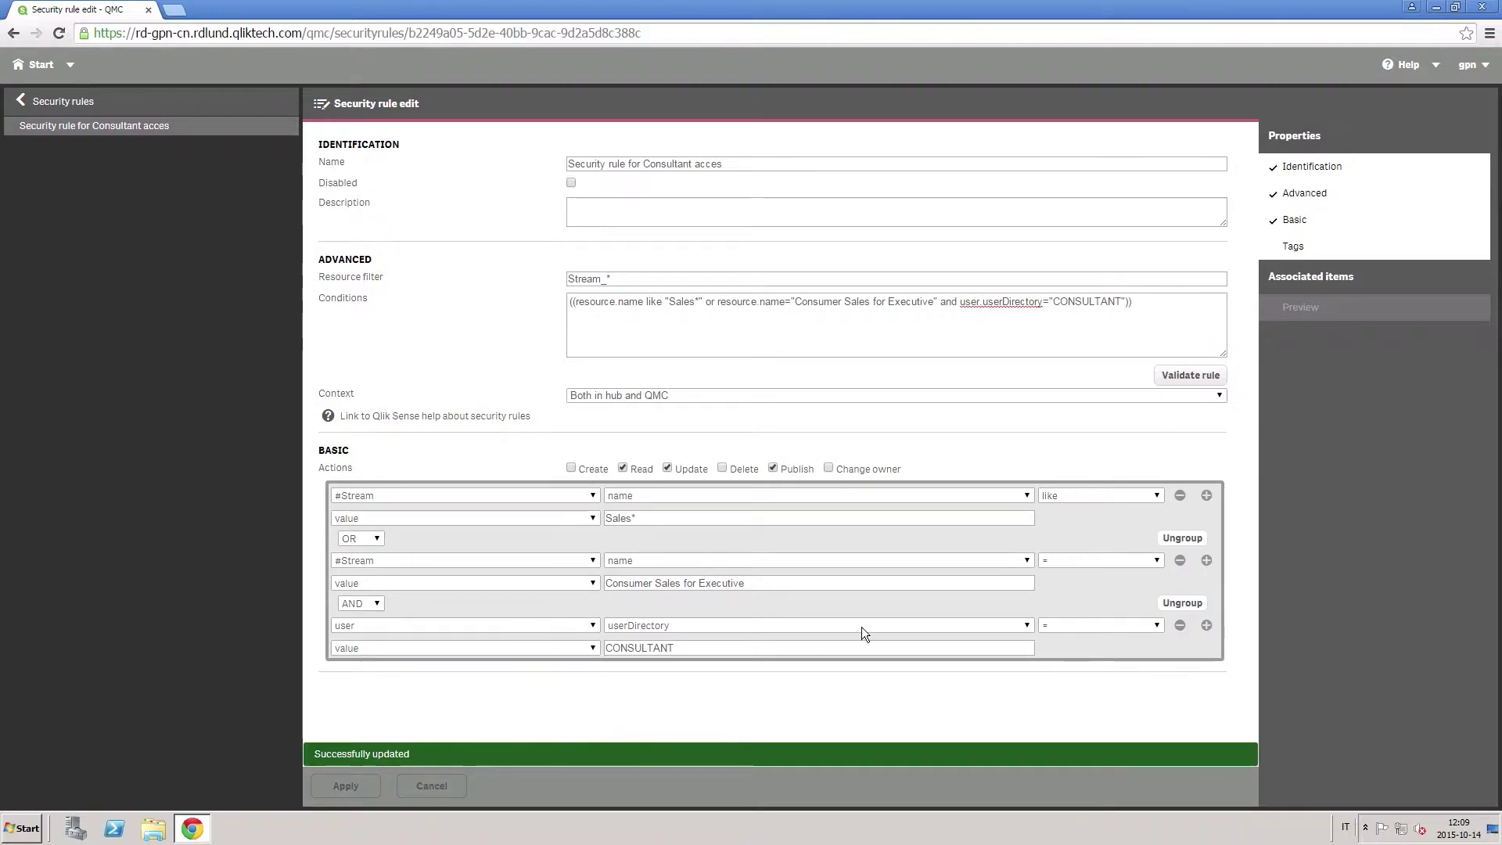
left_click(1303, 308)
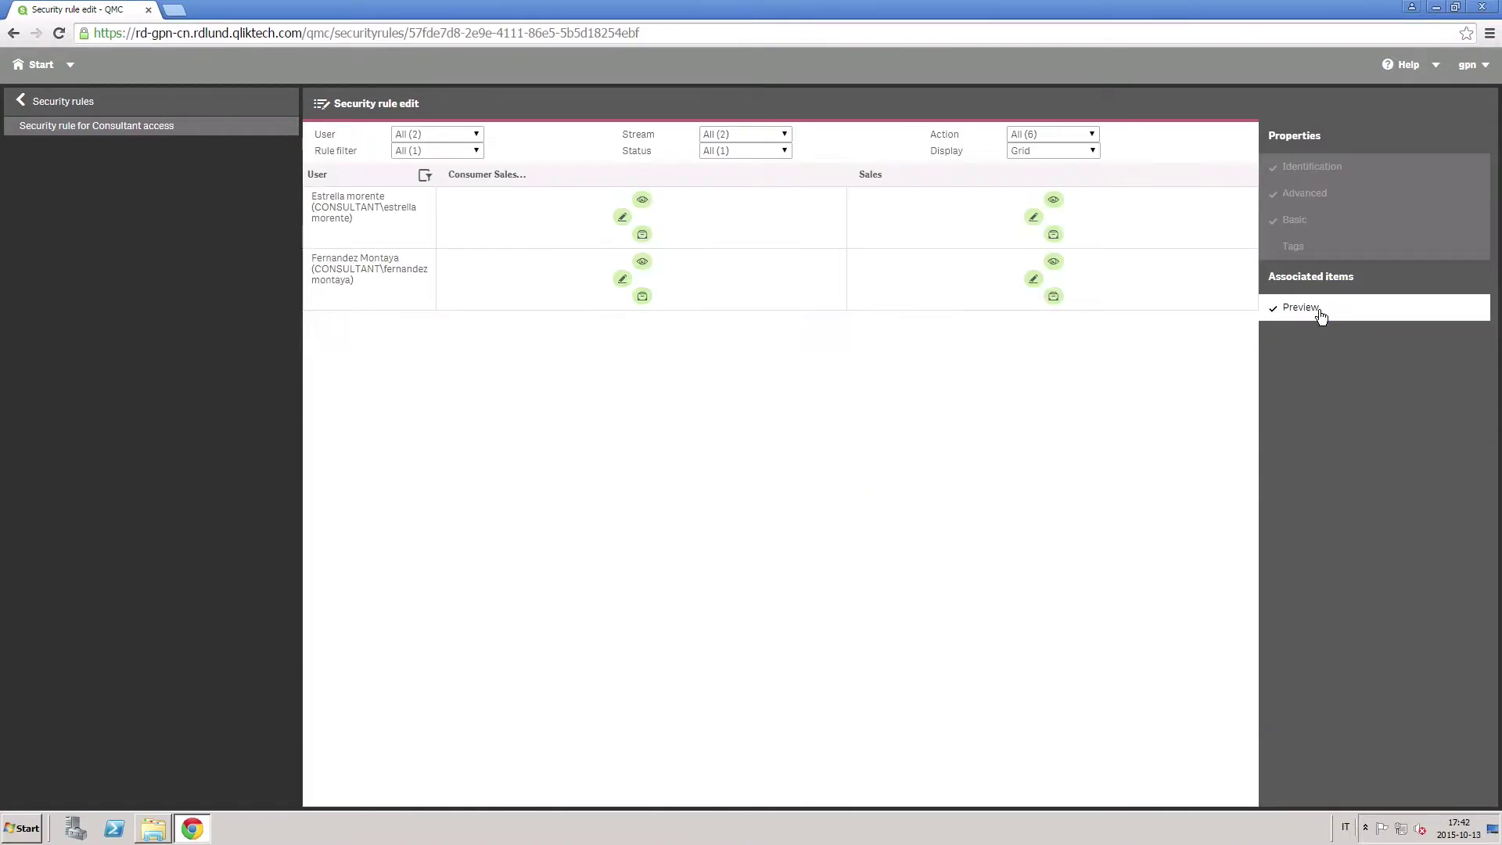
Create the 'Sales 2015' stream from the Streams list and apply its default security rule
left_click(41, 64)
left_click(53, 202)
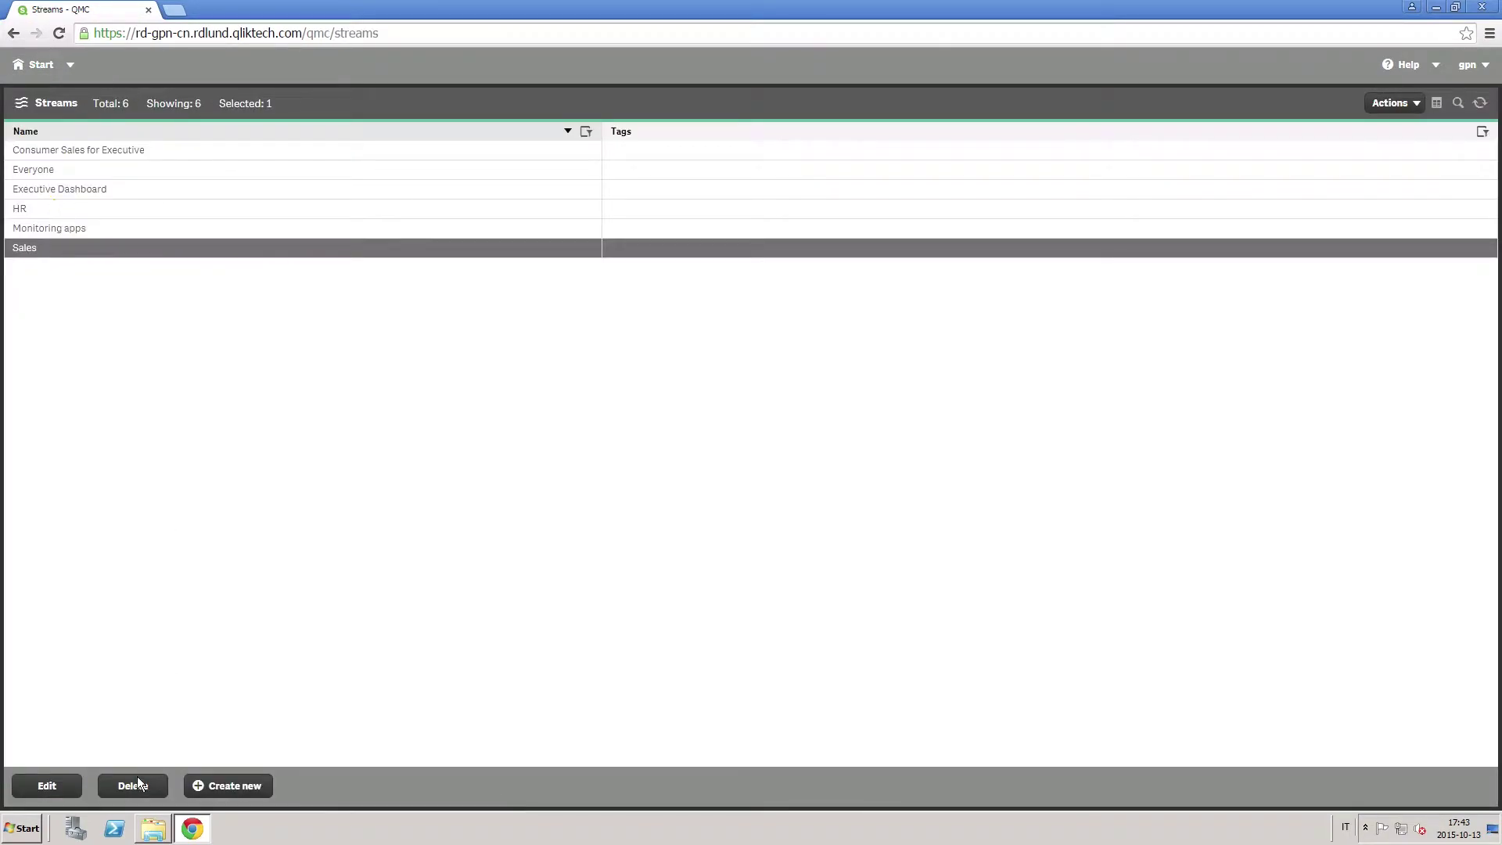
left_click(214, 787)
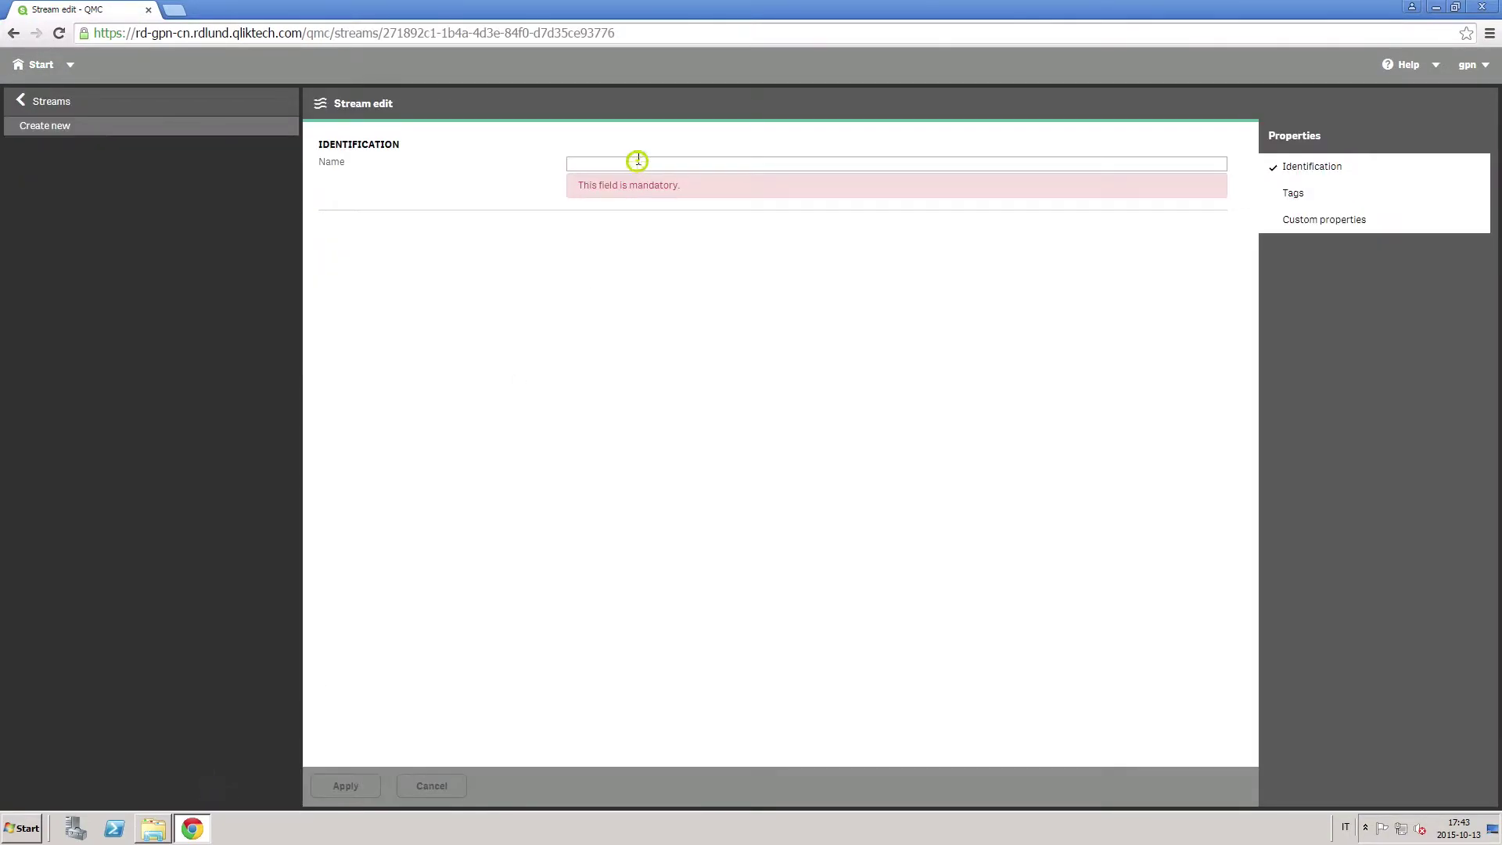
type("Sales 2015")
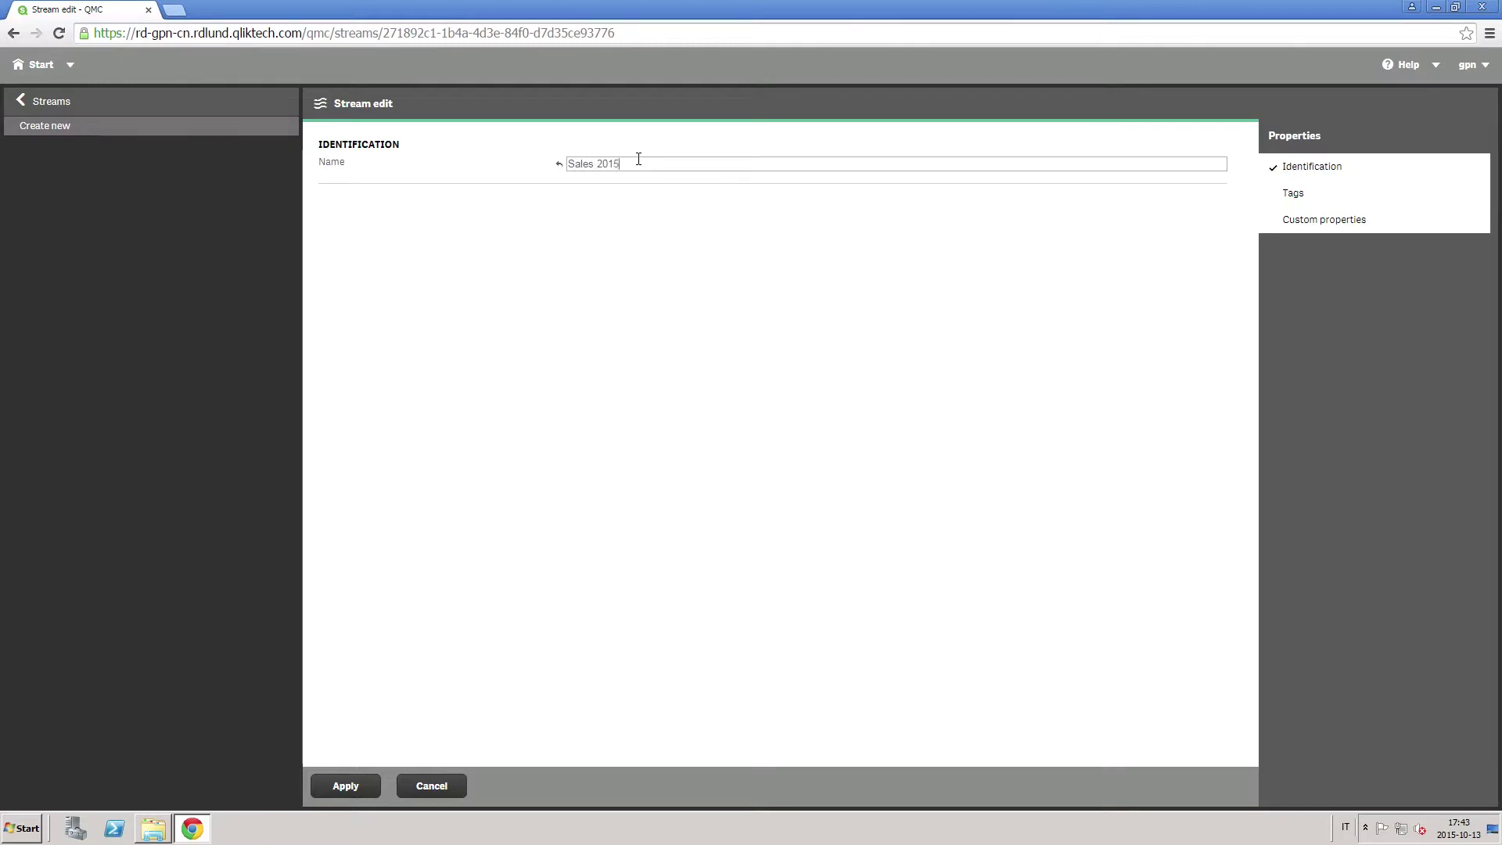
left_click(364, 779)
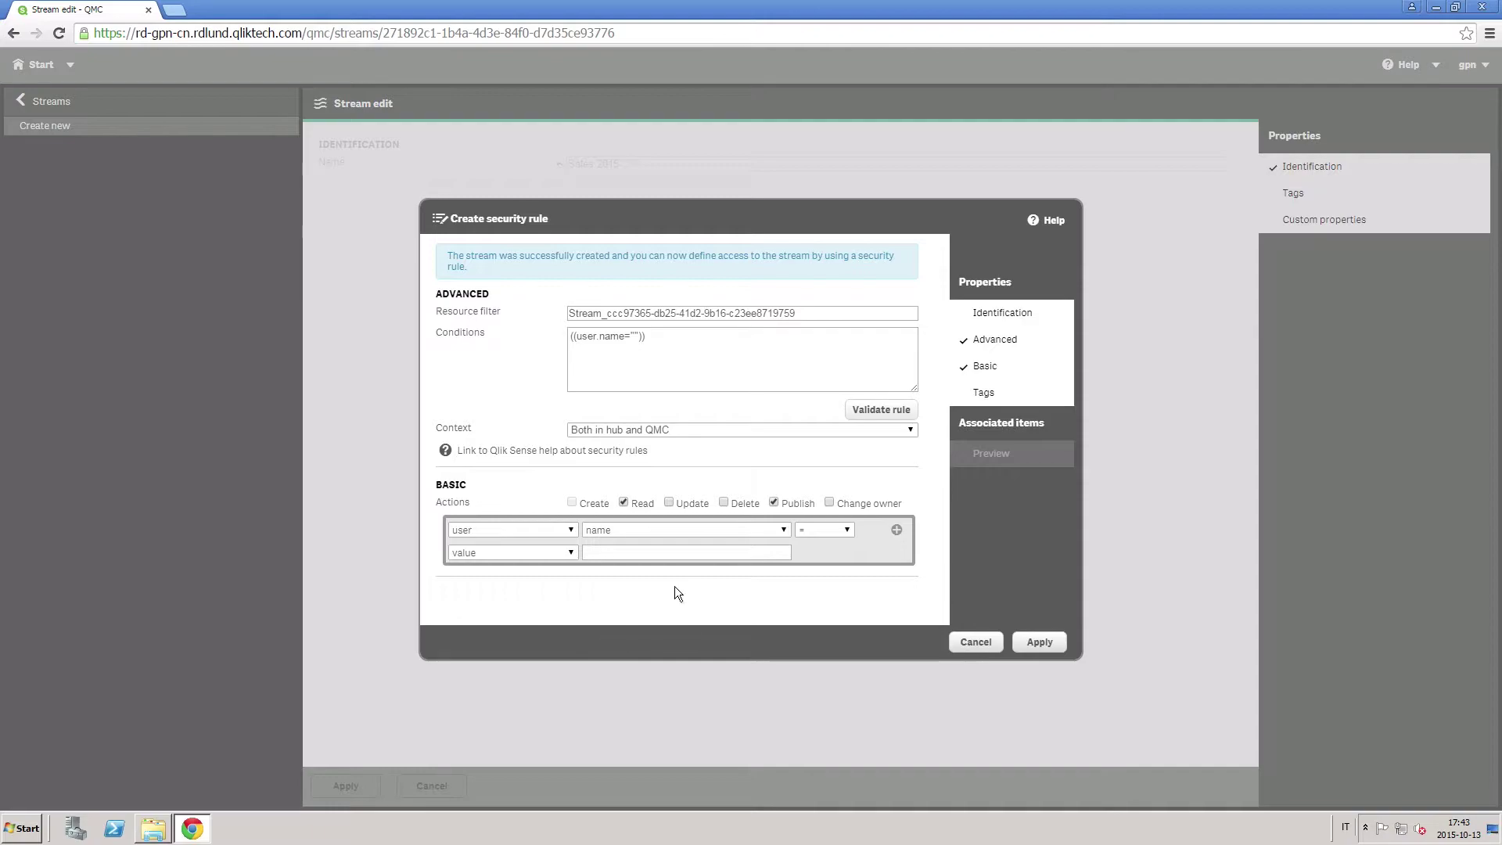
left_click(1038, 641)
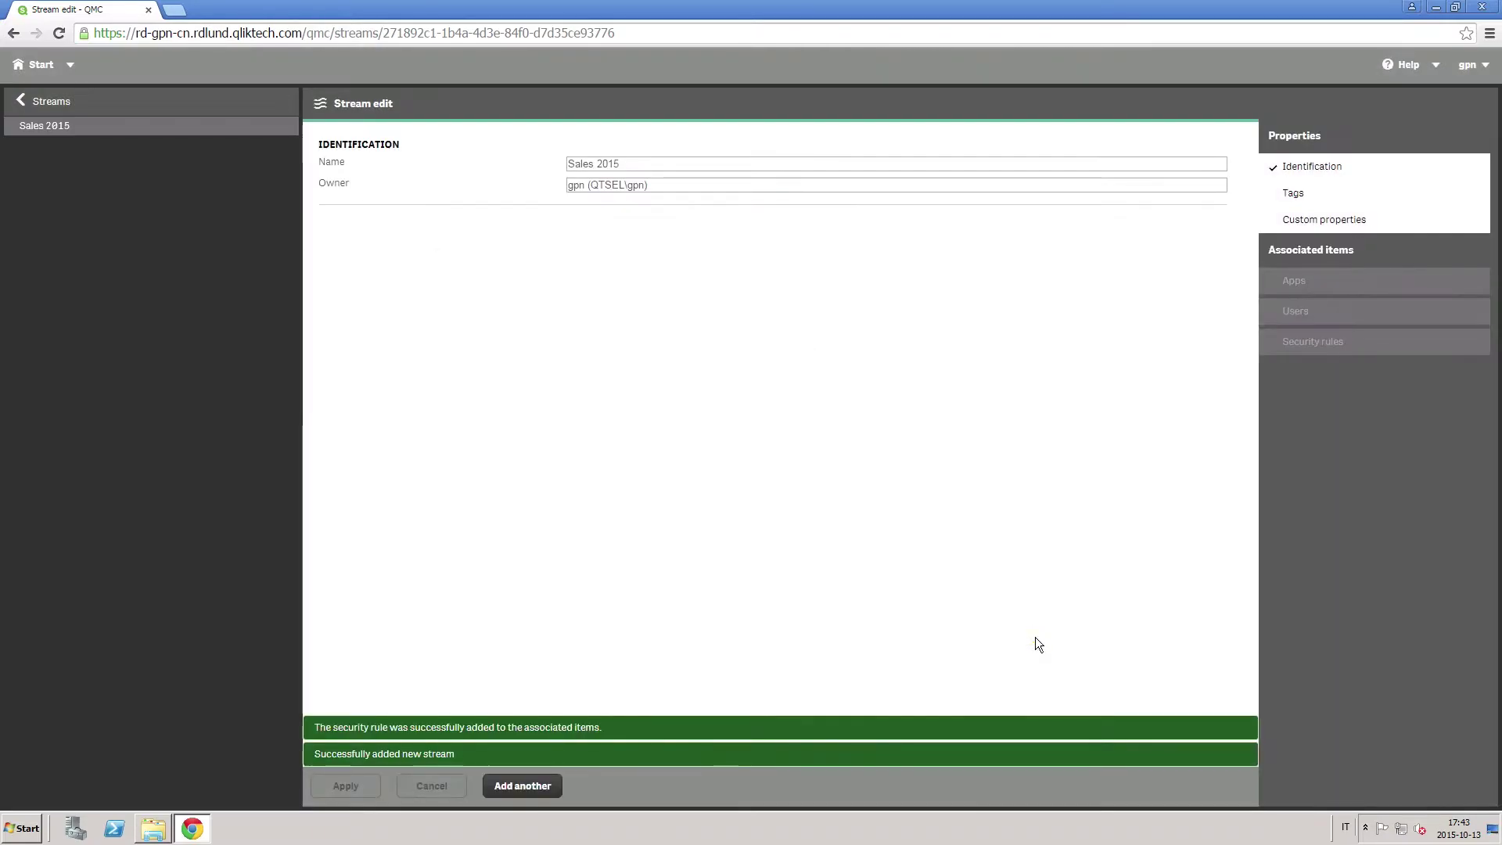
Reopen the Consultant access rule, preview its users and streams, then return to the list
left_click(51, 102)
left_click(41, 65)
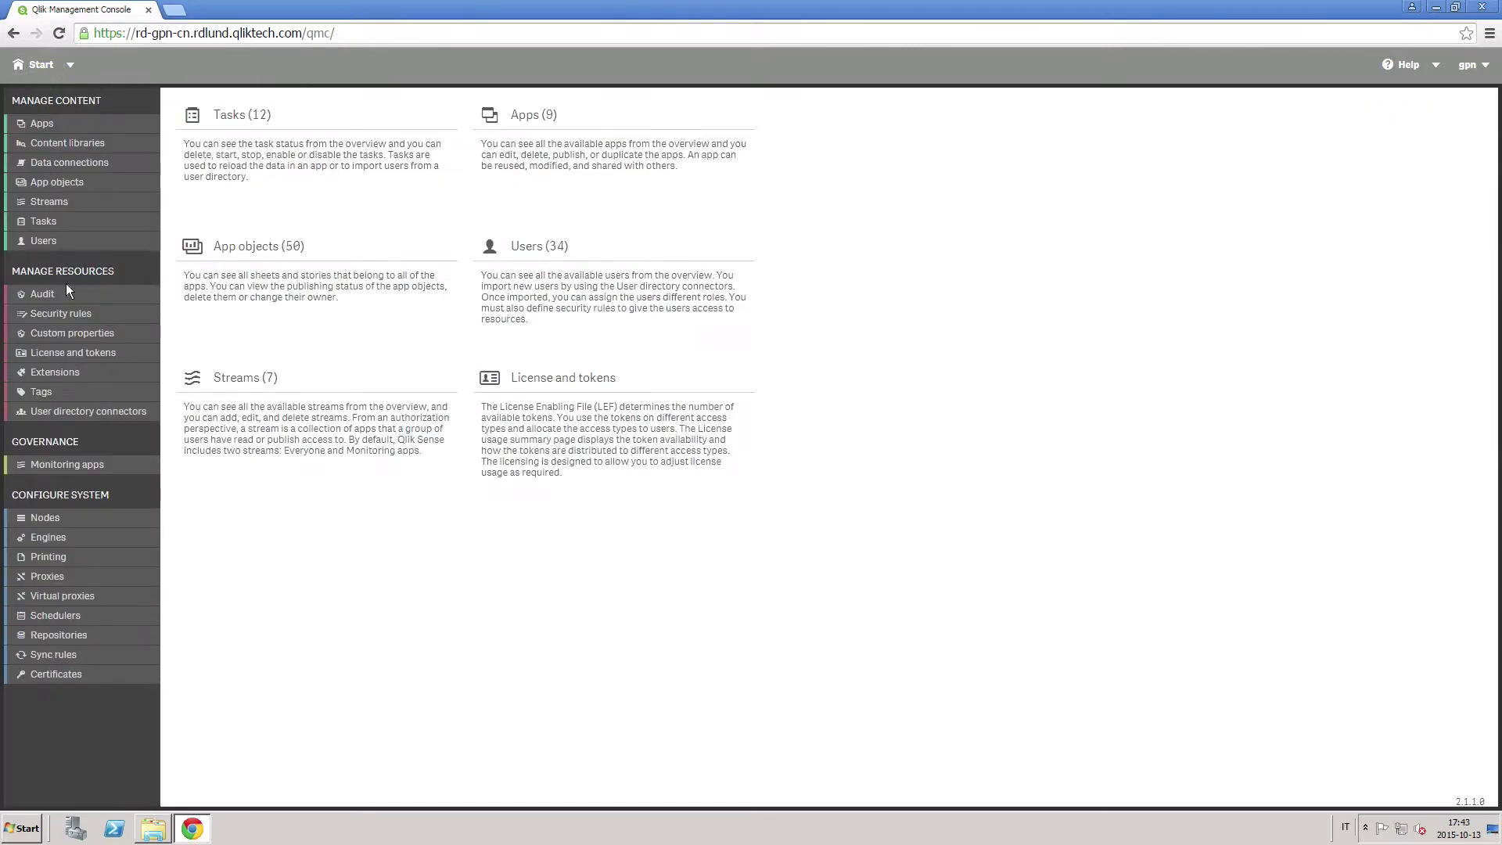
left_click(65, 314)
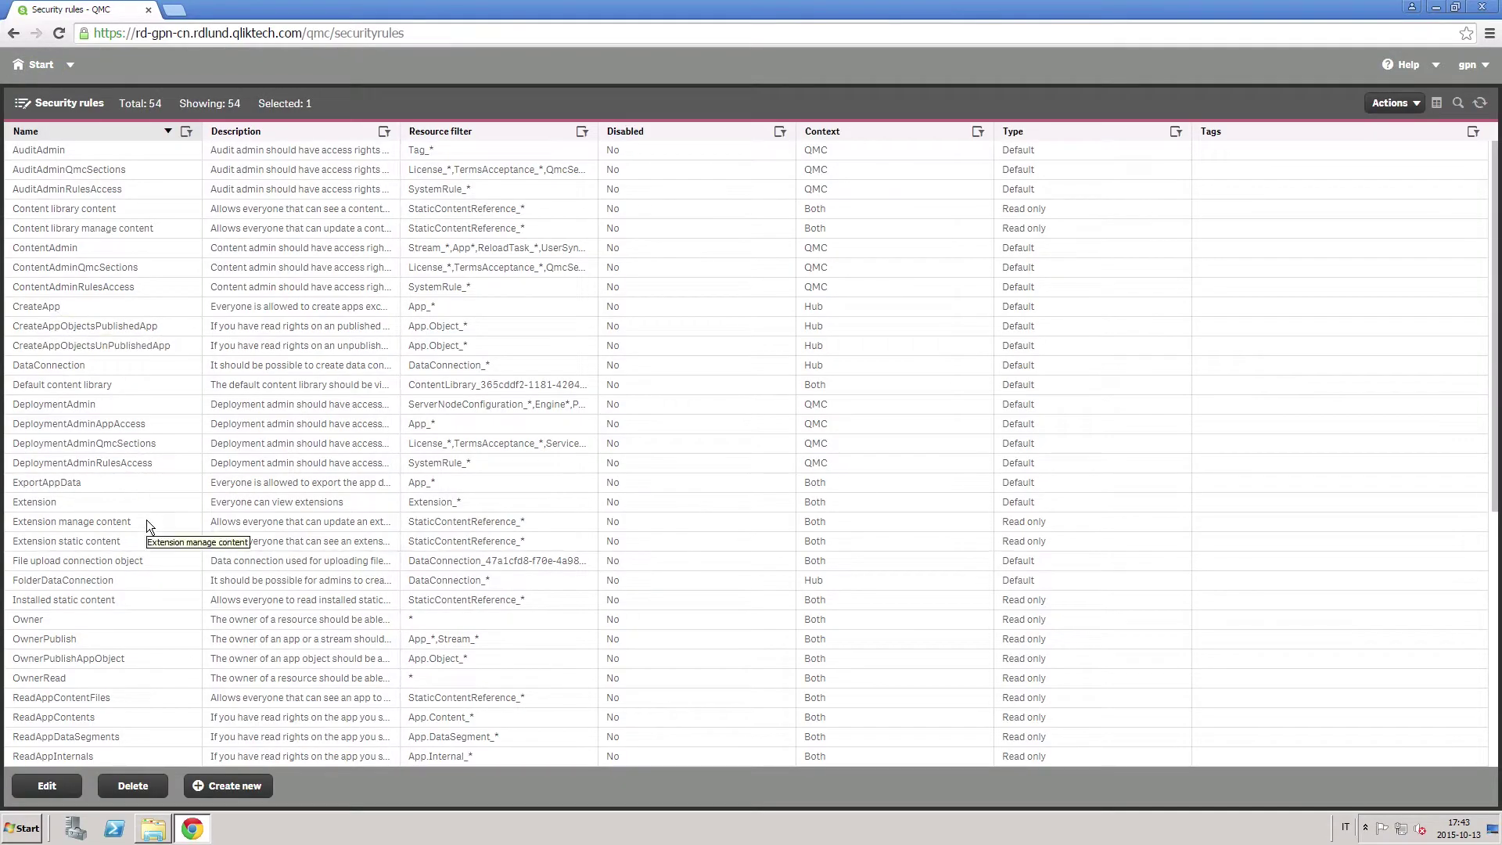
scroll(147, 520, "down", 5)
double_click(127, 487)
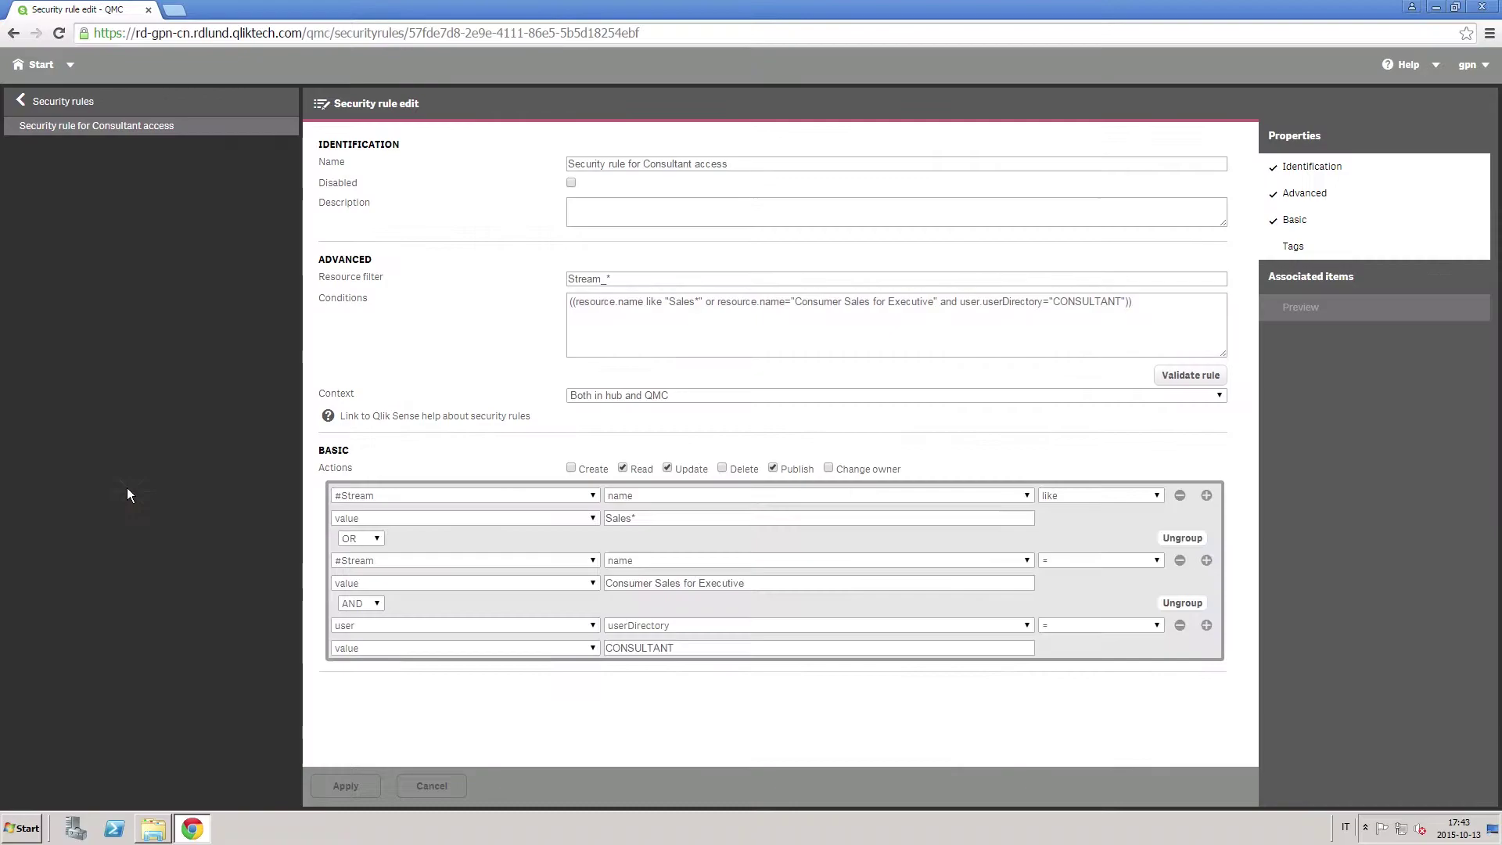
left_click(1312, 311)
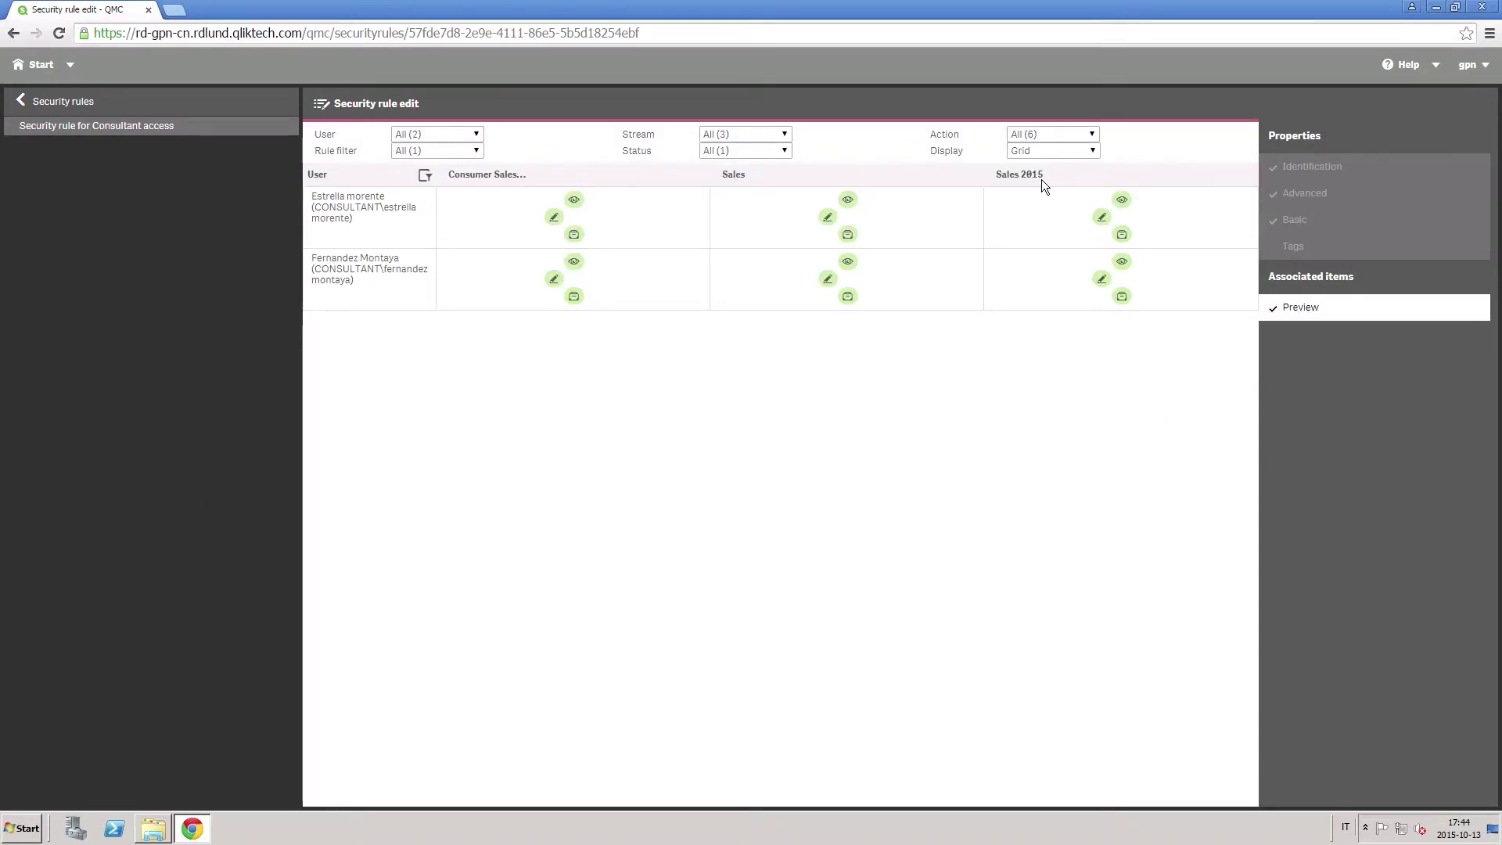
left_click(70, 103)
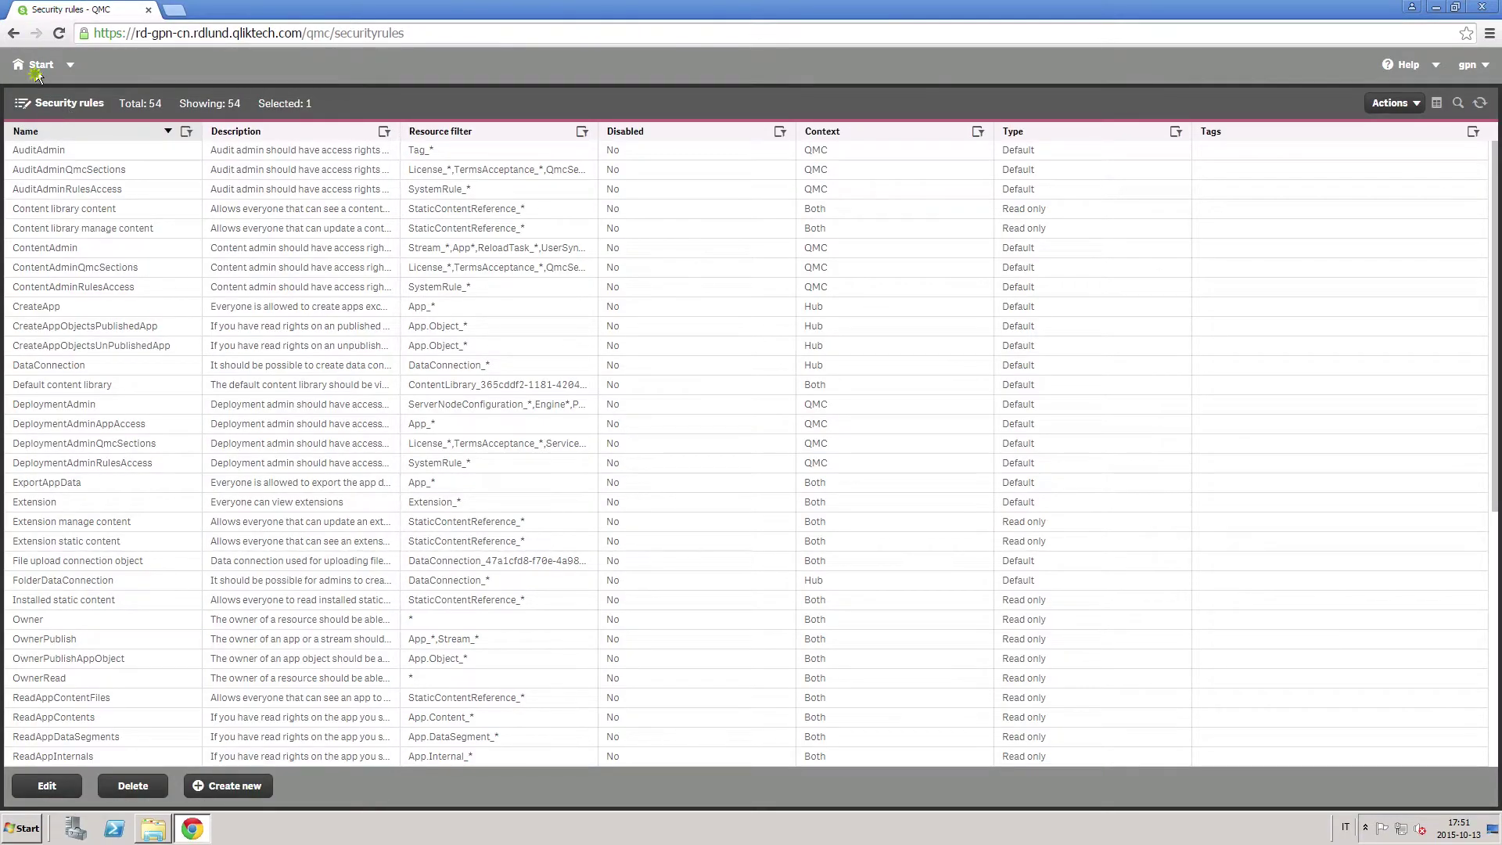
Create the Projects custom property for apps, streams and users, valued Sales 2015
left_click(38, 68)
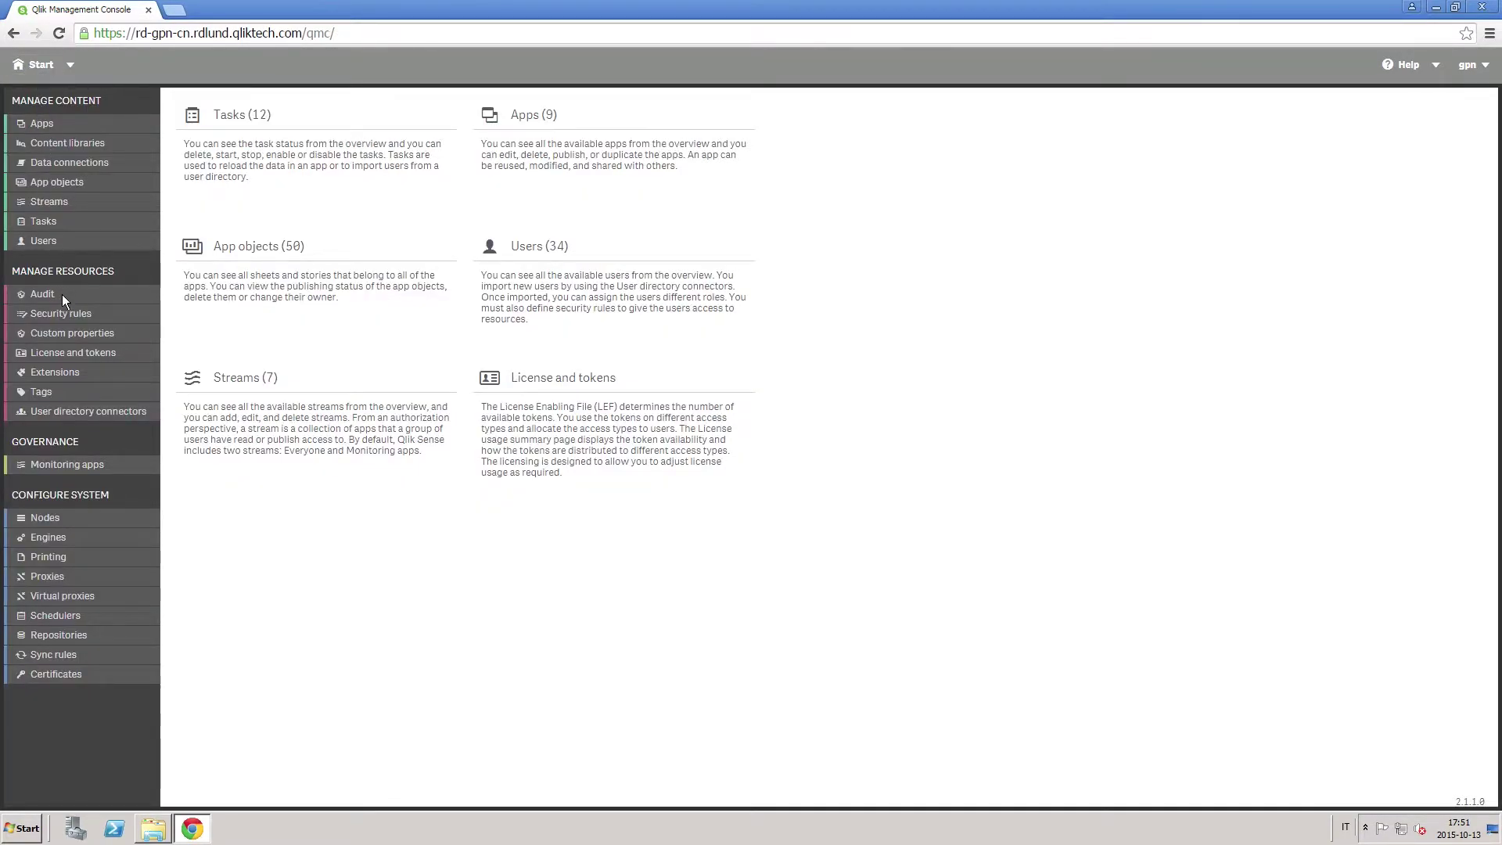
left_click(57, 331)
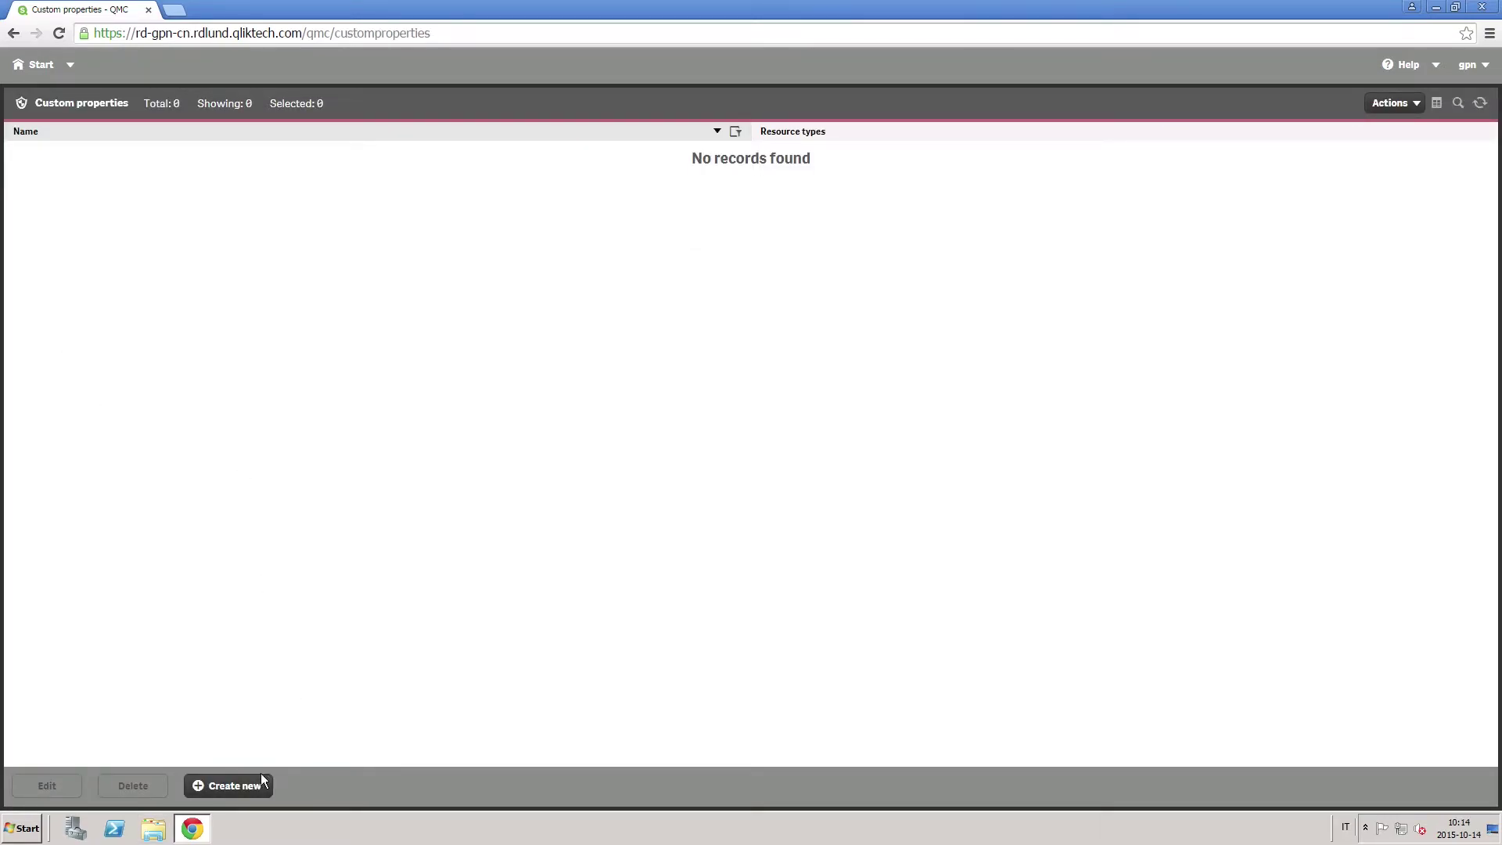
left_click(262, 781)
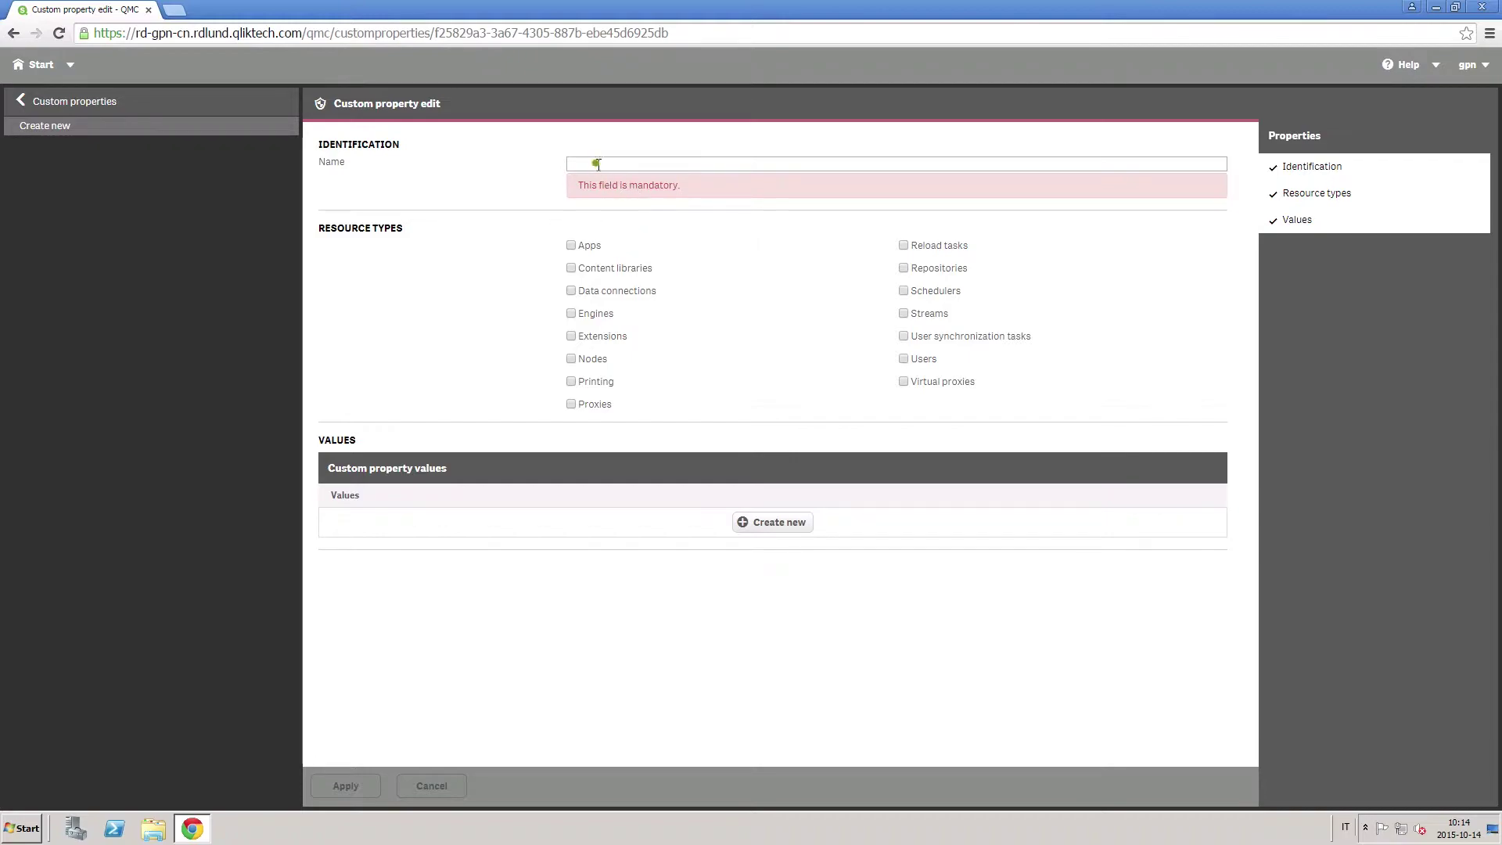
type("Projects")
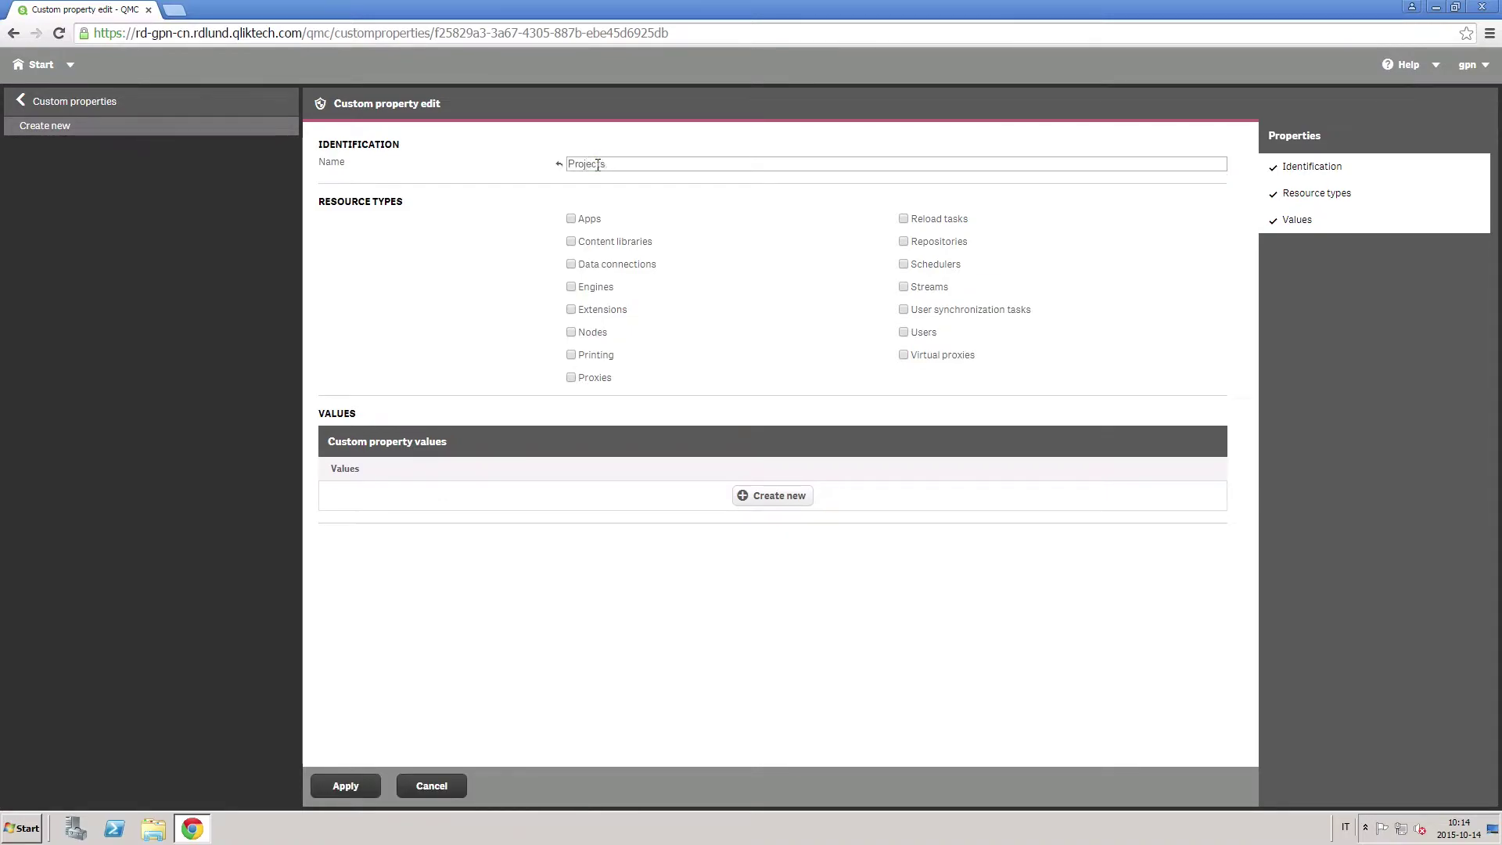
left_click(571, 219)
left_click(903, 287)
left_click(903, 335)
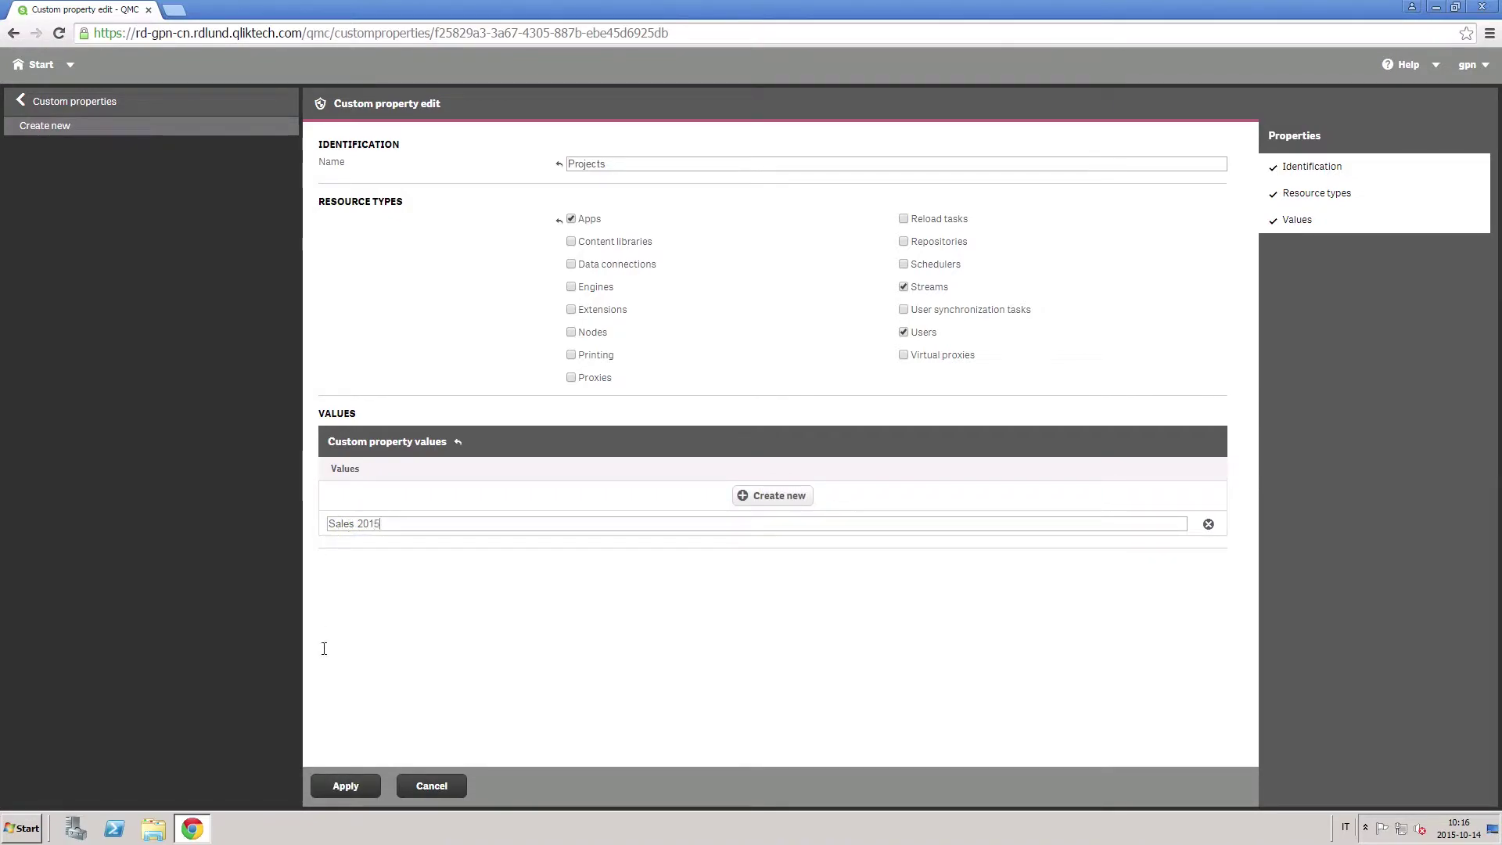
left_click(343, 785)
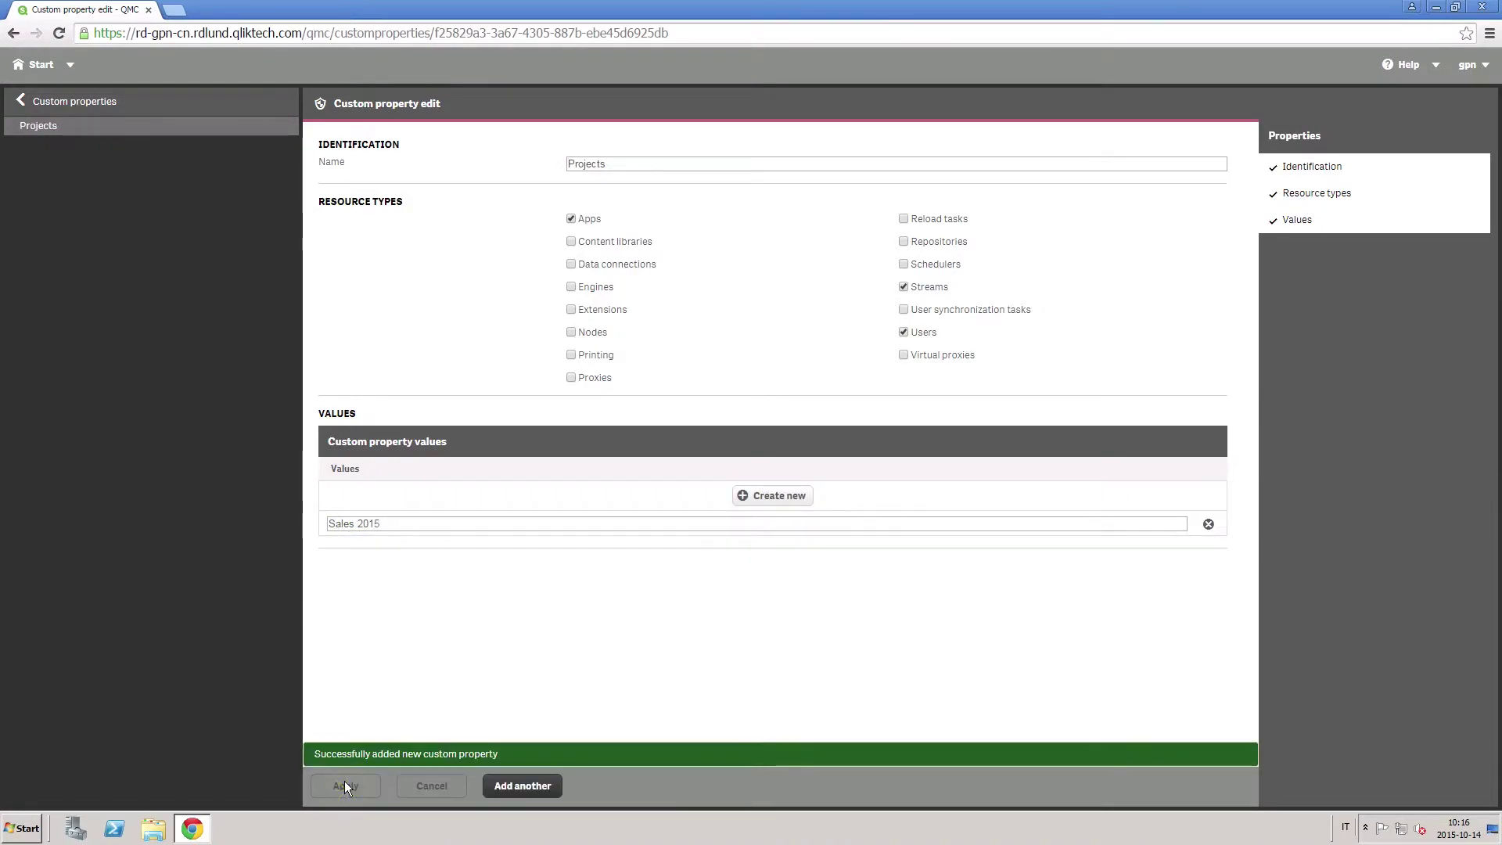
left_click(35, 65)
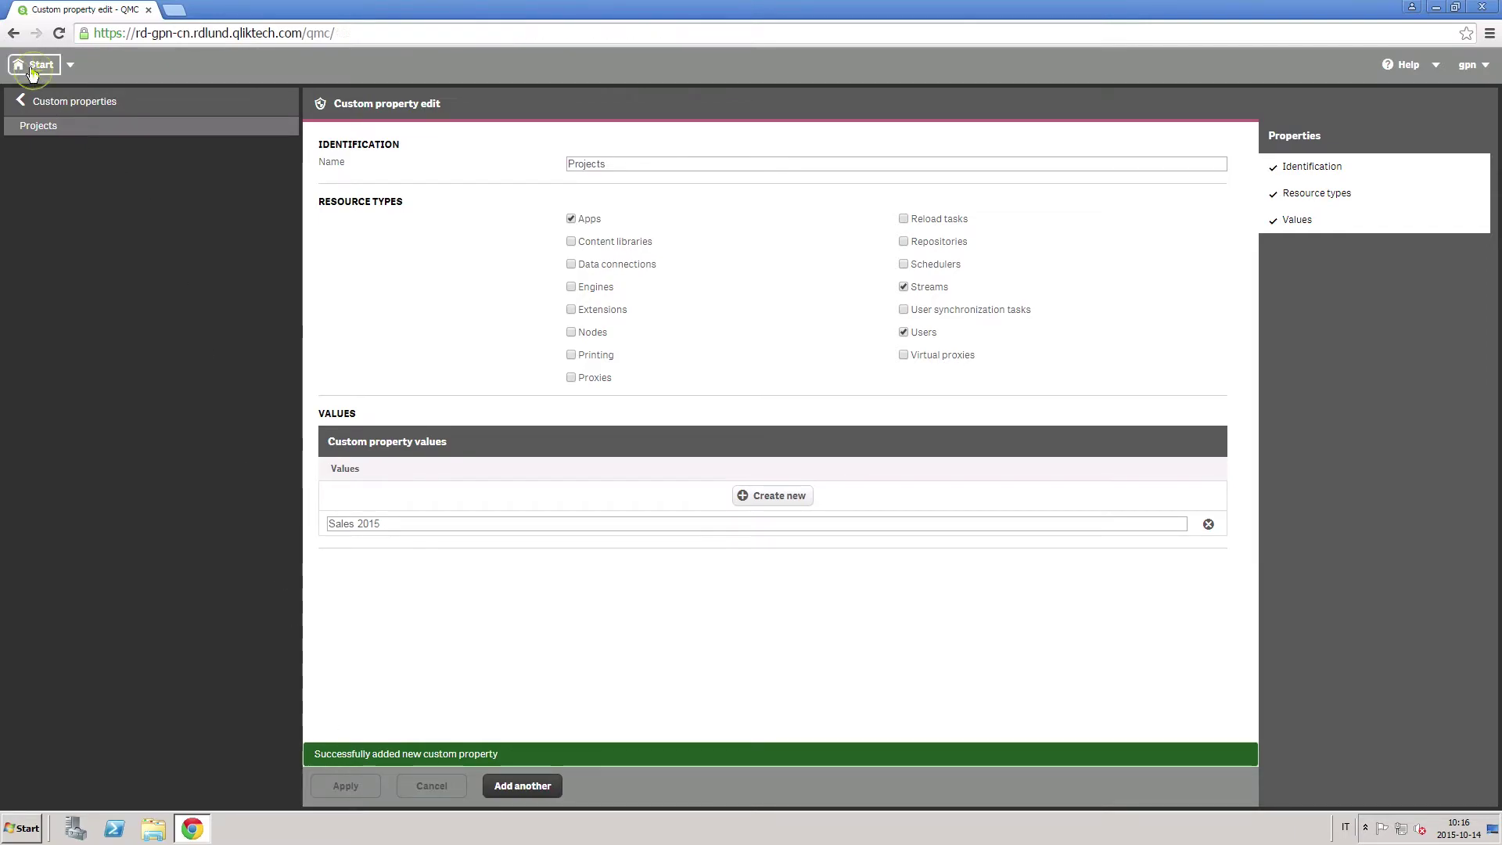
Set the Sales 2015 stream's Projects custom property to Sales 2015
left_click(73, 206)
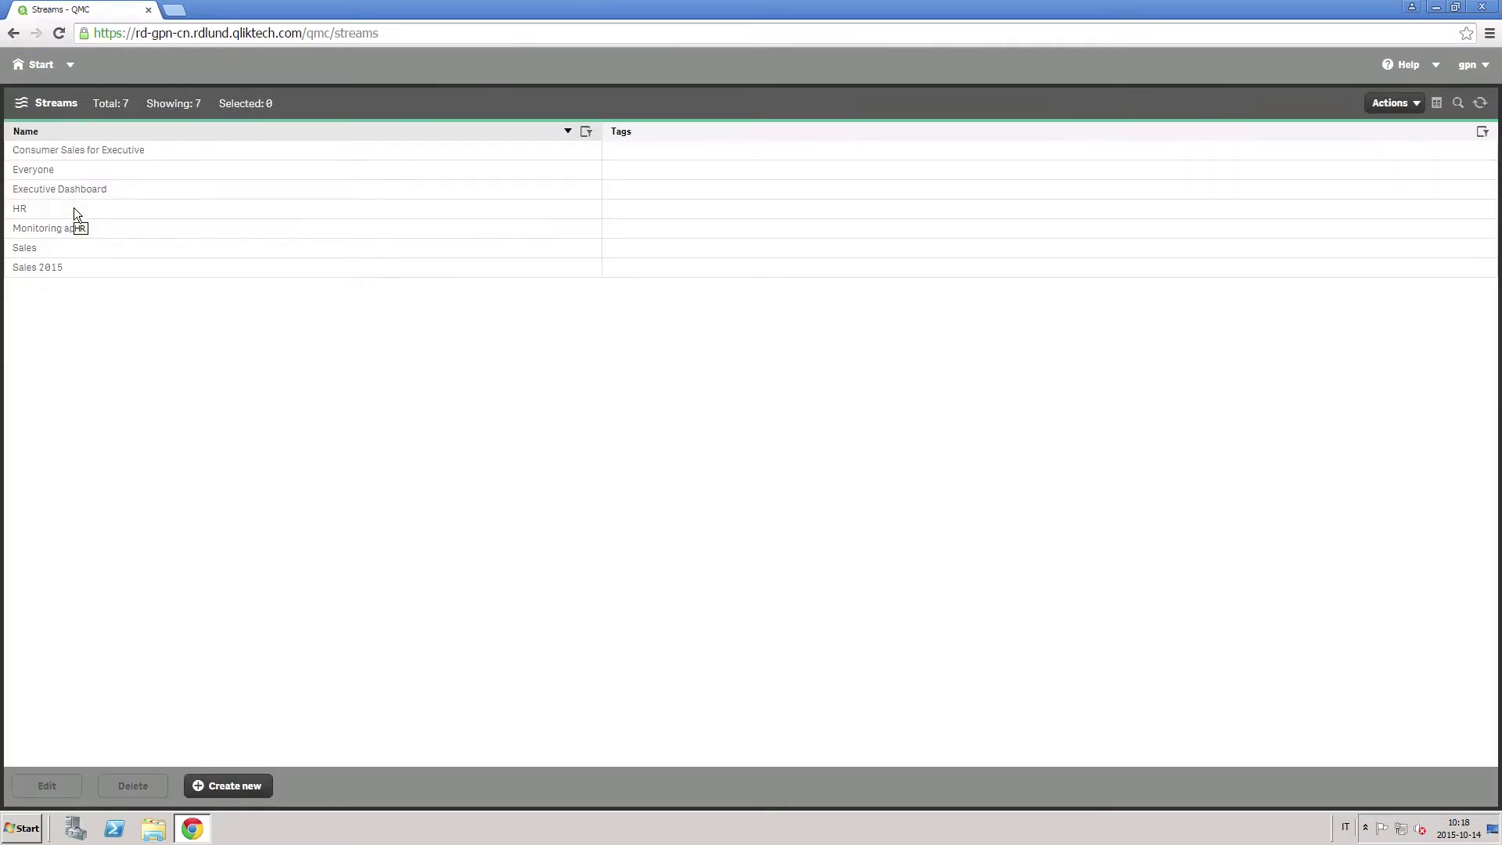
left_click(44, 278)
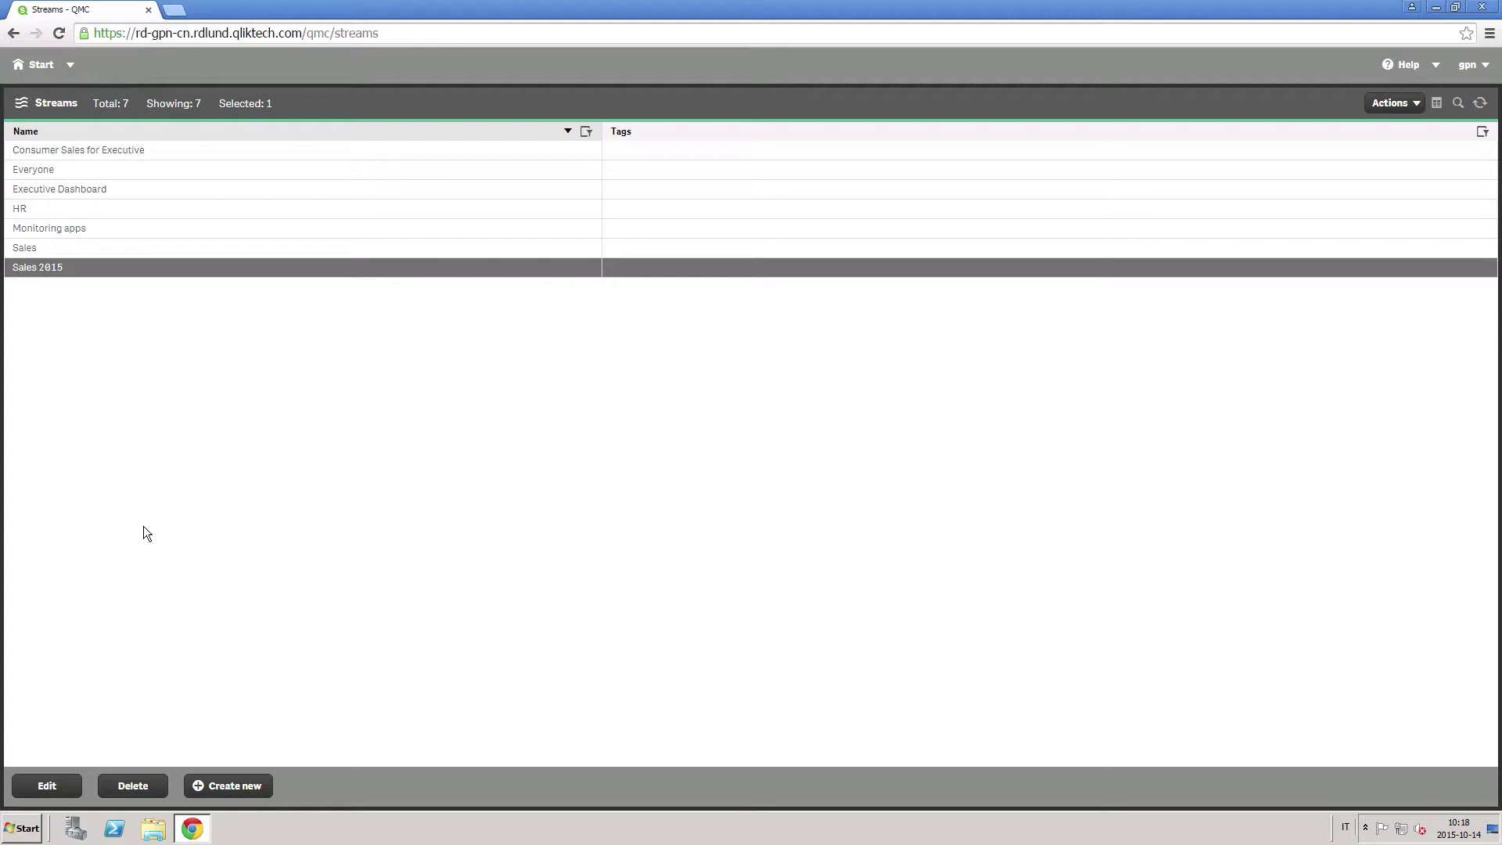
left_click(49, 792)
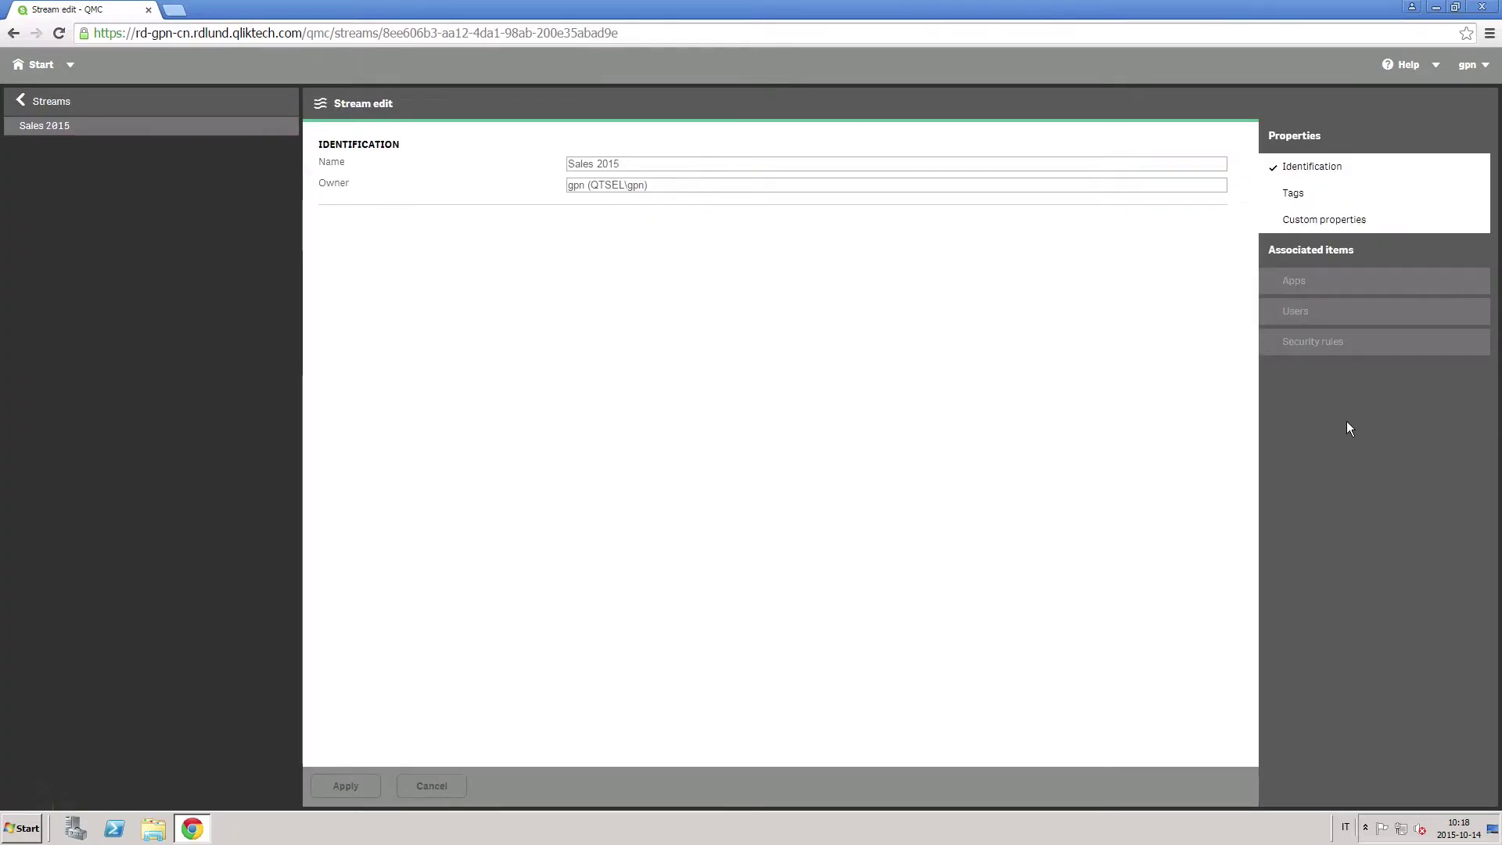
left_click(1290, 221)
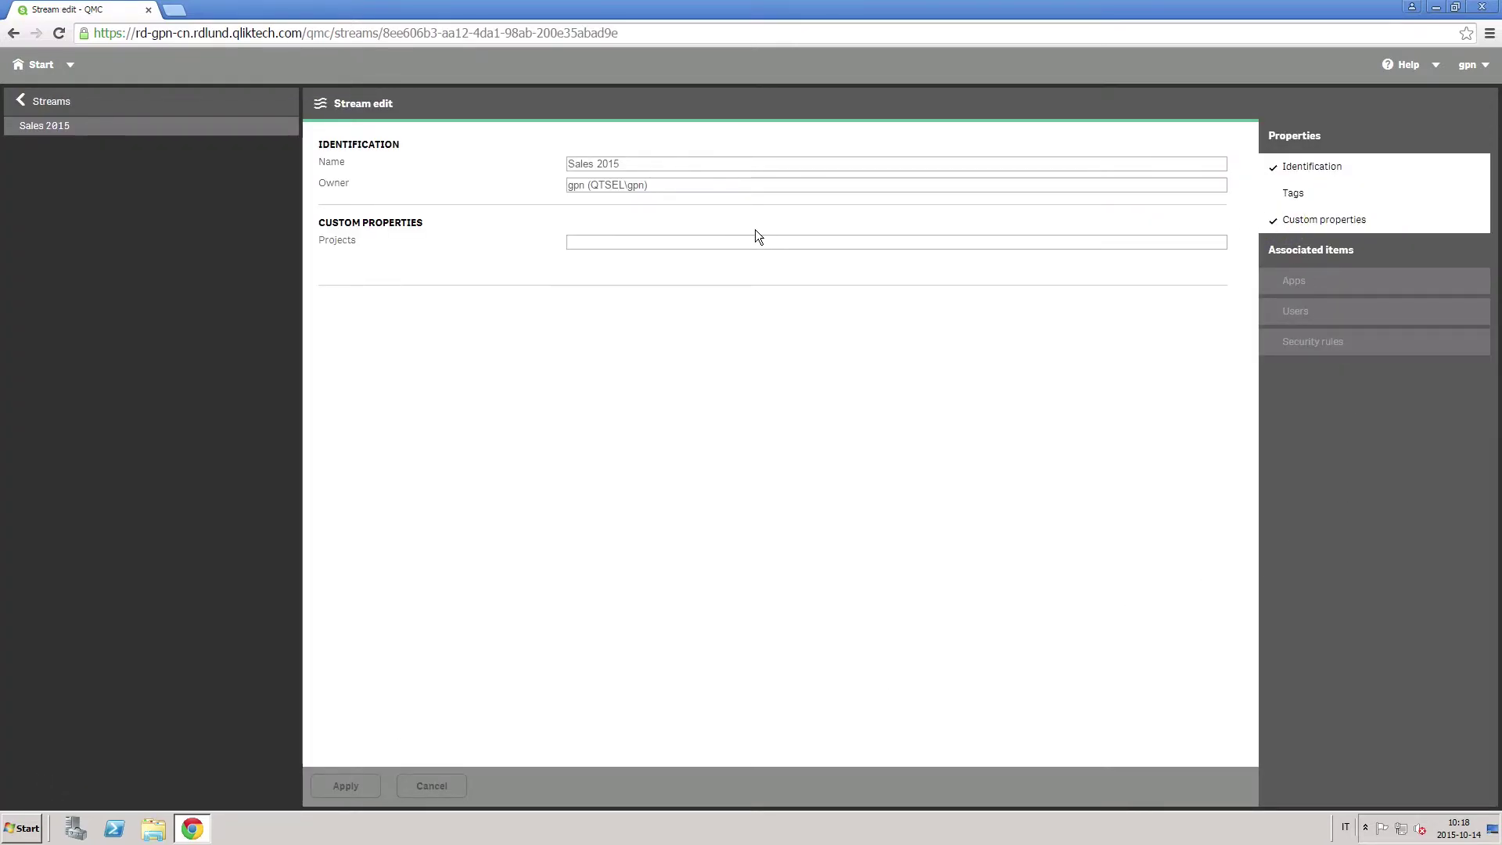
left_click(725, 242)
type("Sa")
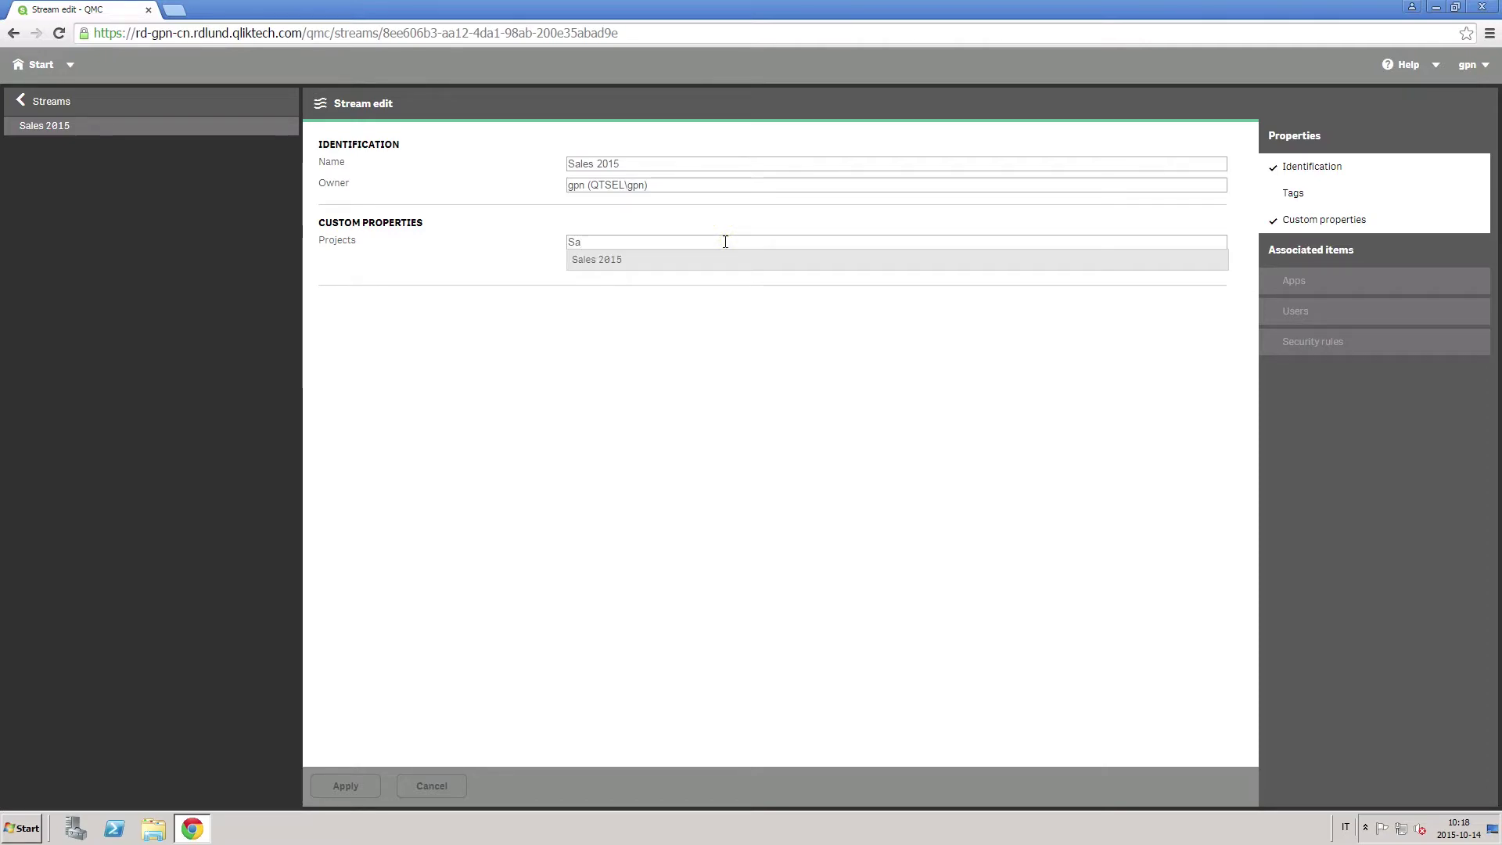
left_click(710, 259)
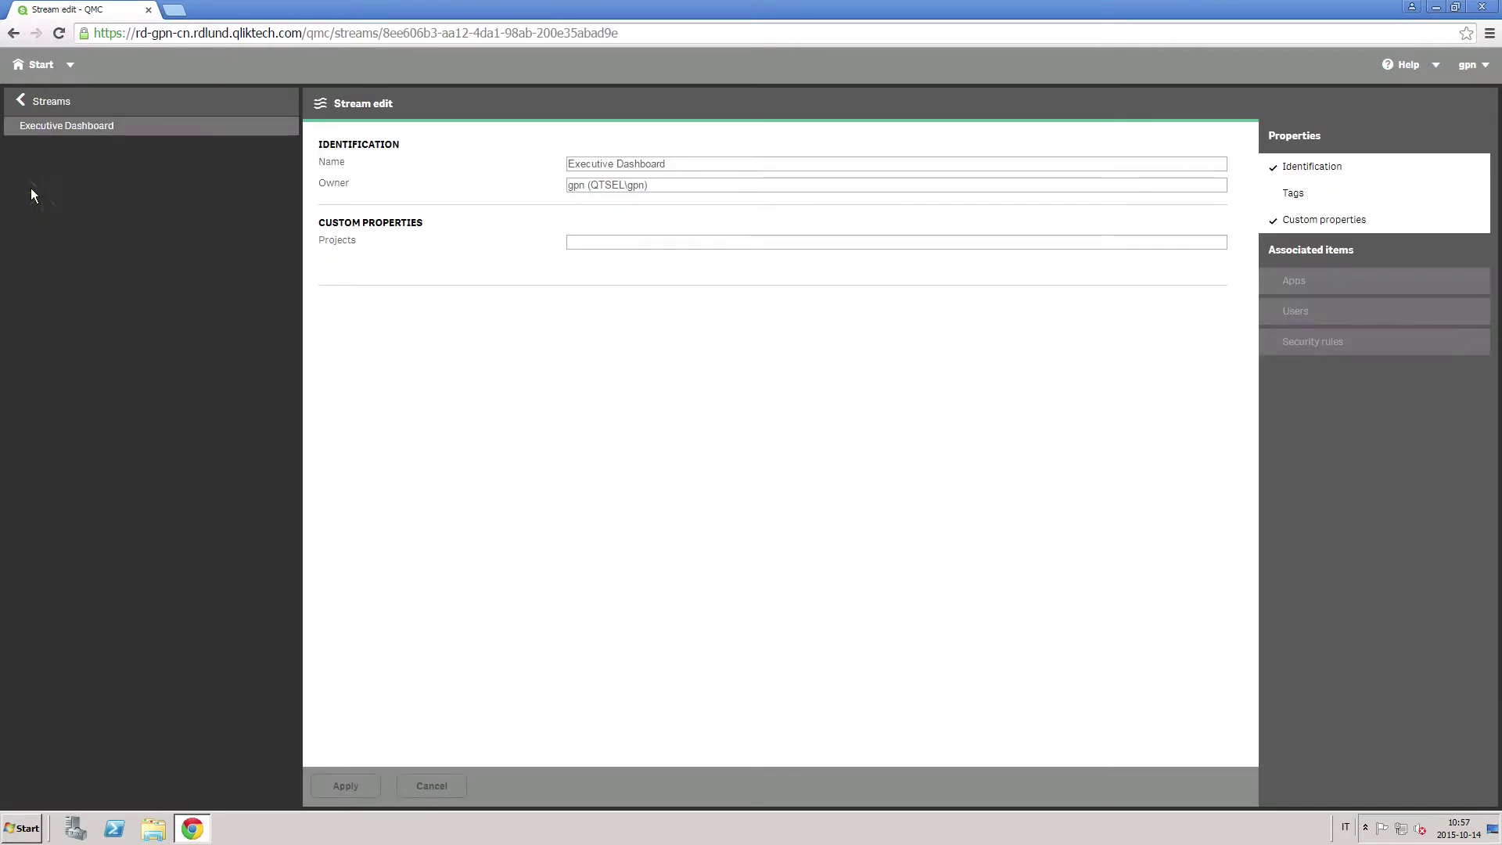
Set the Executive Dashboard stream's Projects value to Sales 2015 and save
left_click(735, 242)
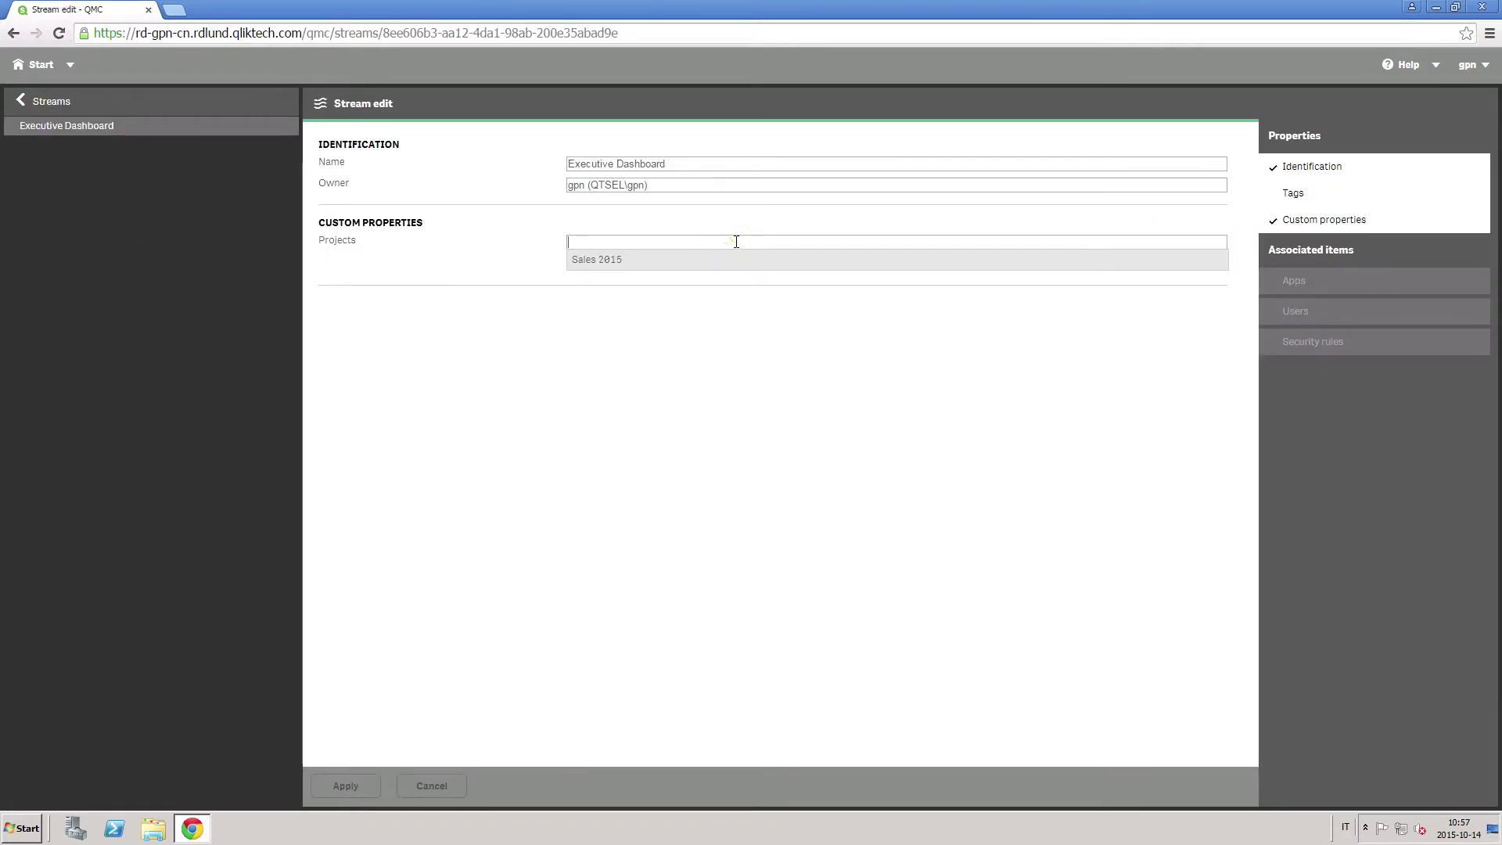
left_click(718, 256)
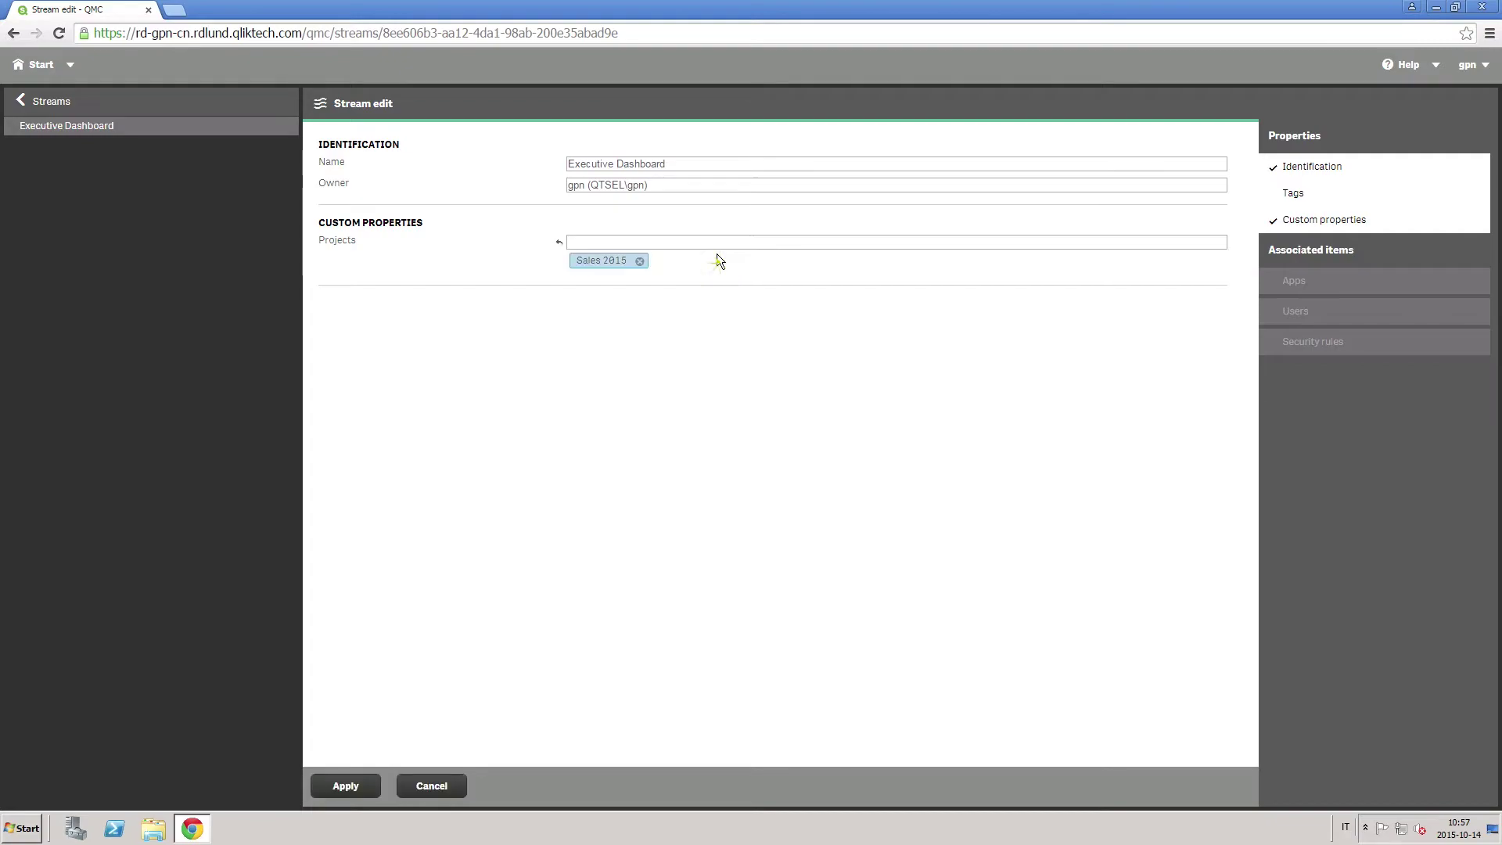
left_click(346, 782)
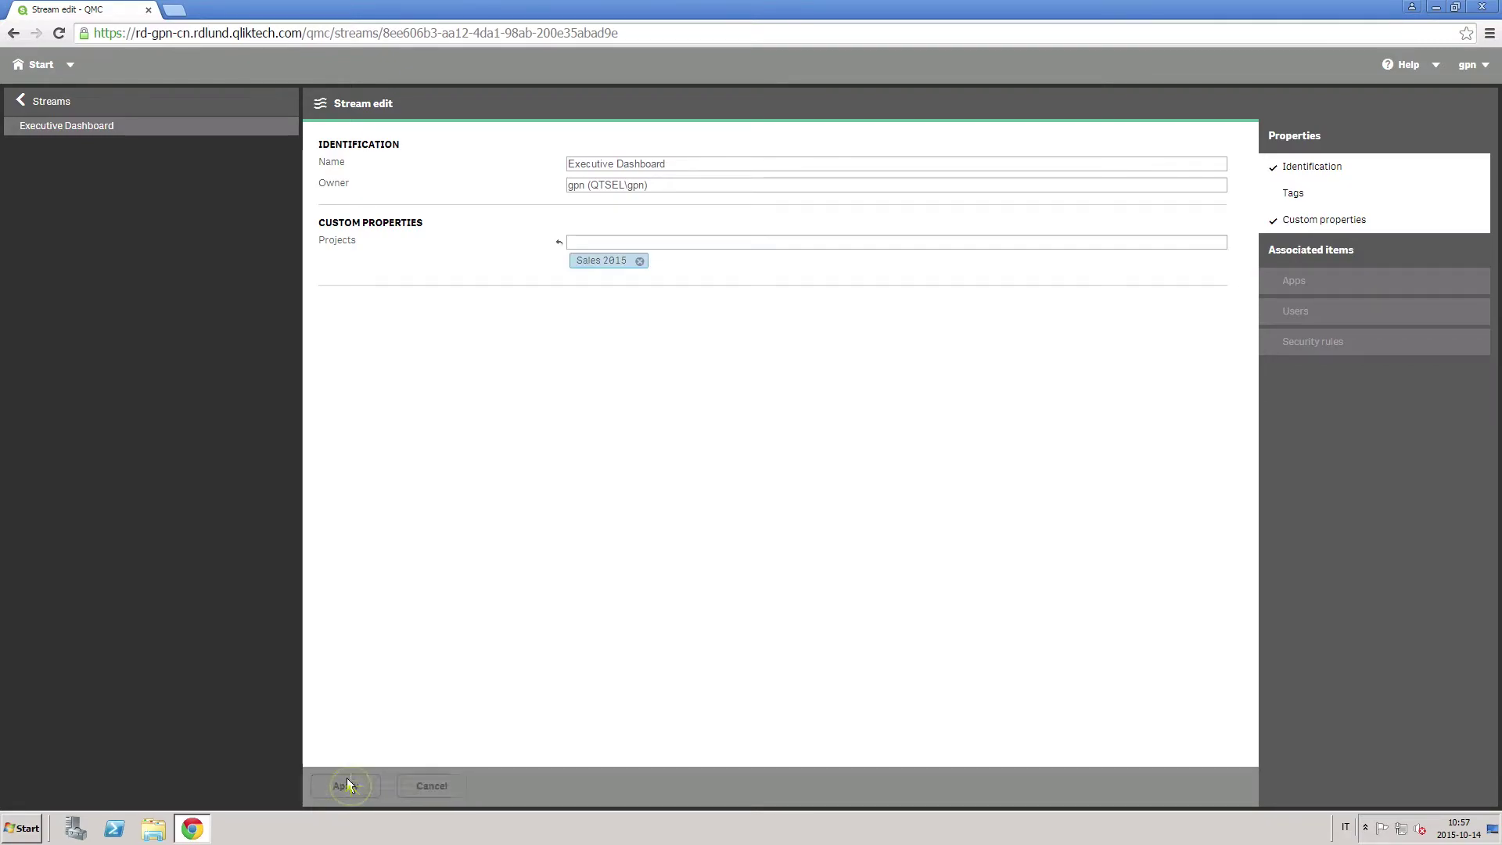
left_click(18, 101)
Set the first SALESMANS user's Projects value to Sales 2015 and save
left_click(36, 67)
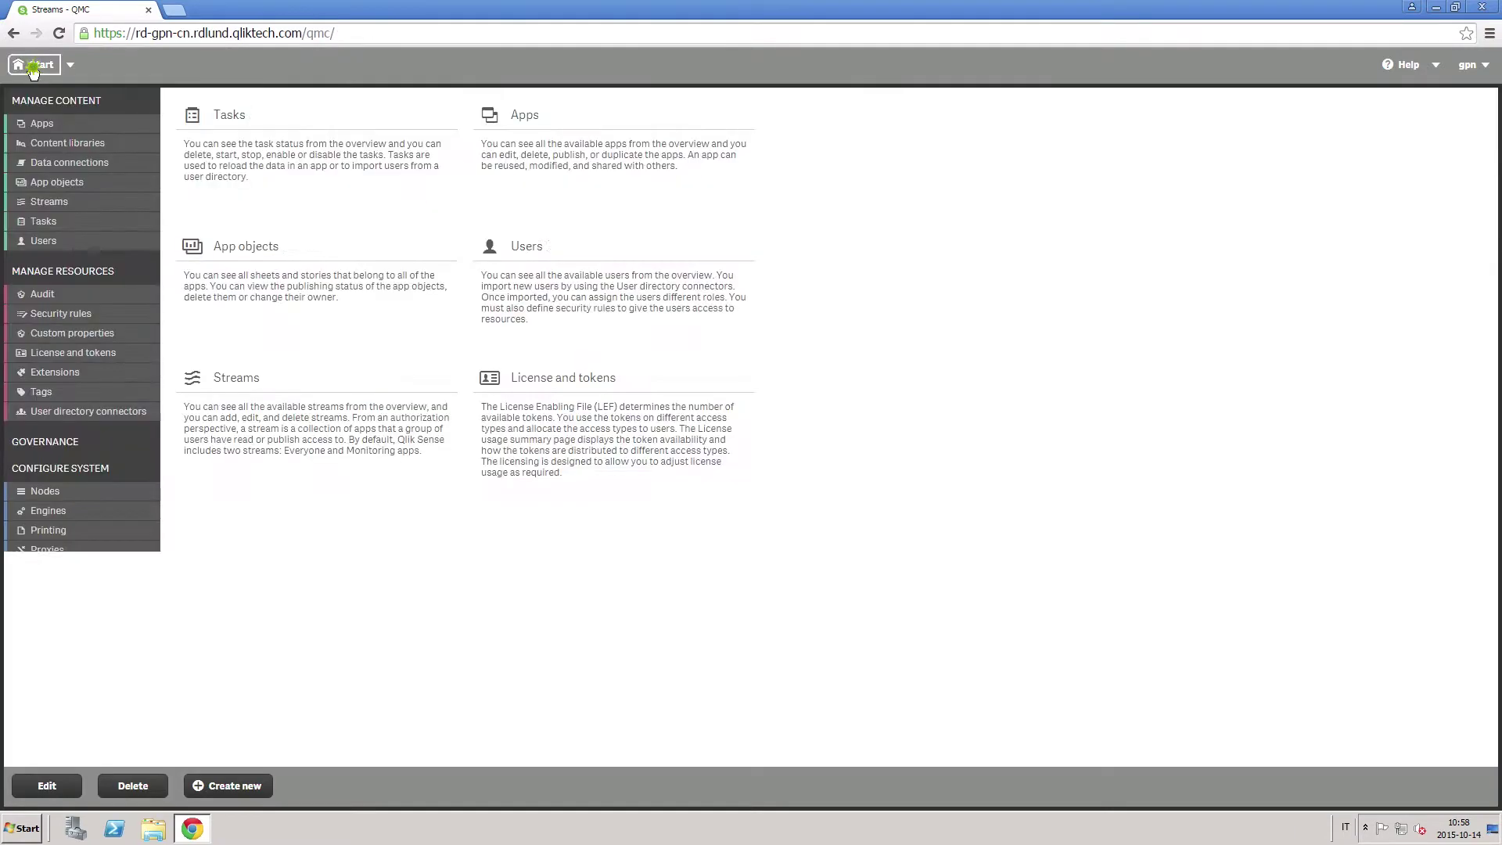
left_click(55, 241)
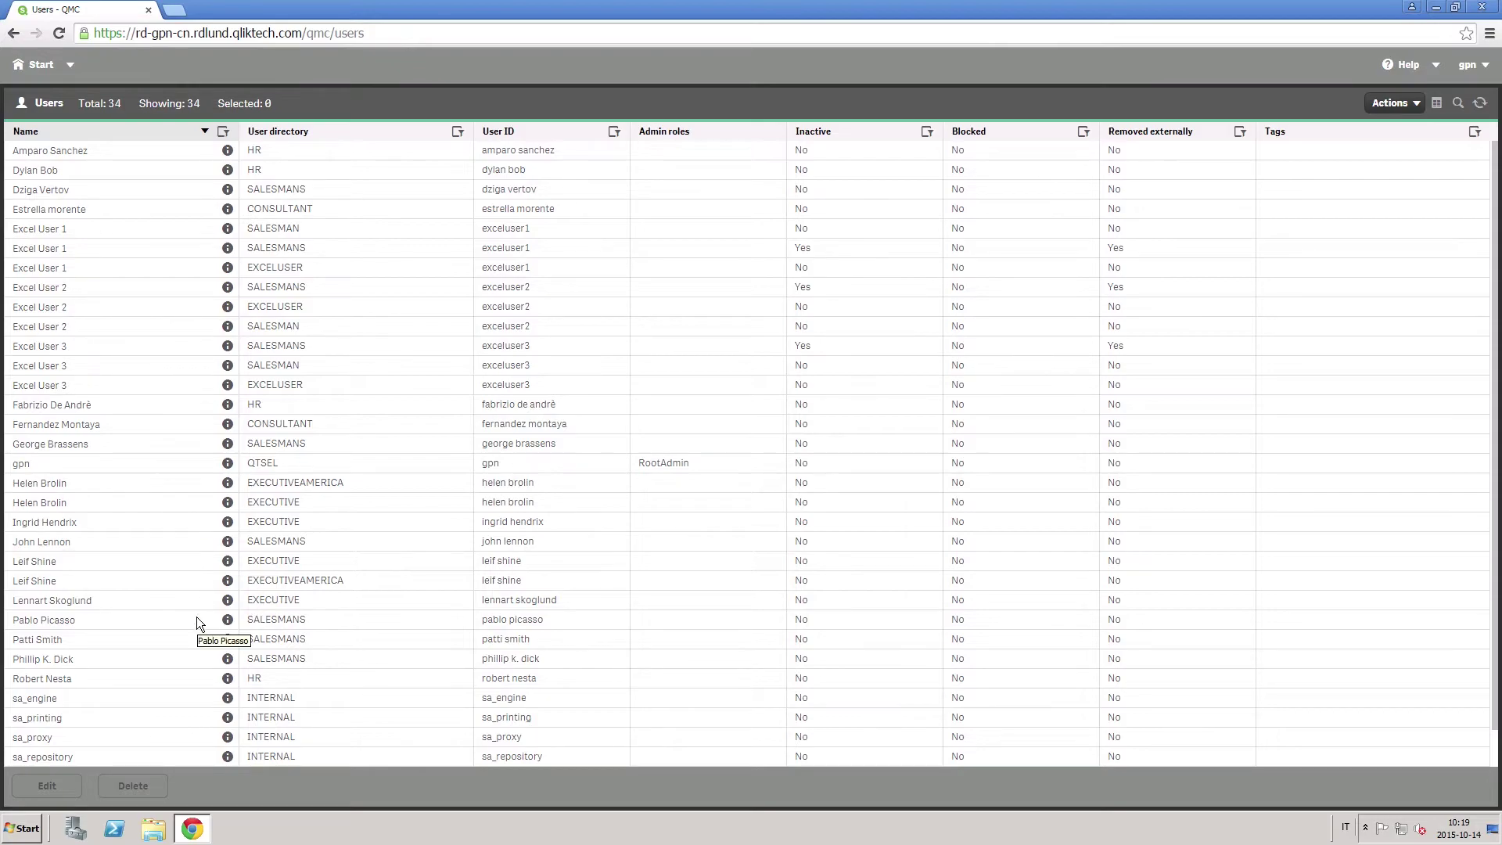
left_click(66, 624)
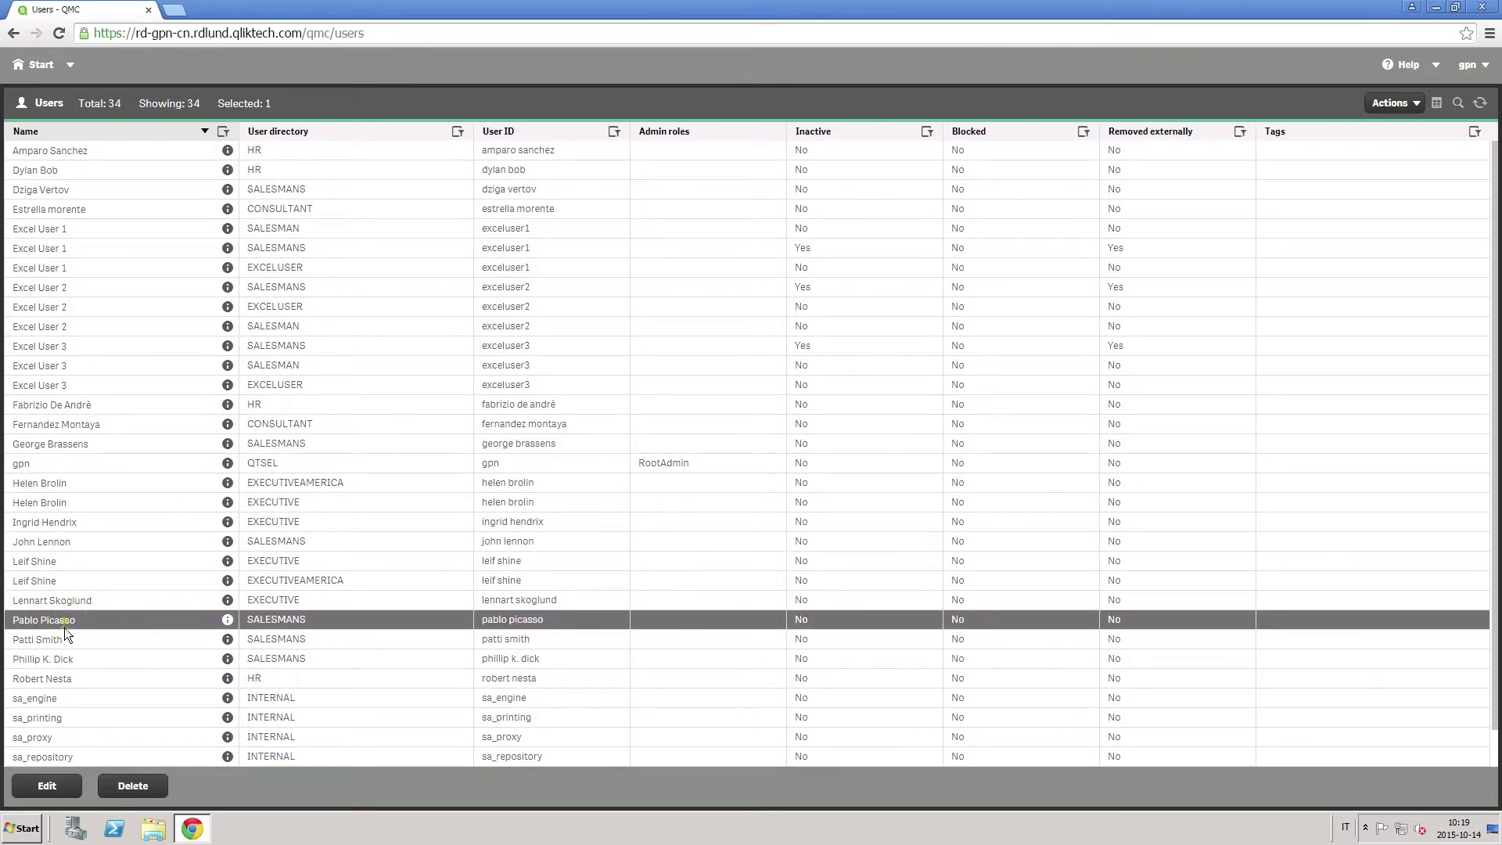
double_click(97, 622)
left_click(575, 375)
type("s")
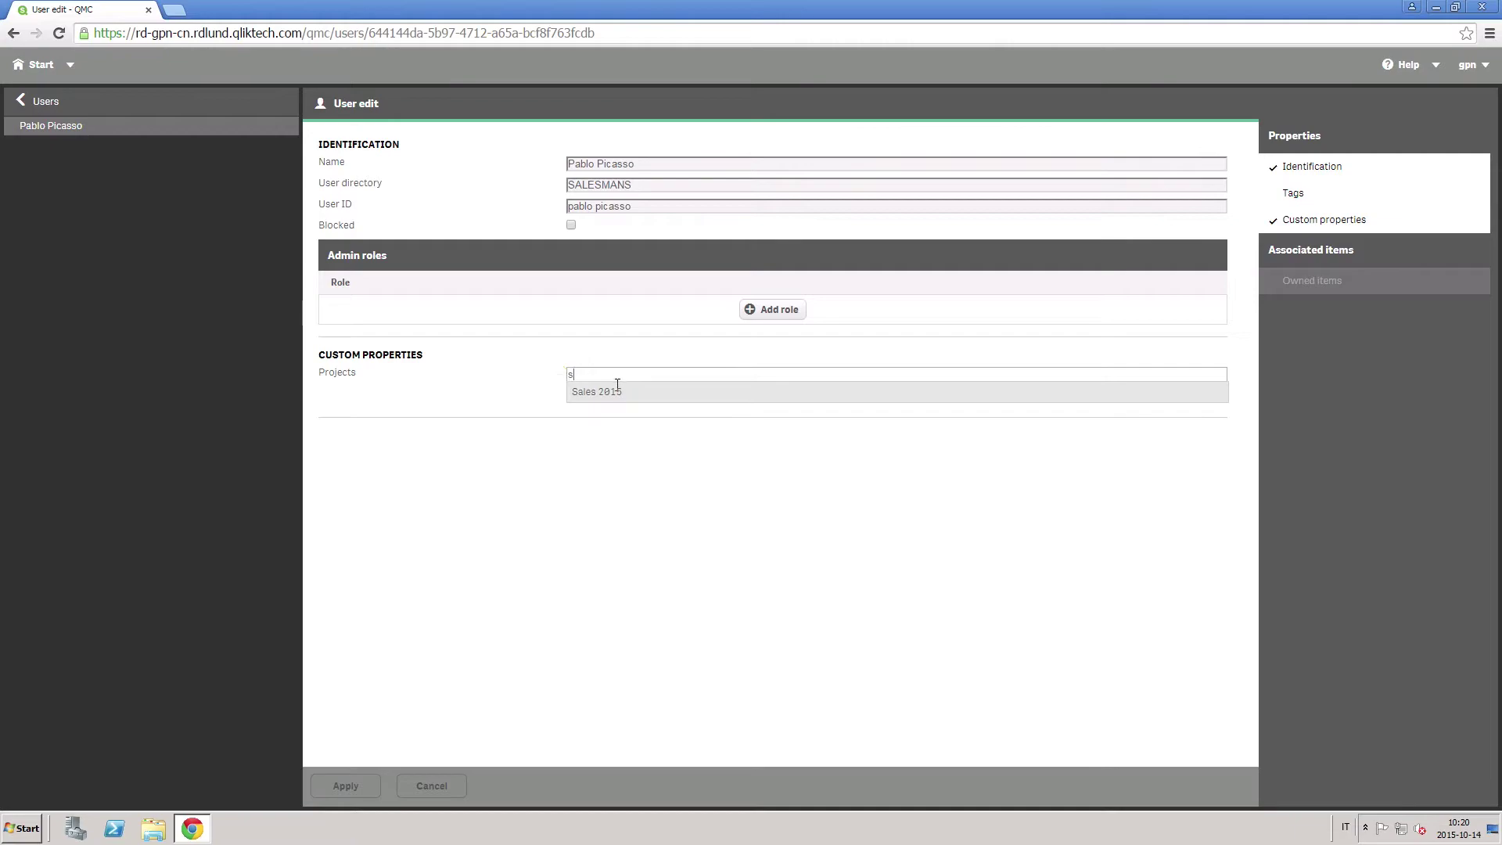
left_click(617, 395)
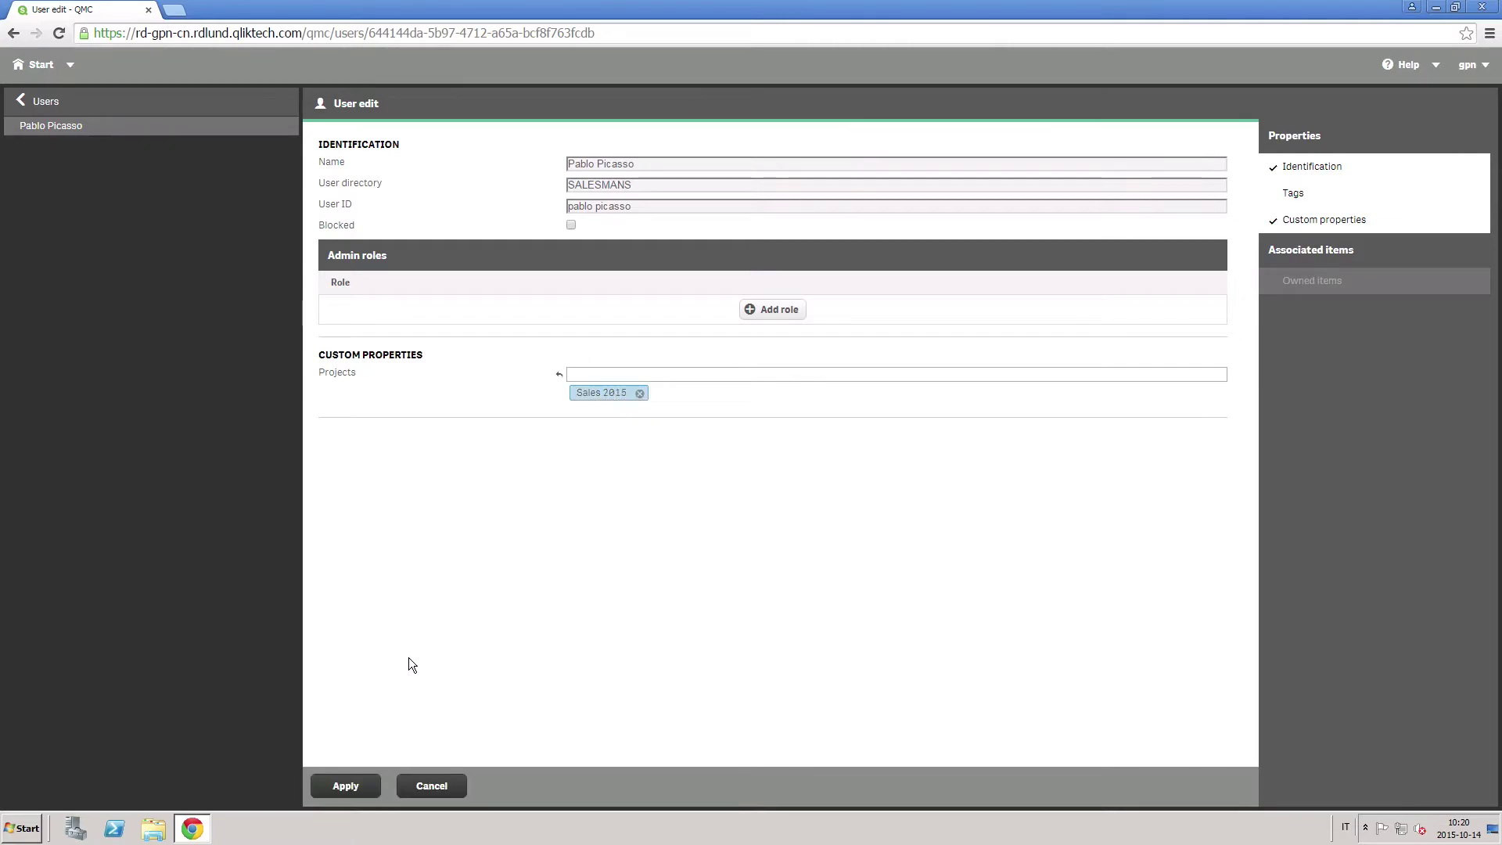
left_click(347, 786)
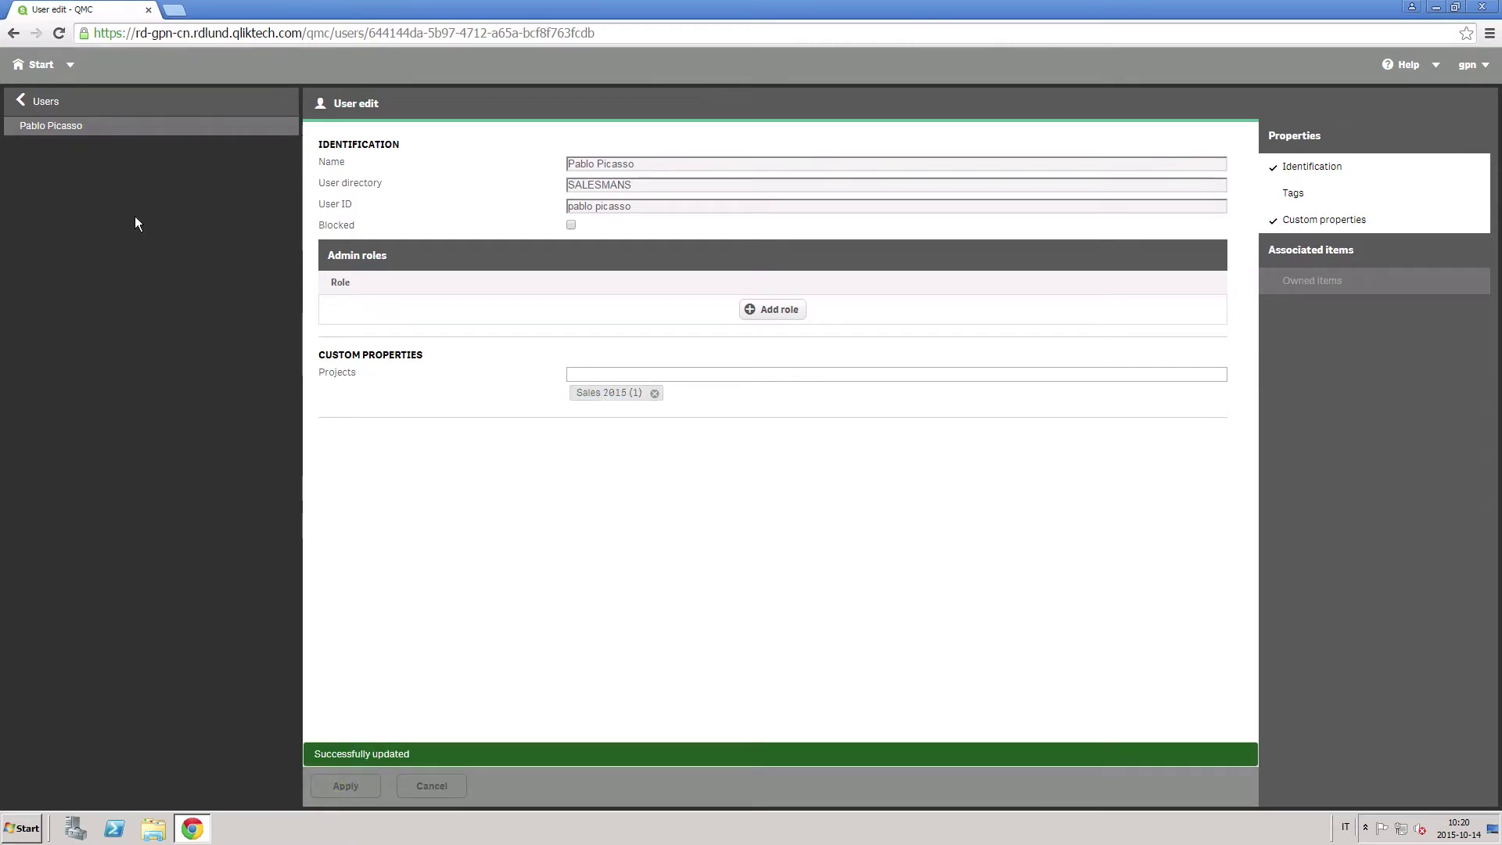
left_click(54, 102)
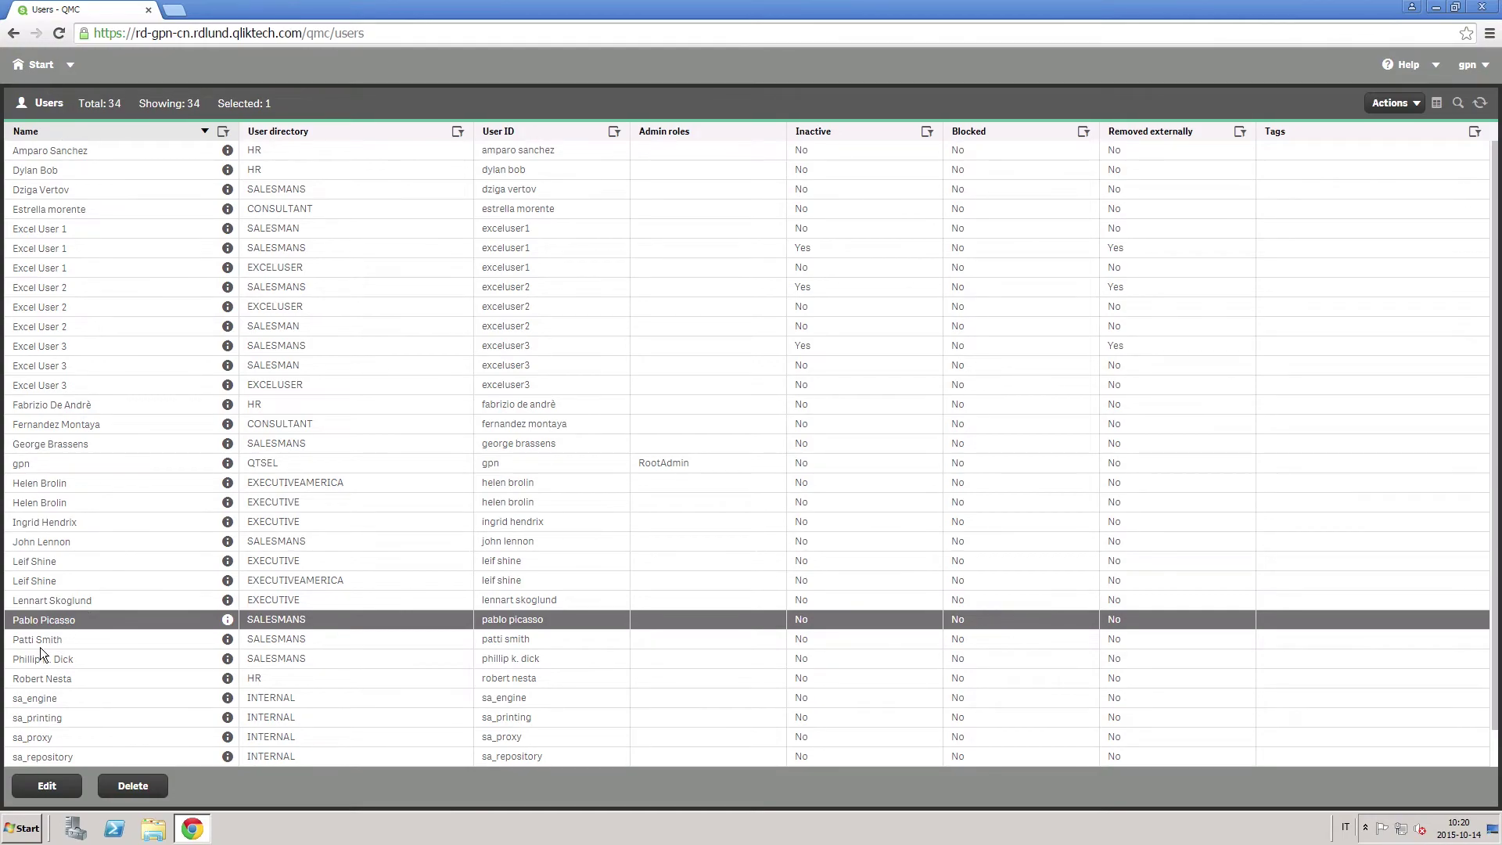
Set the second SALESMANS user's Projects value to Sales 2015 and save
double_click(40, 644)
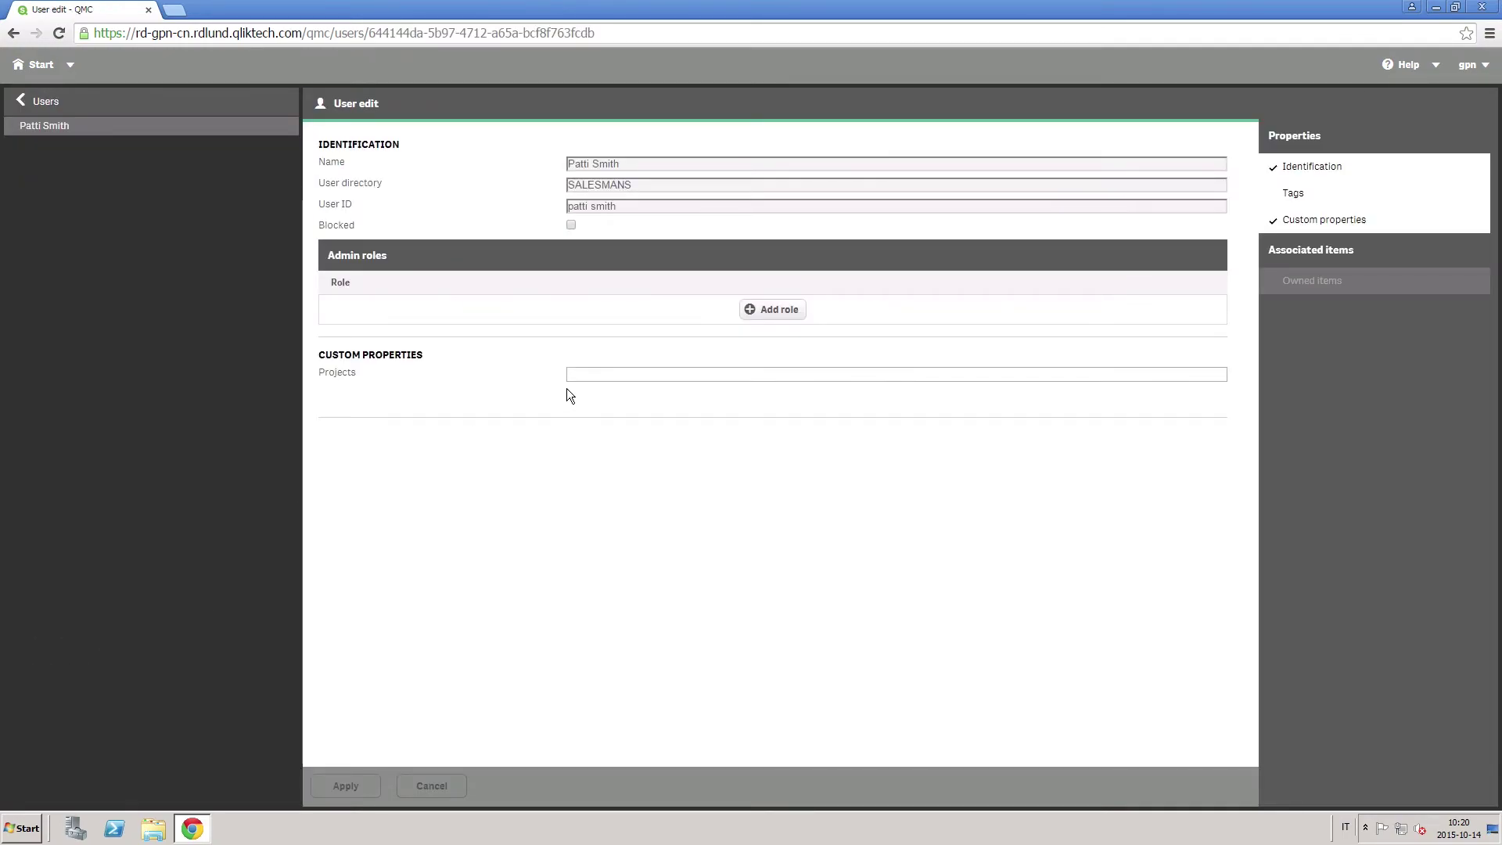
left_click(618, 375)
left_click(607, 394)
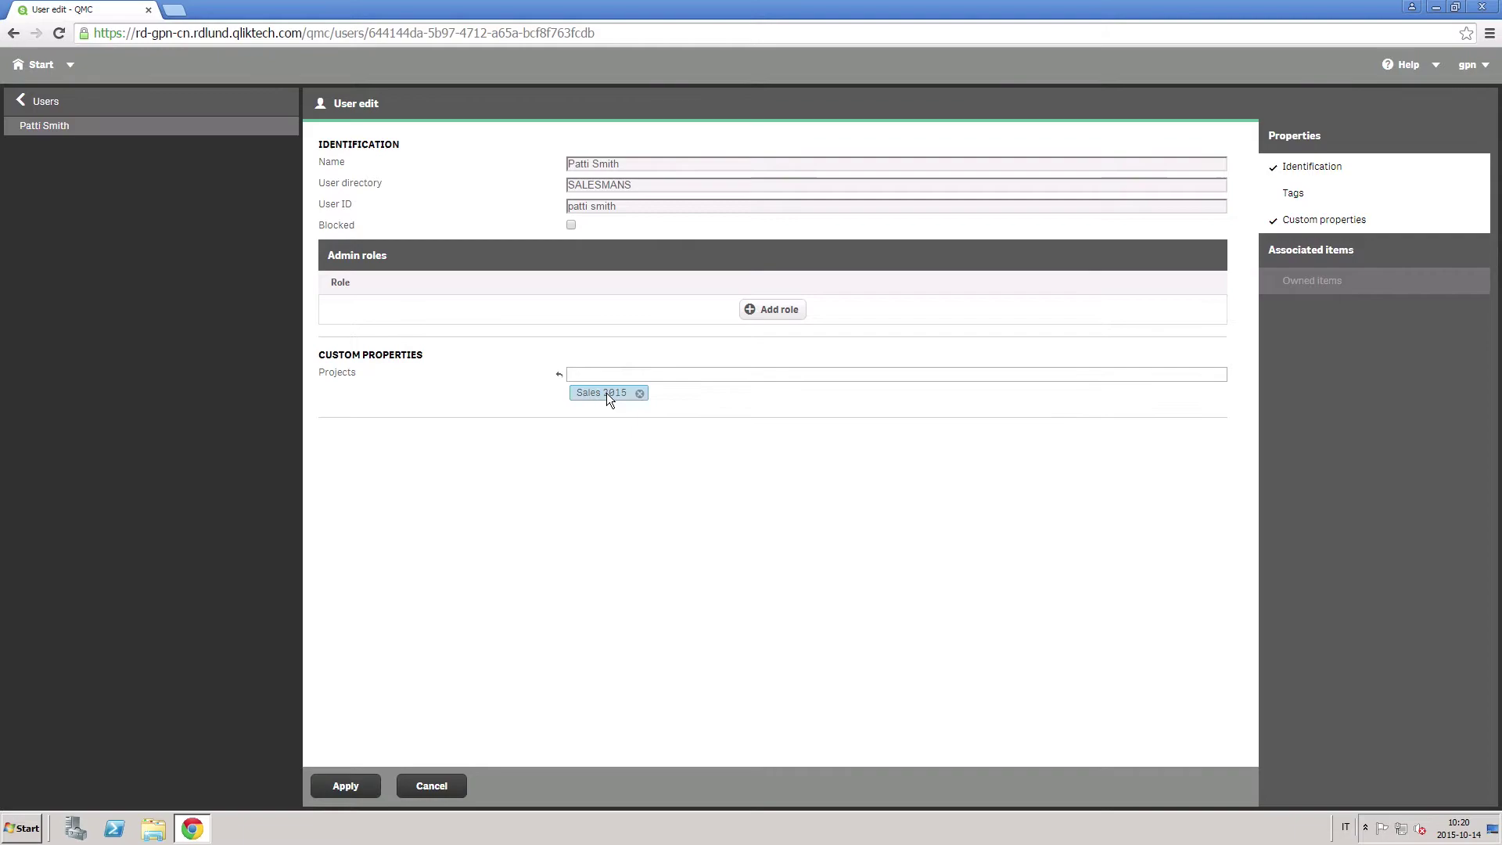
left_click(352, 783)
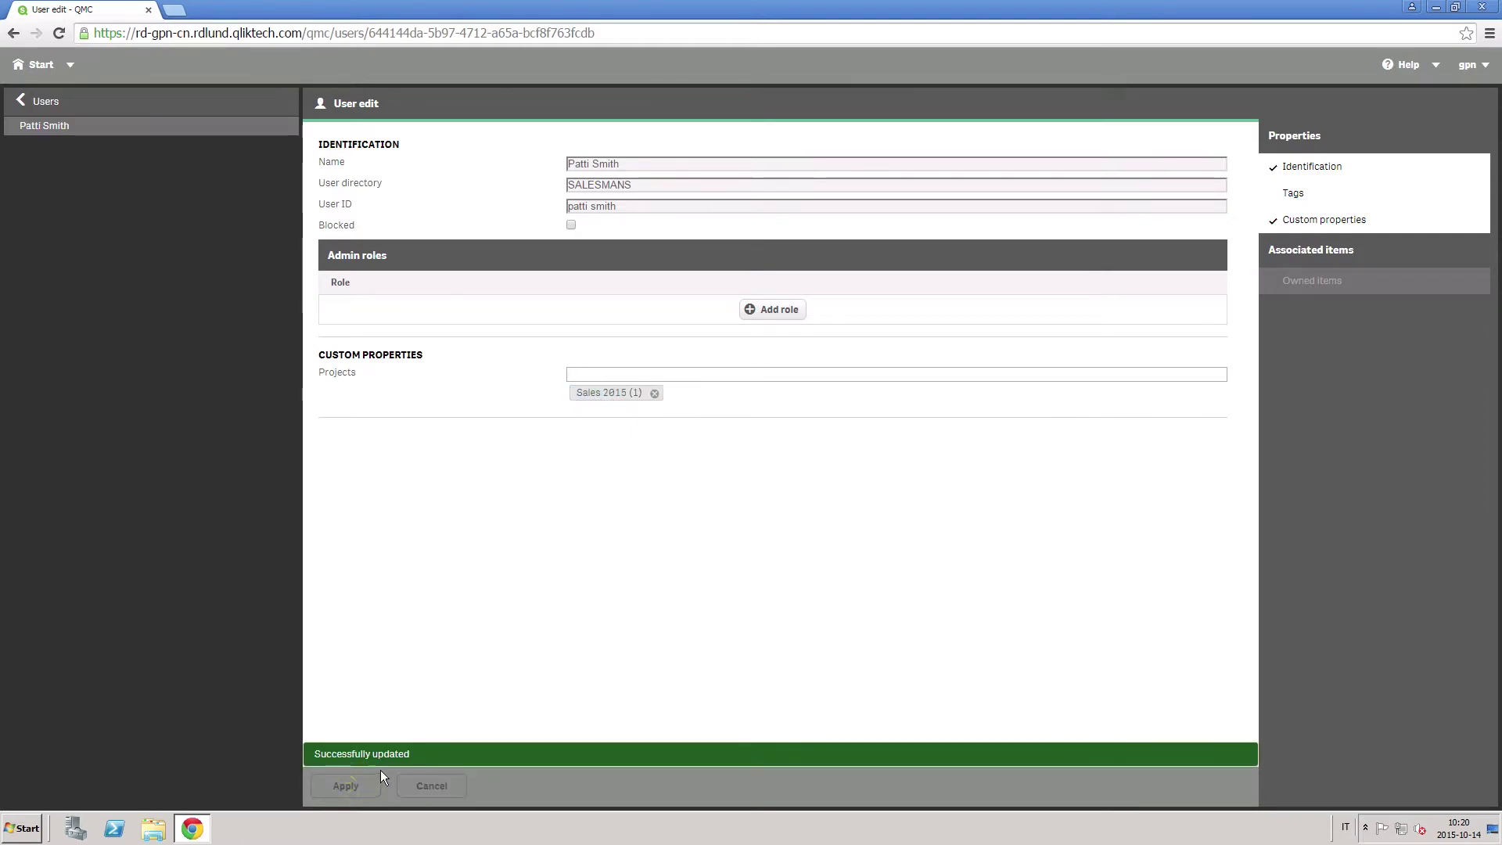
left_click(43, 106)
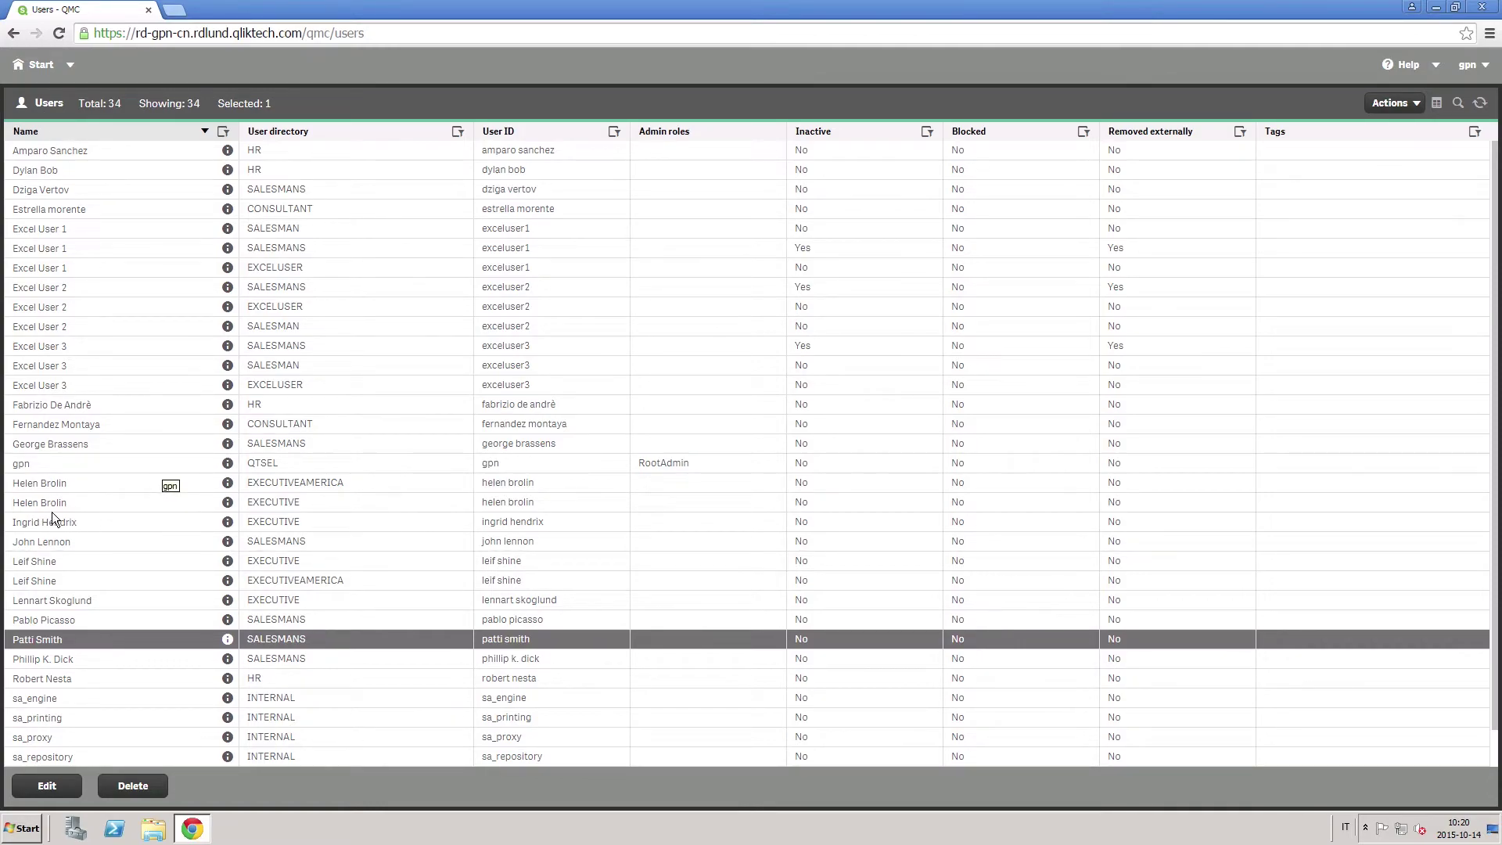
Set the EXECUTIVE directory user's Projects value to Sales 2015
left_click(31, 508)
left_click(49, 784)
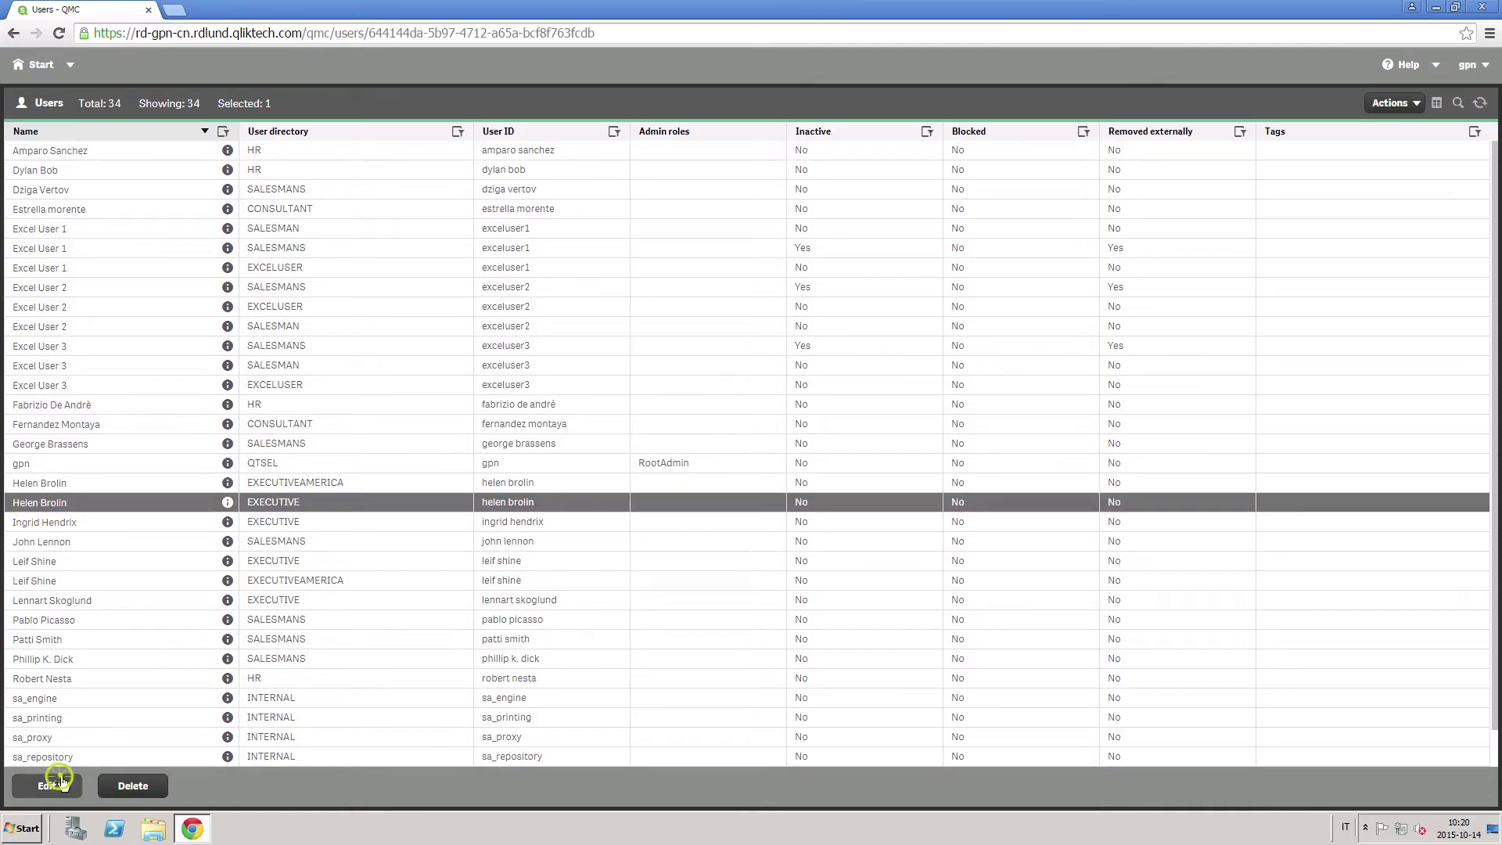
left_click(585, 384)
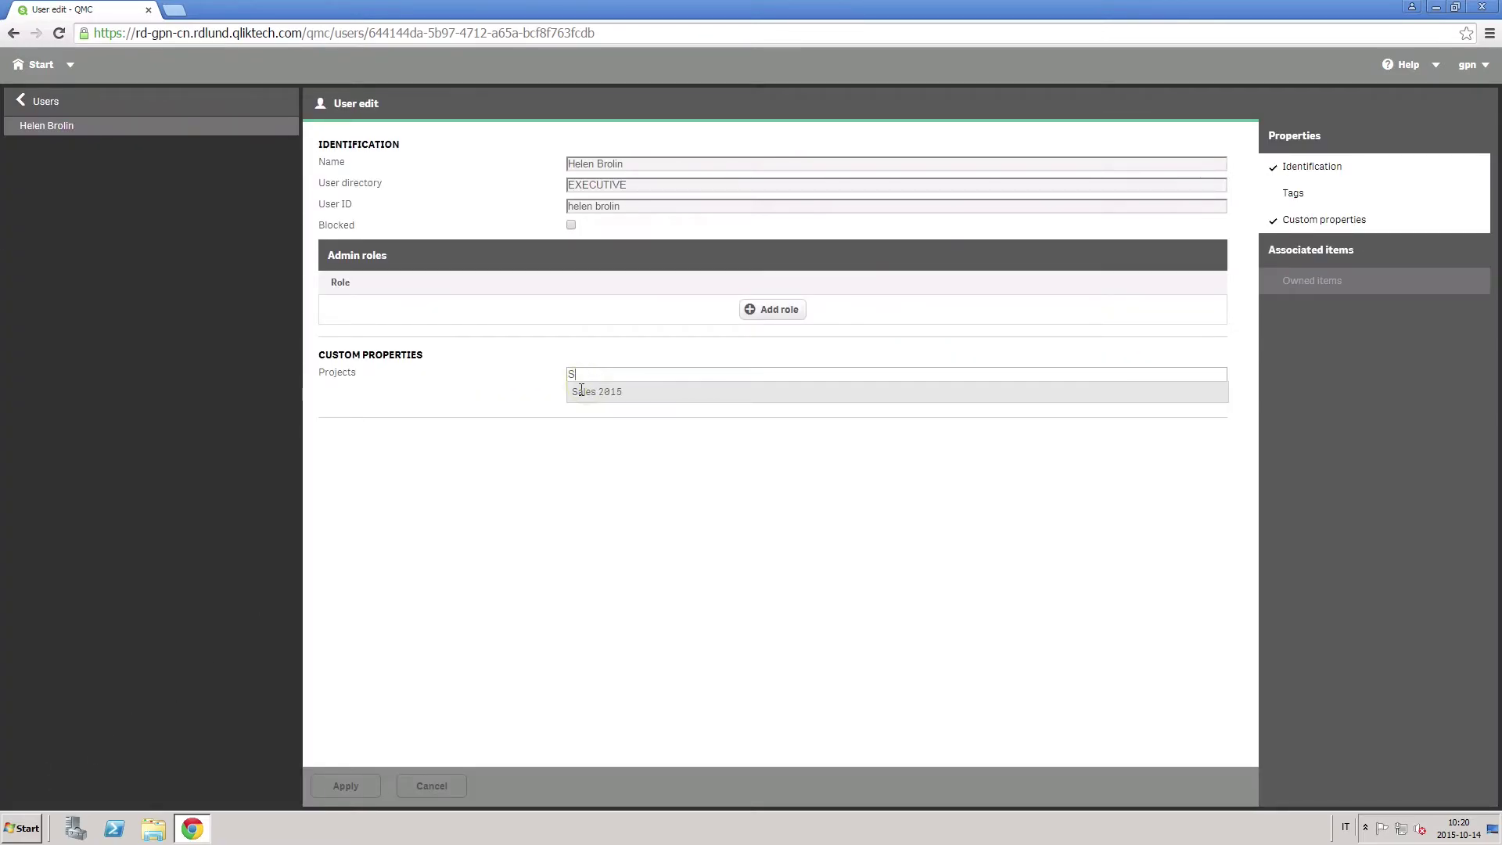
left_click(346, 785)
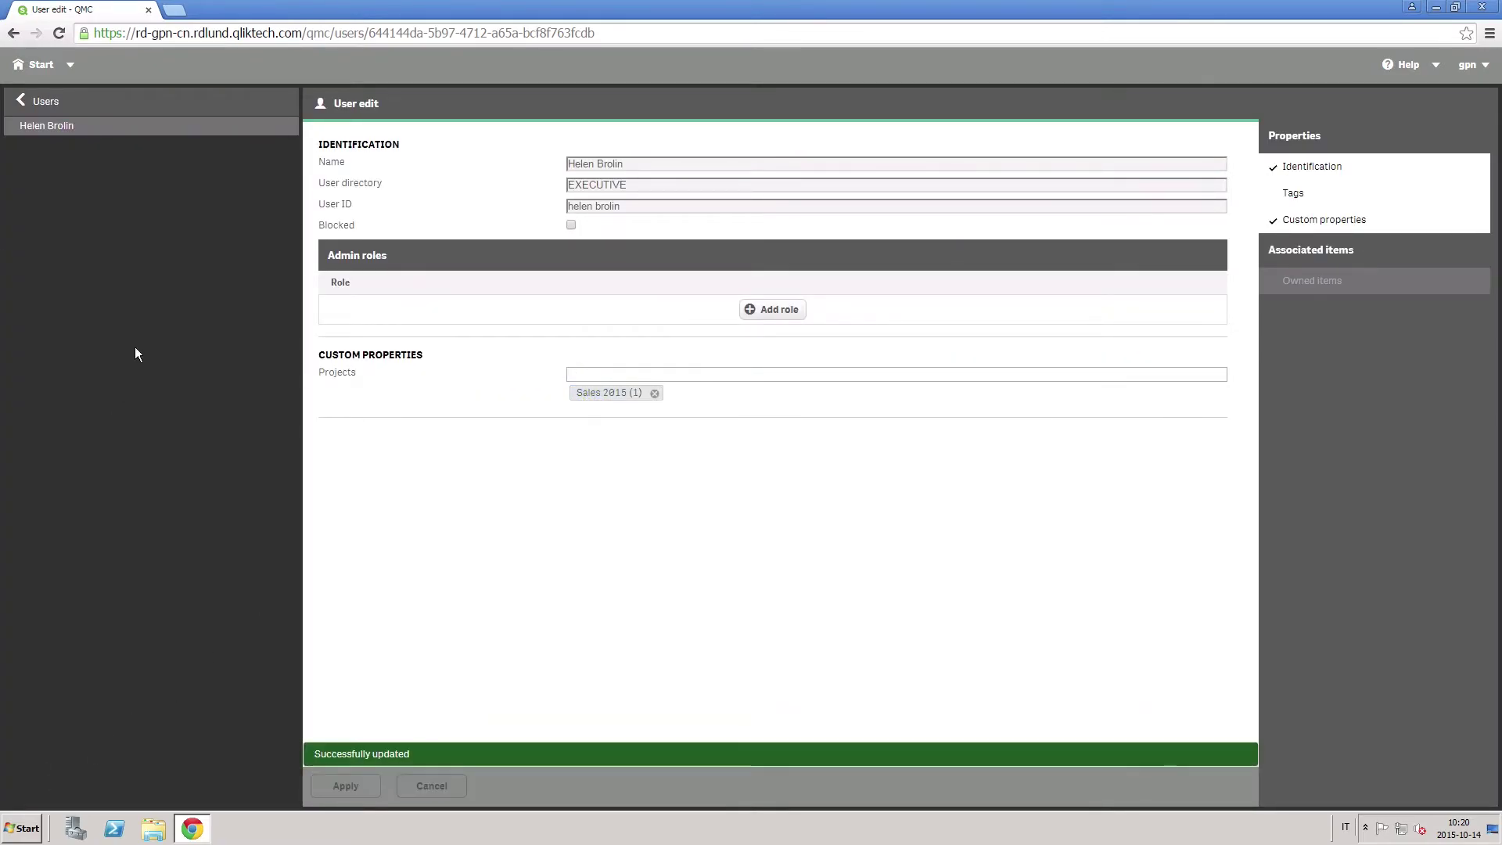
left_click(52, 101)
Start creating a new security rule from the QMC Security rules list
left_click(40, 66)
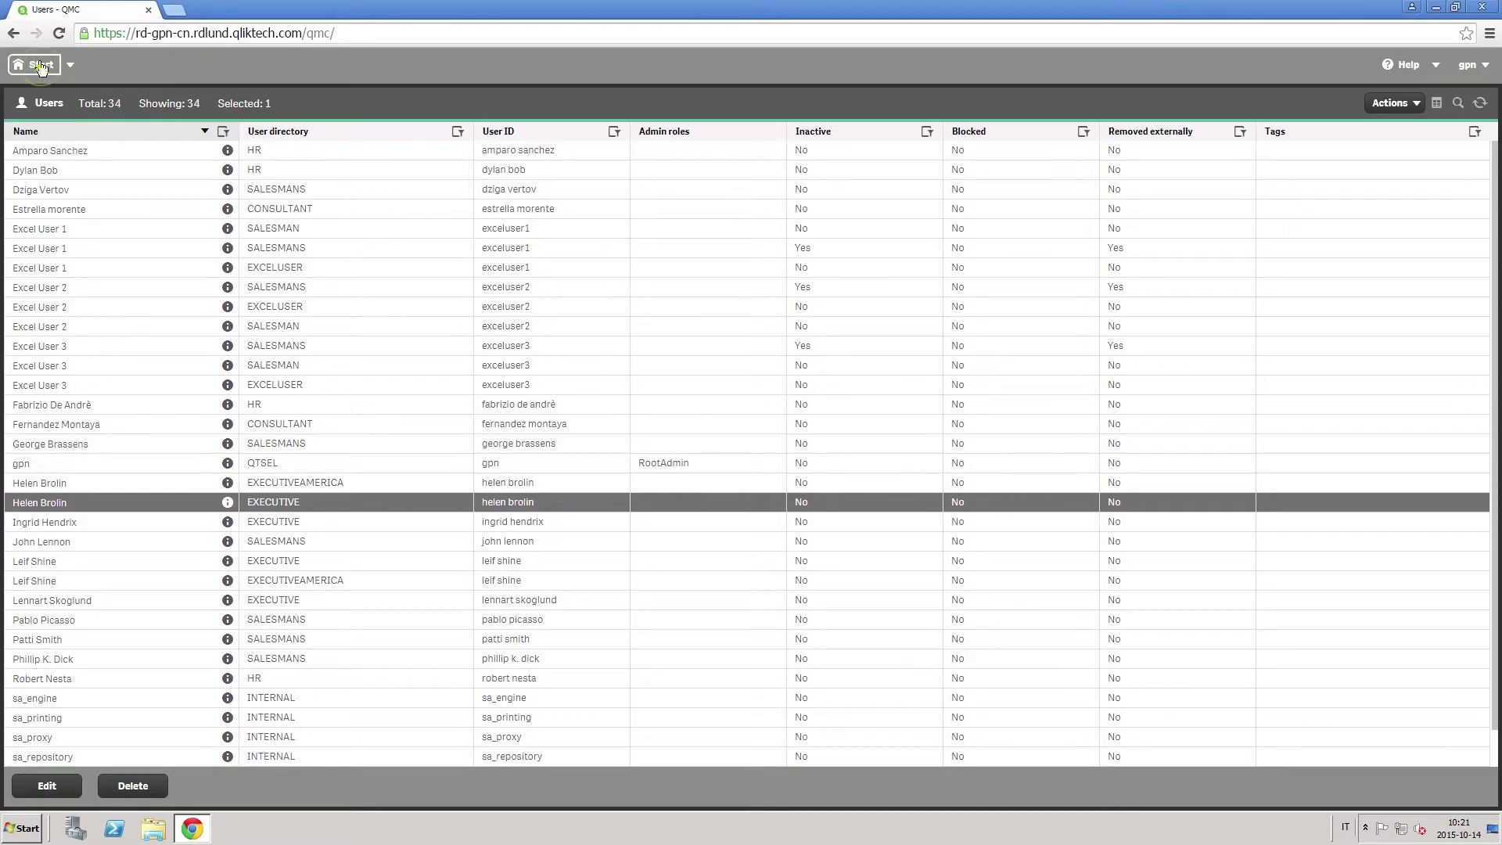
left_click(58, 316)
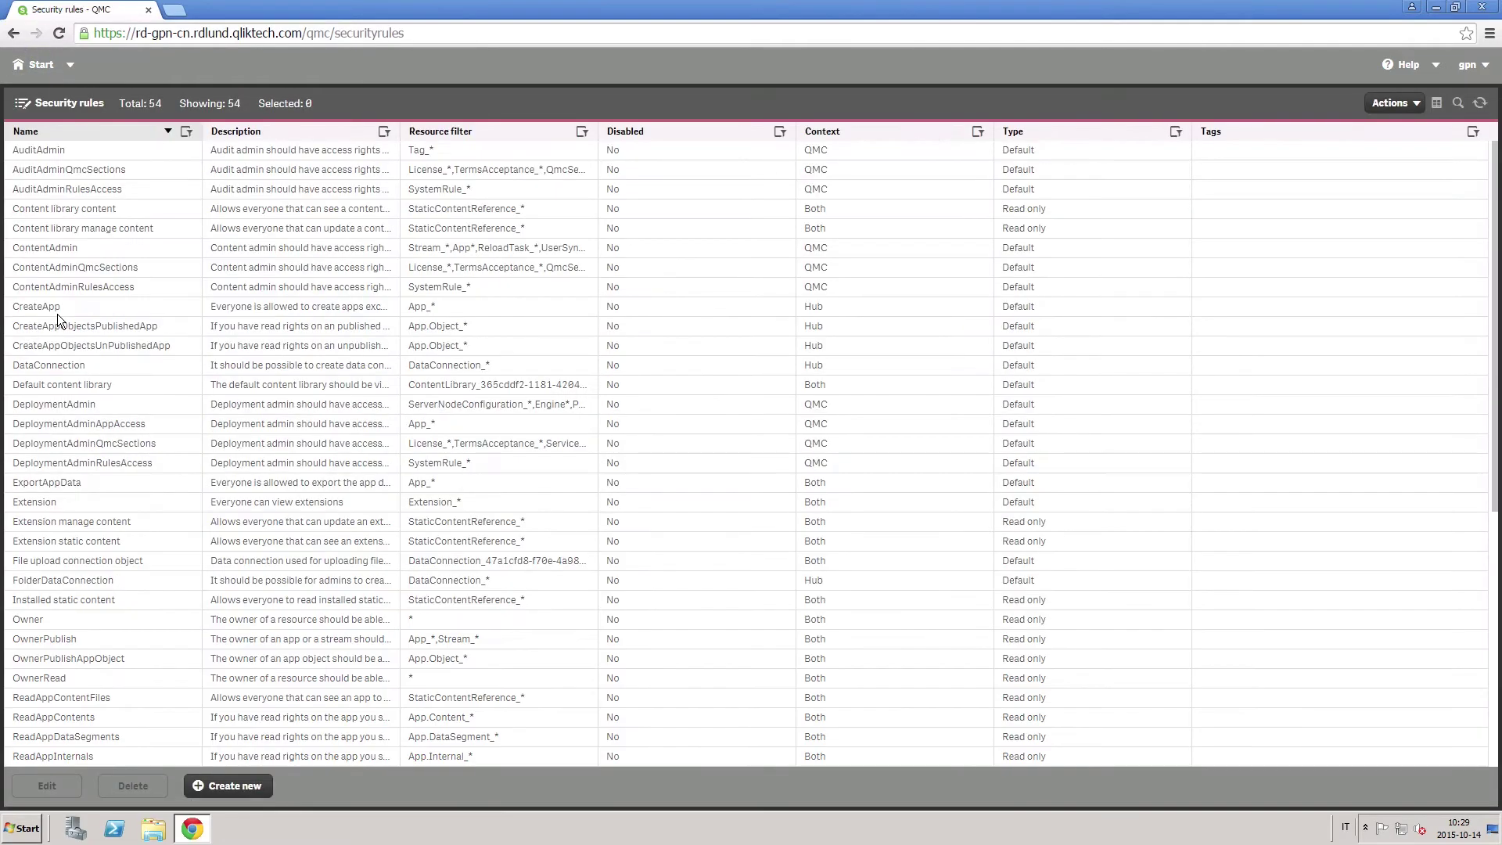
left_click(211, 789)
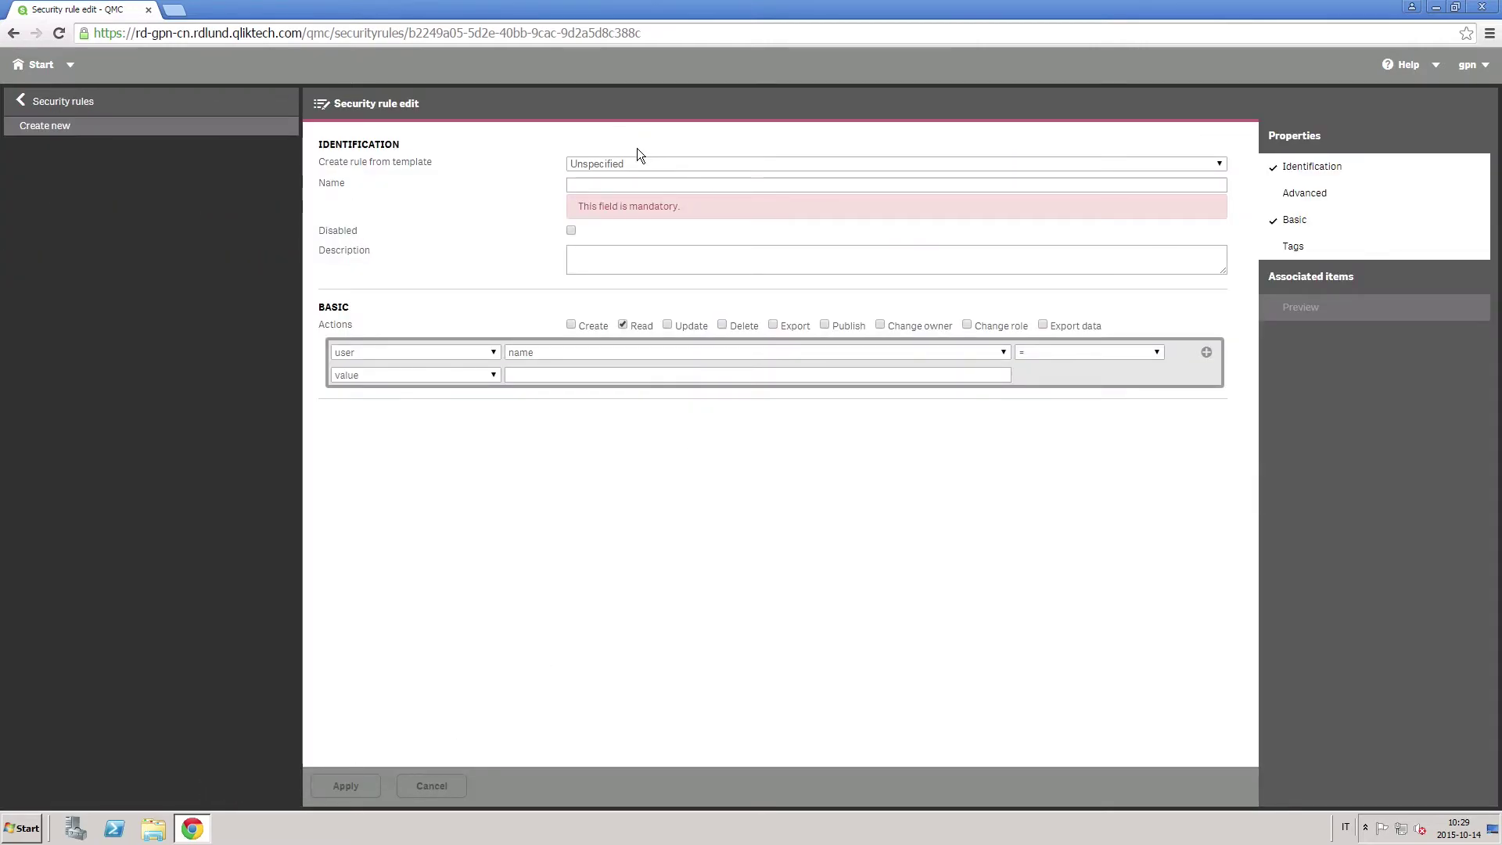
Base the new rule on the Stream access template and name it Dynamic Project Access
left_click(602, 161)
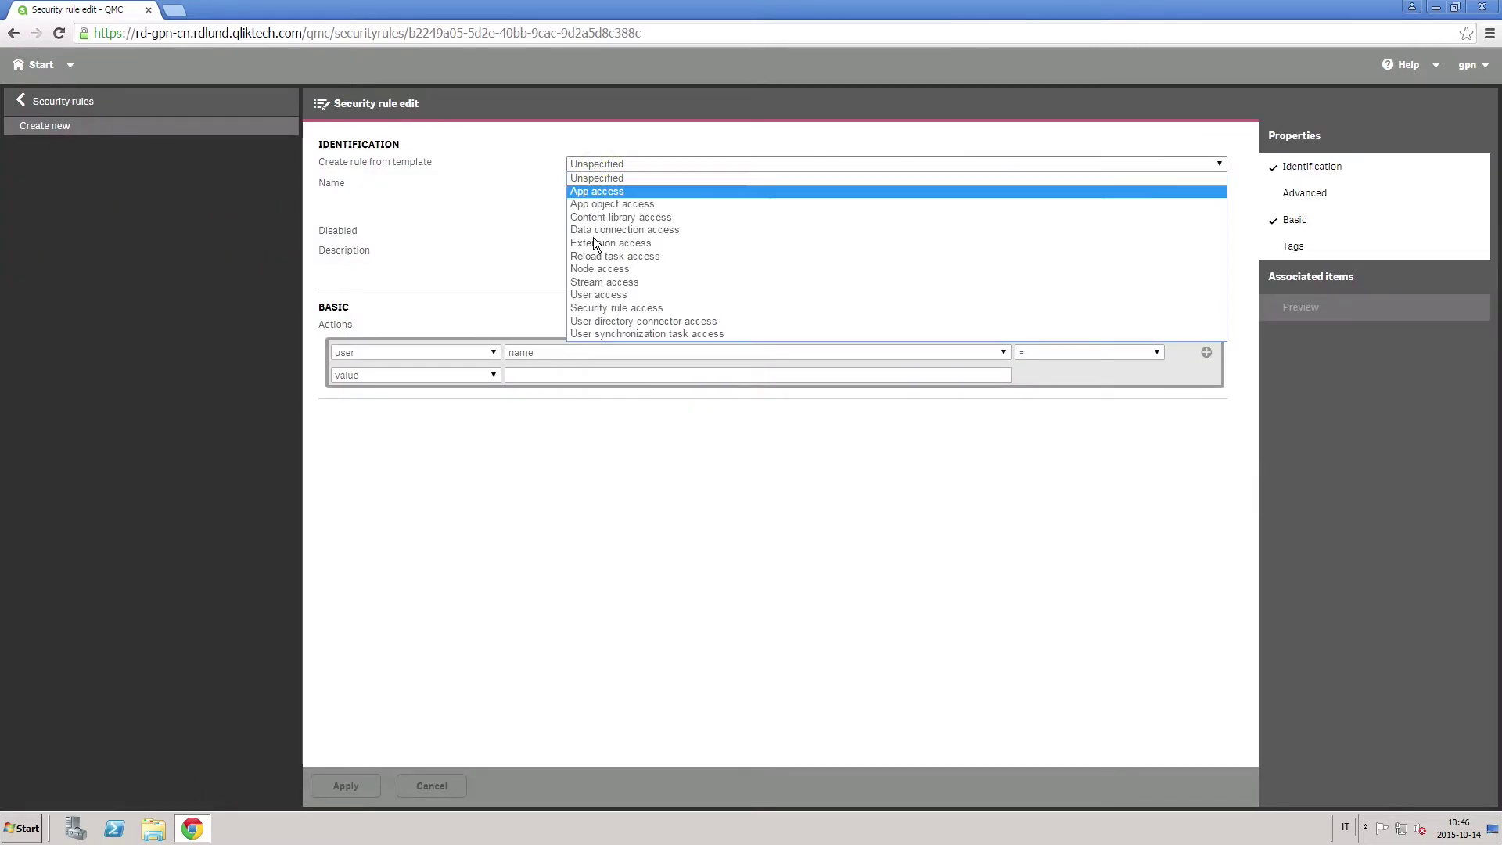
left_click(587, 281)
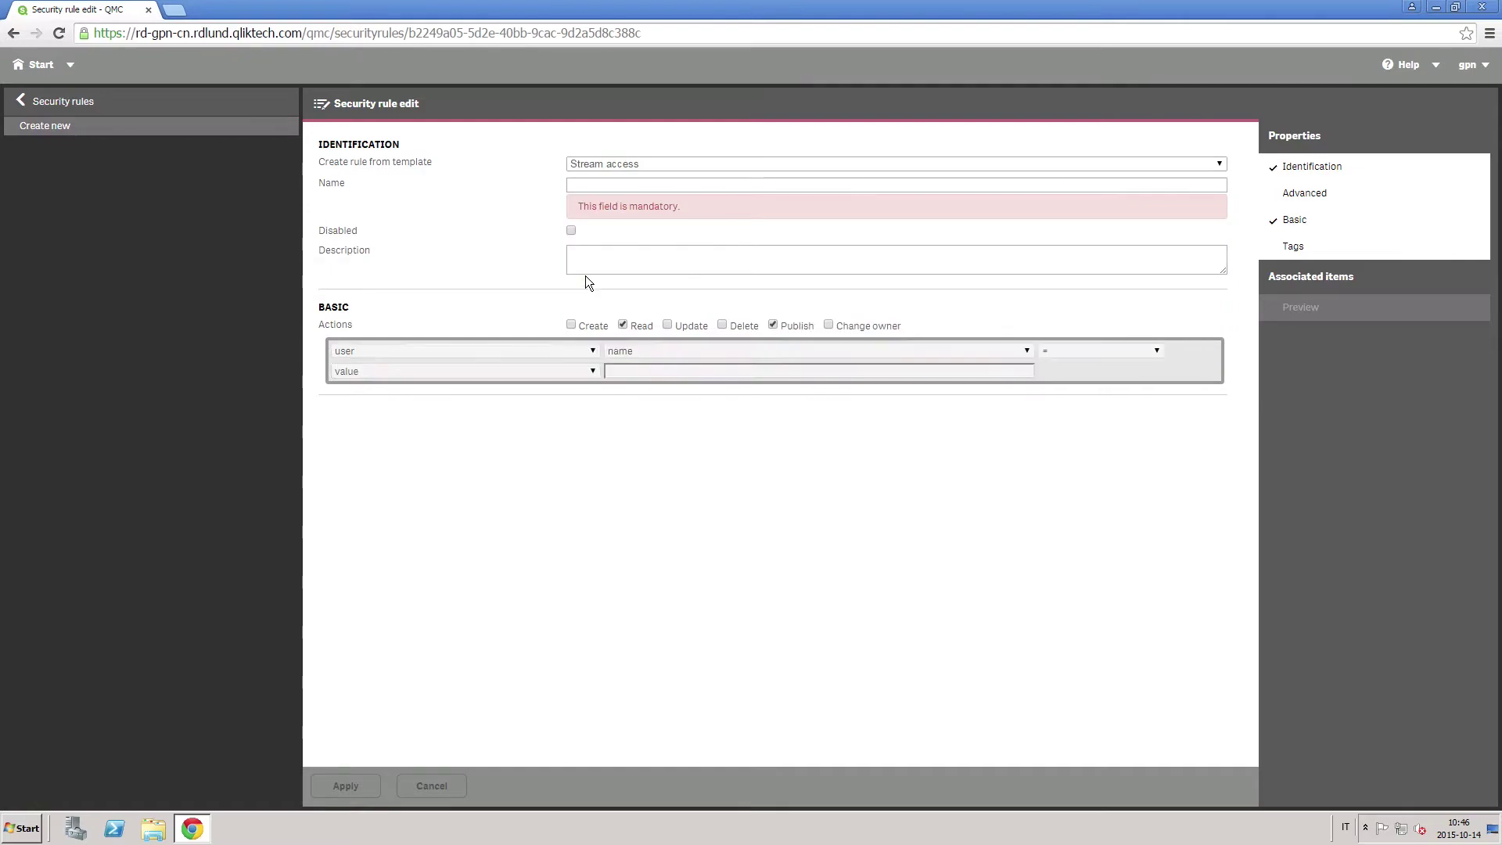
left_click(602, 185)
type("Dynamic")
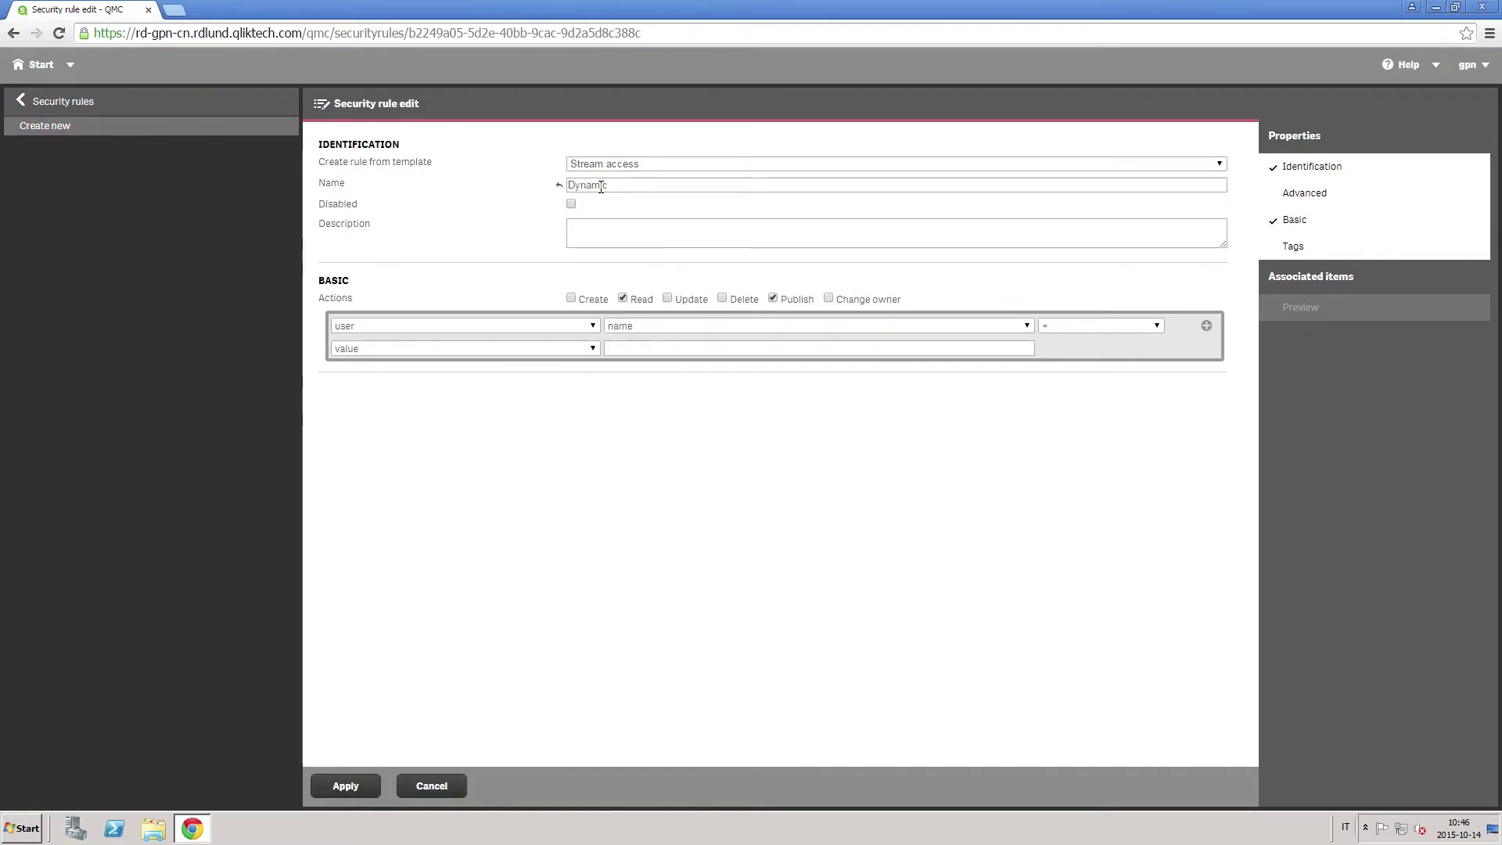
type(" Project Access")
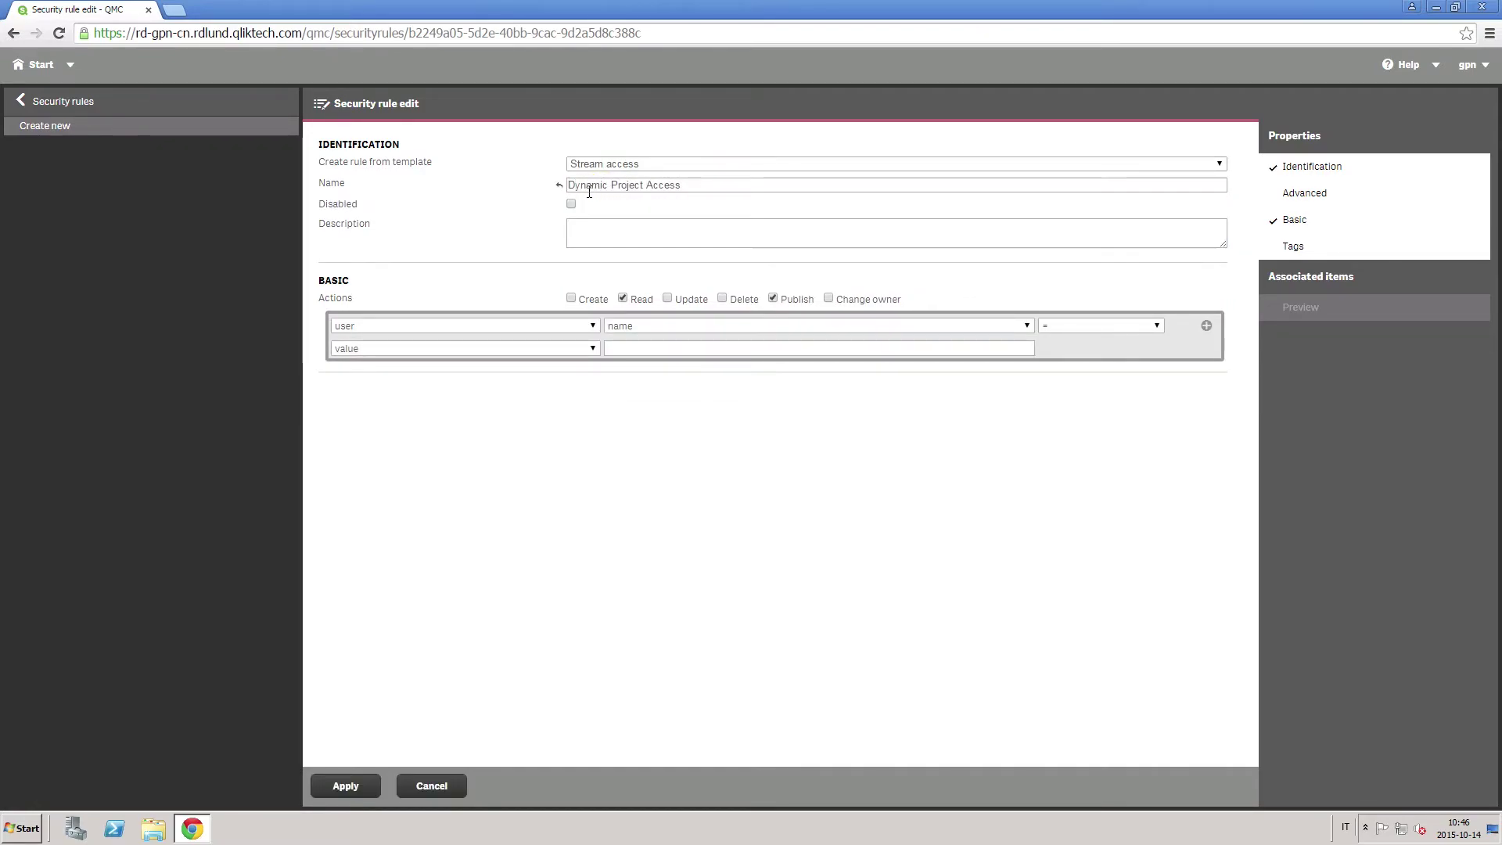
Mark the rule Disabled and allow Read and Update, removing Publish
left_click(571, 204)
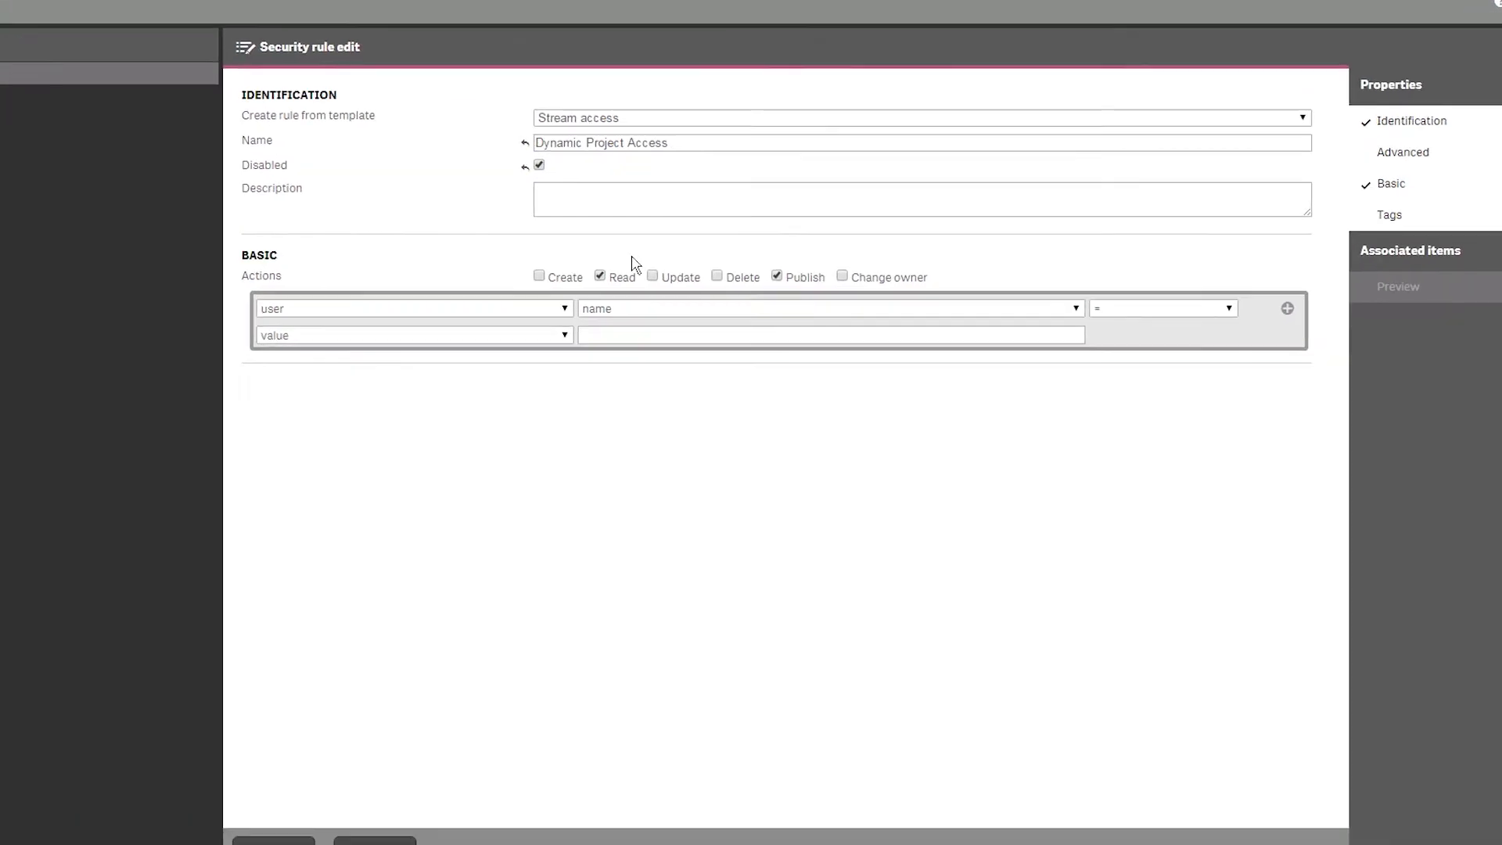
left_click(628, 240)
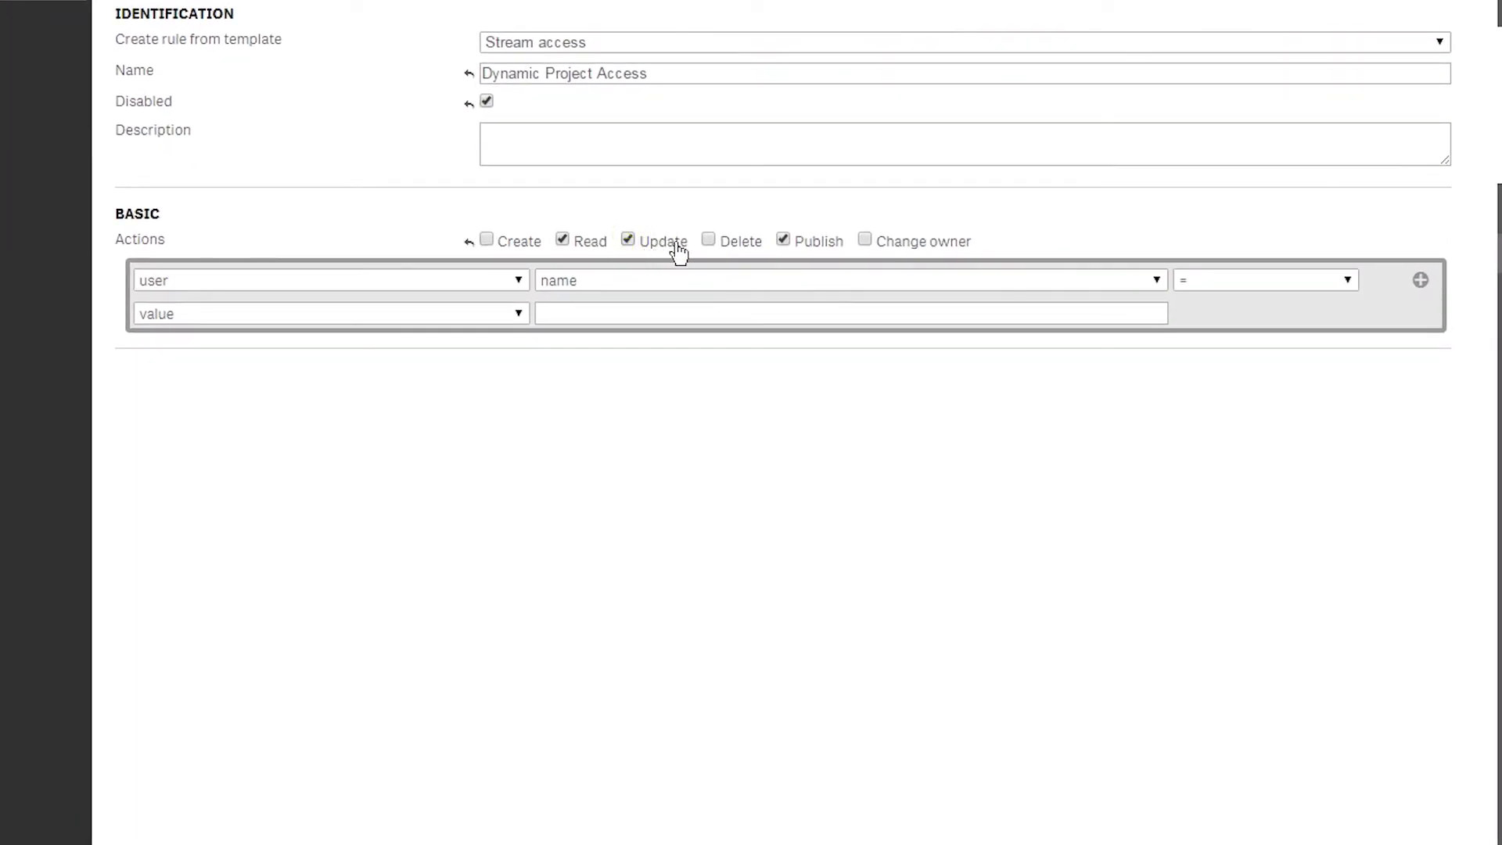
left_click(784, 240)
left_click(444, 286)
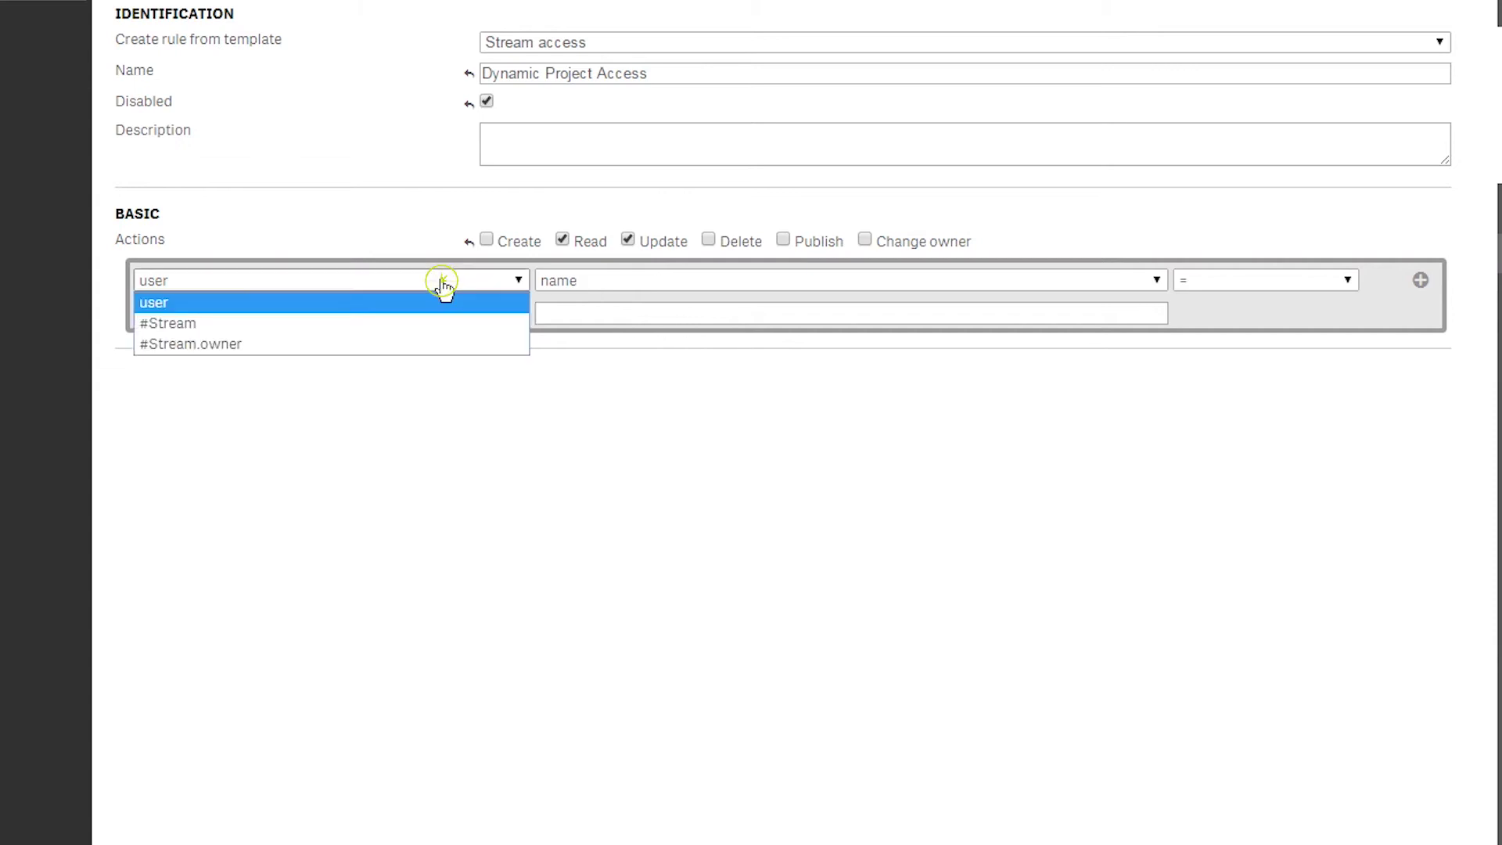
left_click(396, 324)
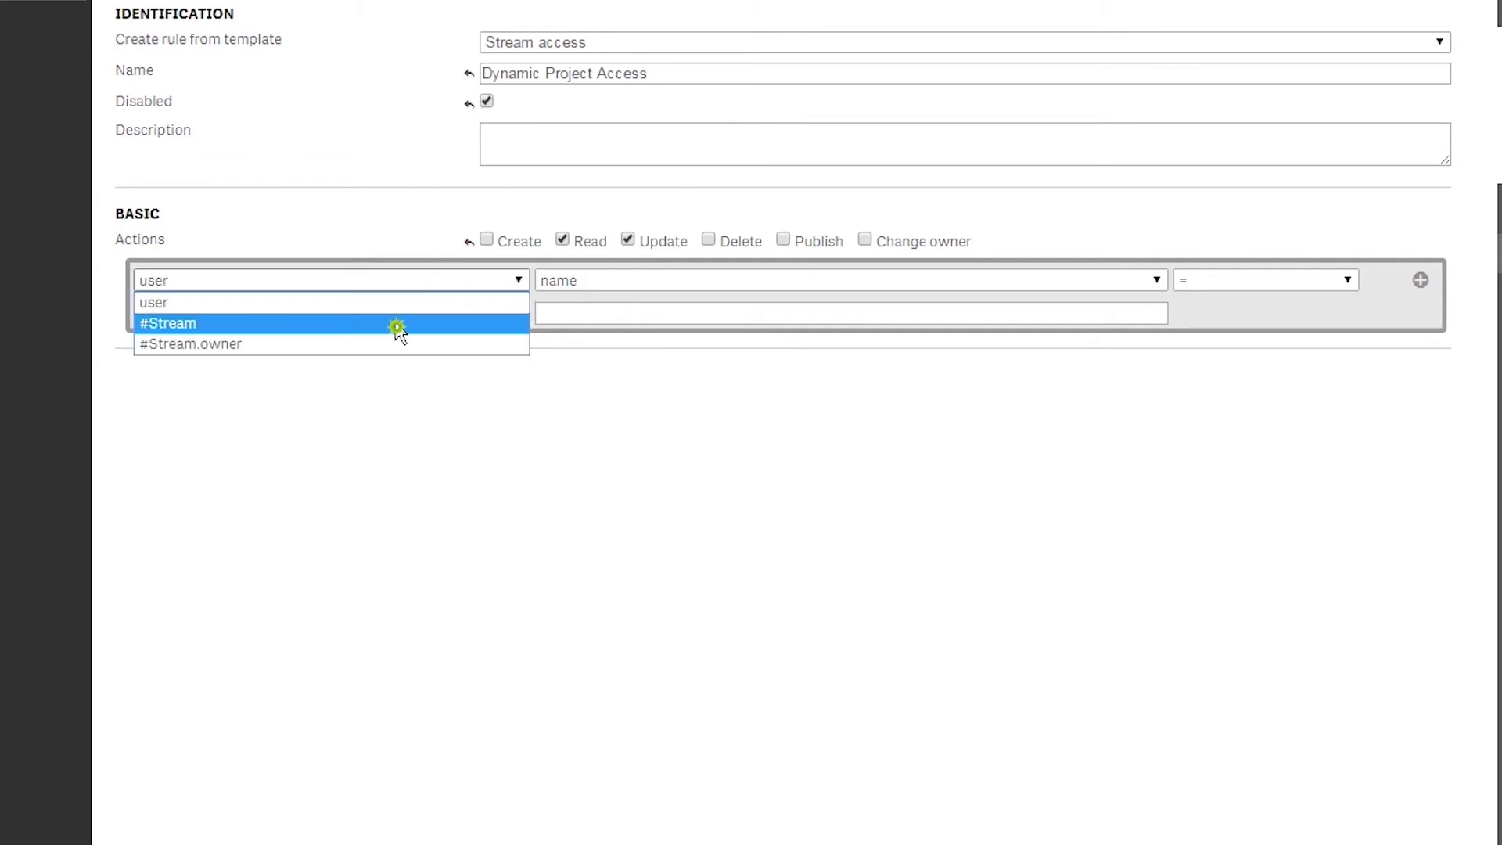
left_click(606, 283)
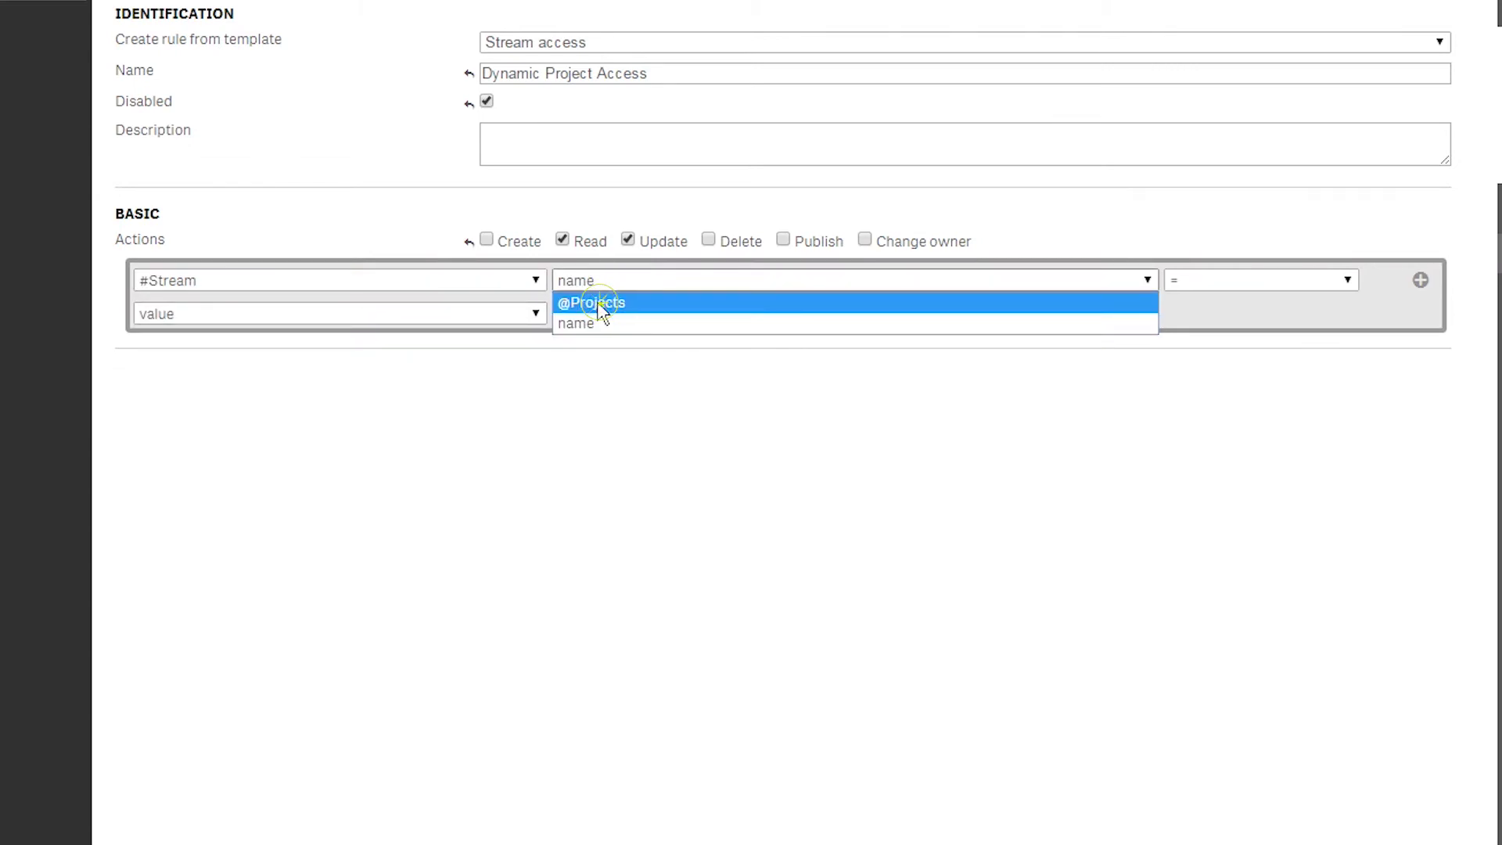
left_click(599, 303)
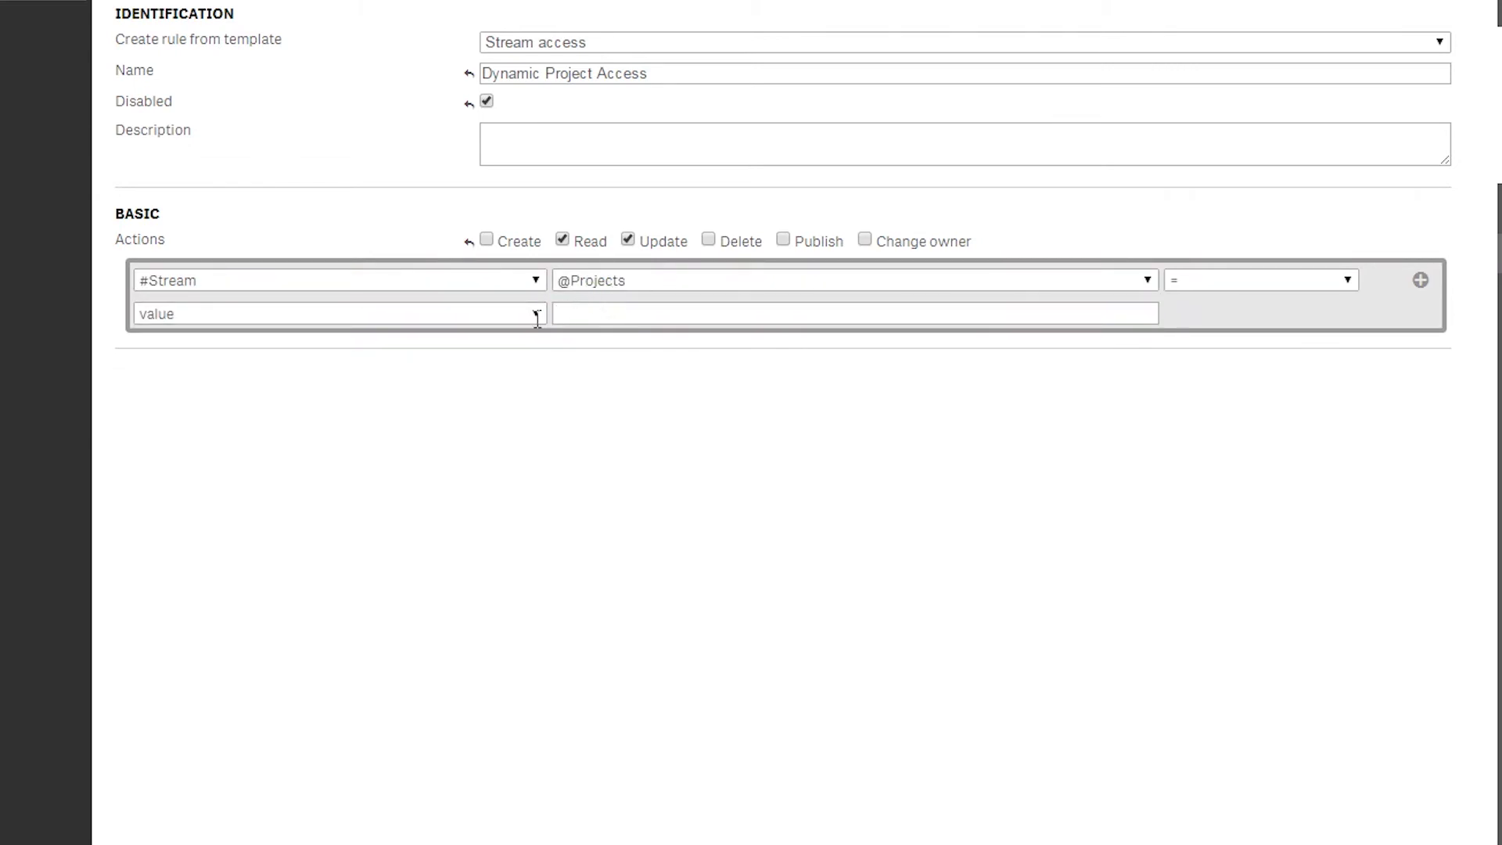
left_click(583, 319)
type("Sale")
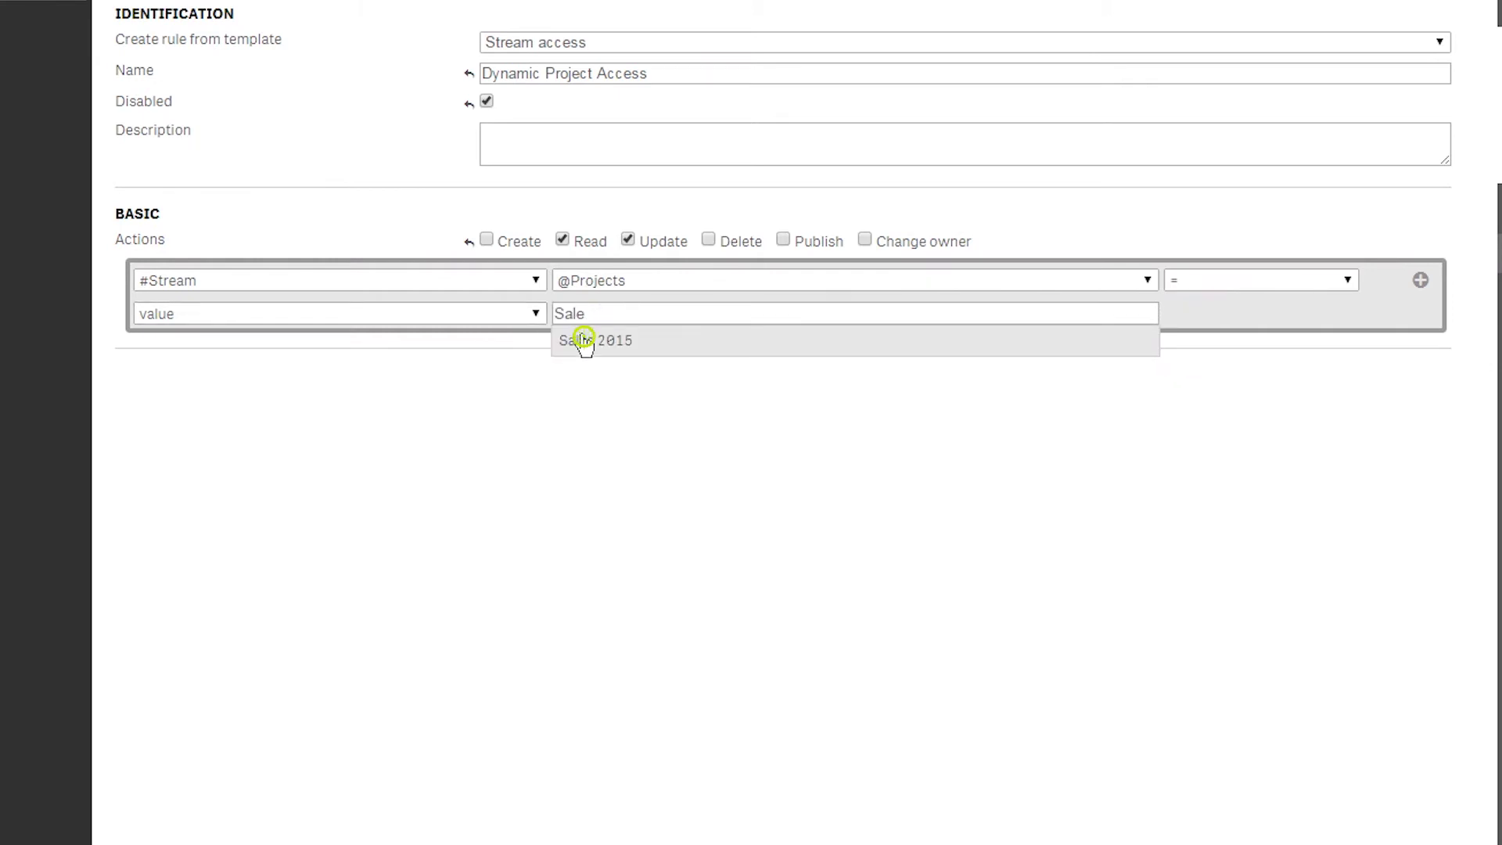
left_click(584, 339)
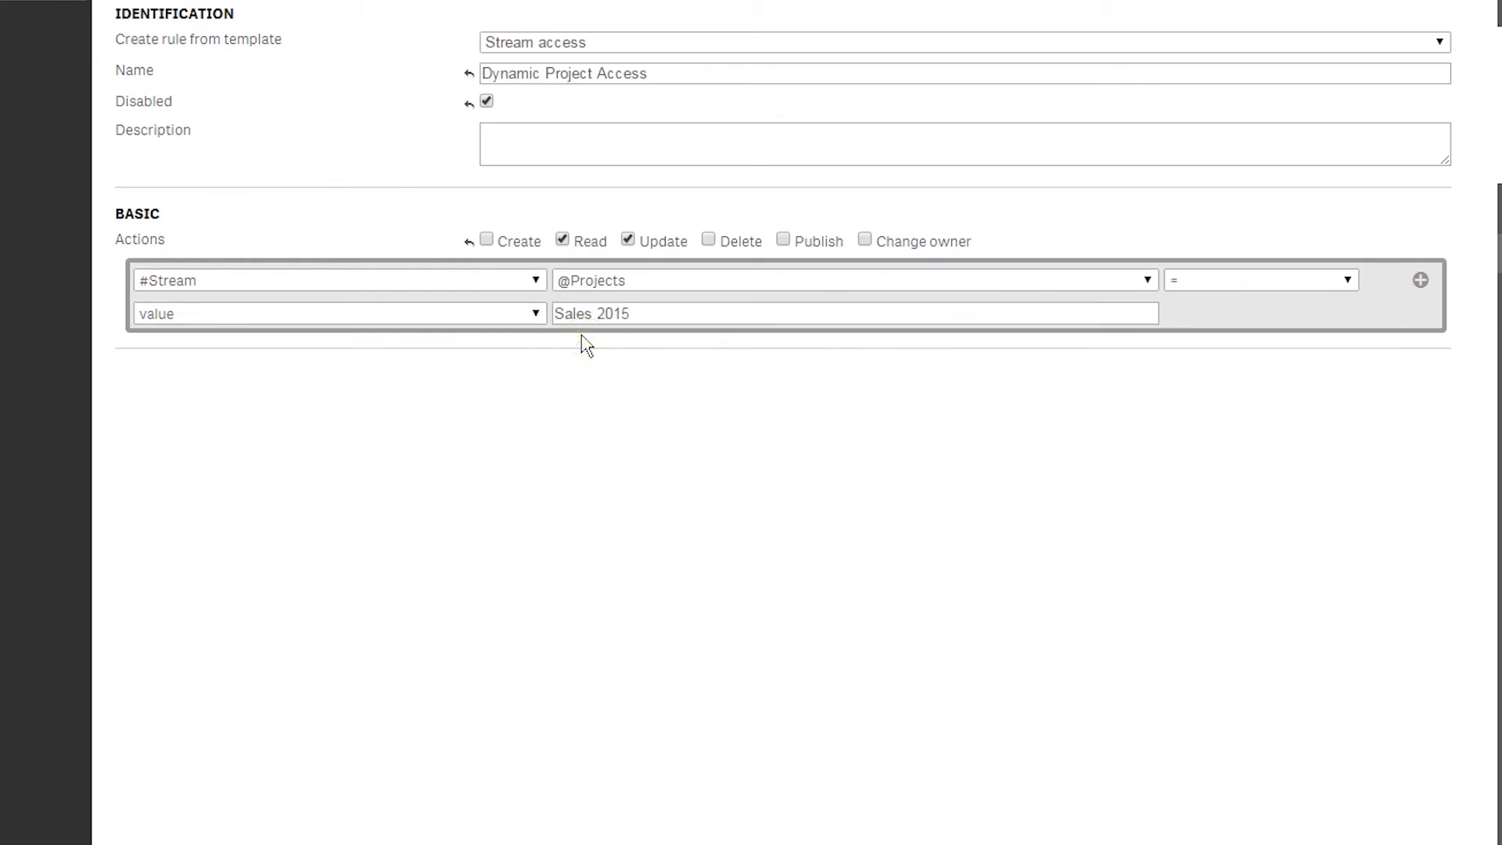
left_click(1421, 281)
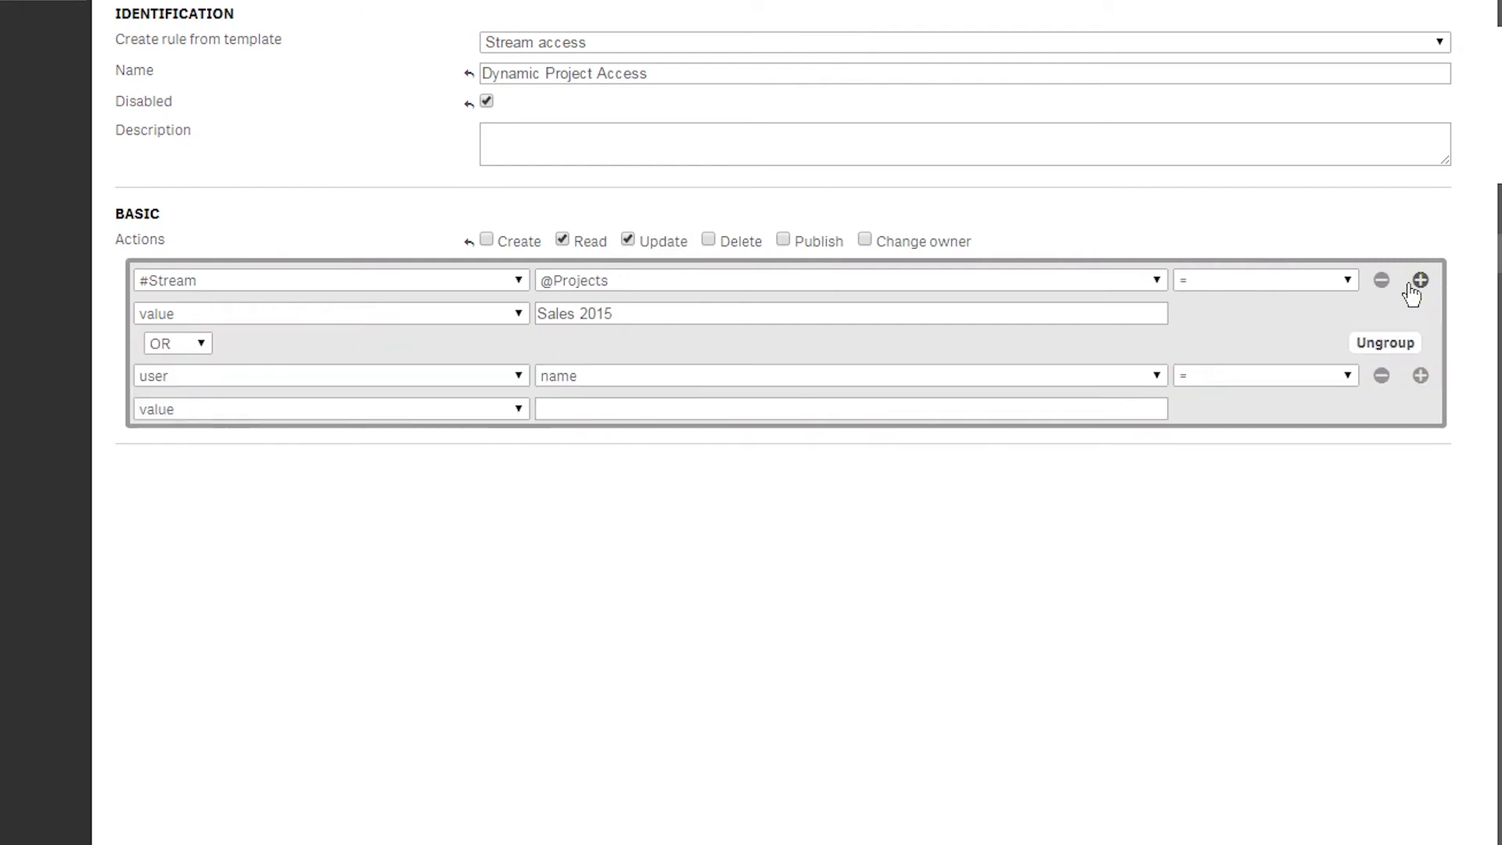
left_click(150, 345)
left_click(178, 361)
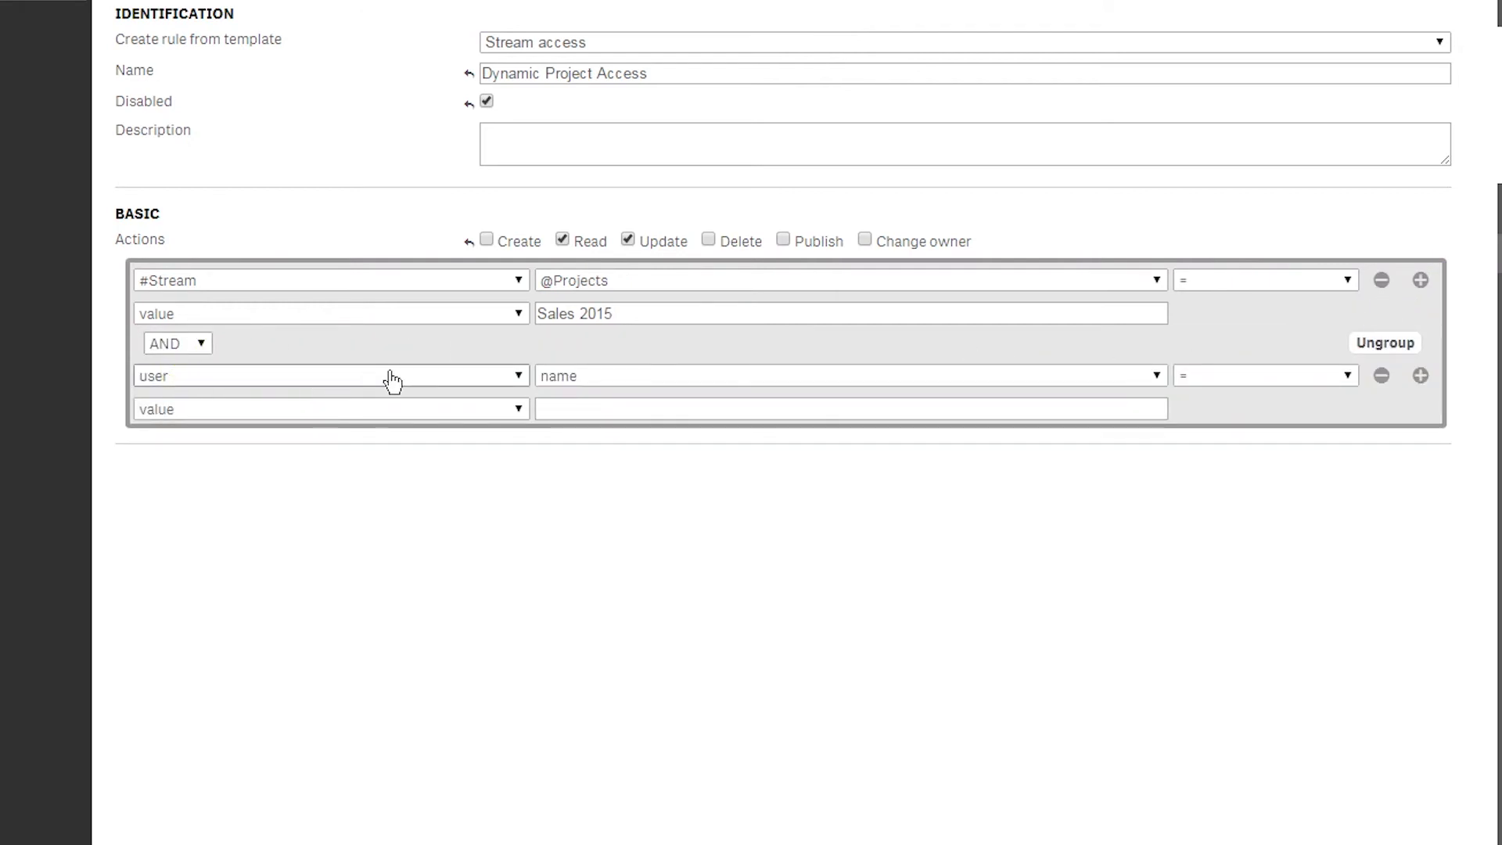
left_click(583, 378)
left_click(587, 396)
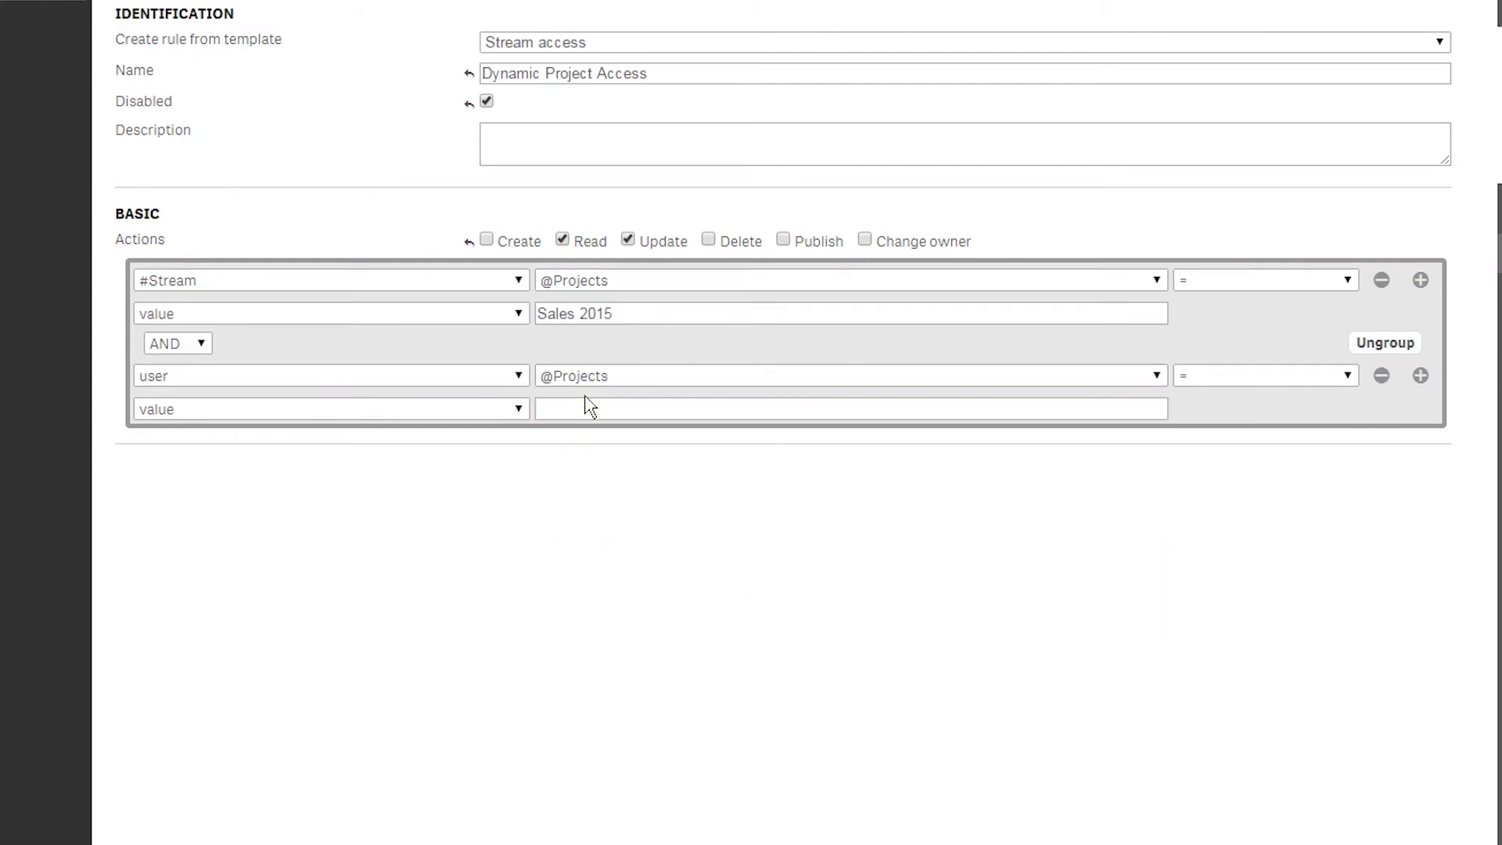
left_click(579, 410)
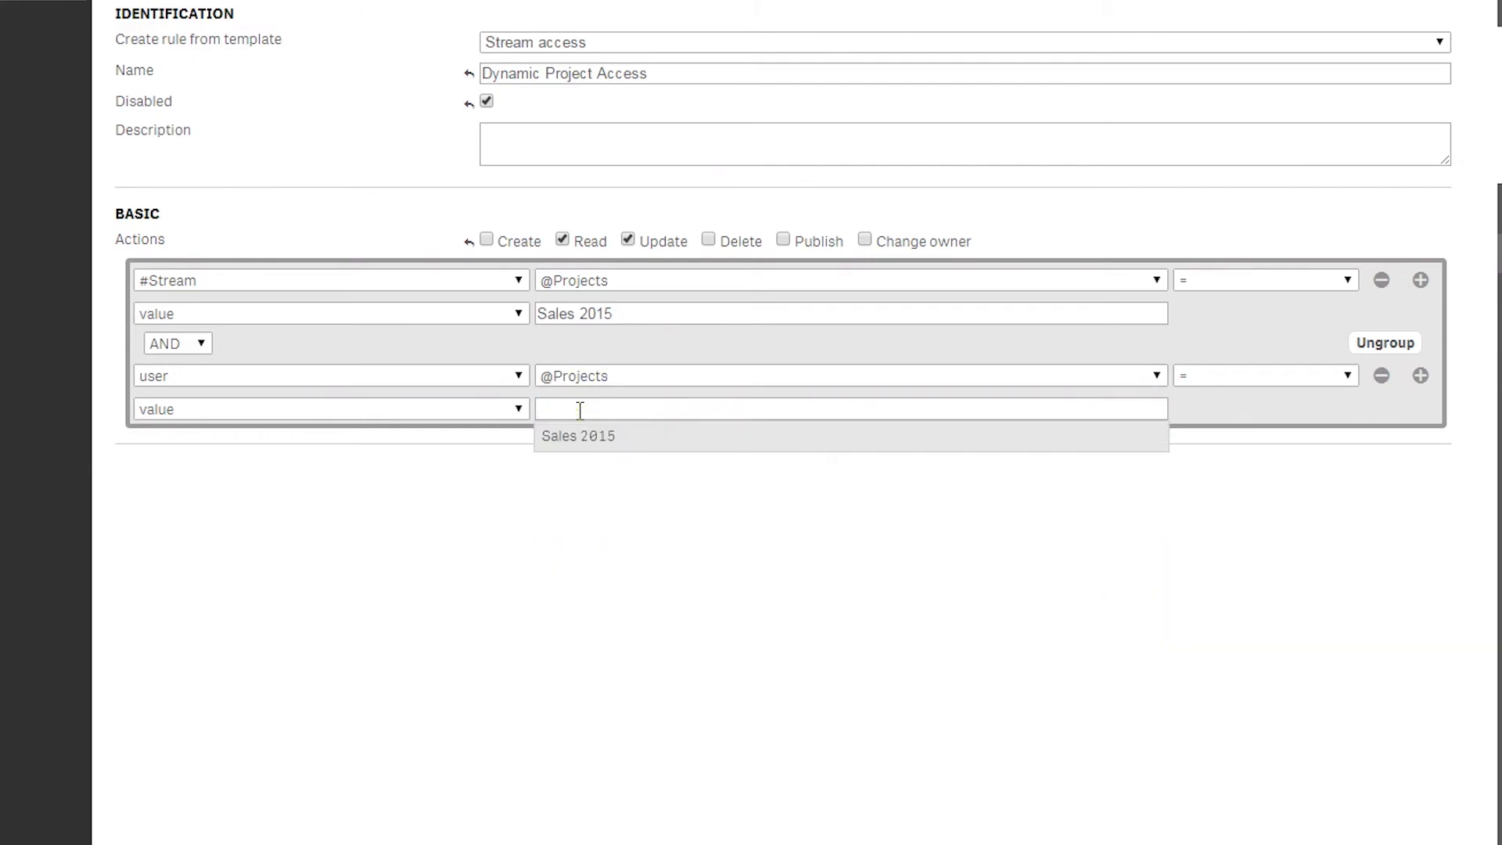
type("Sales")
left_click(578, 436)
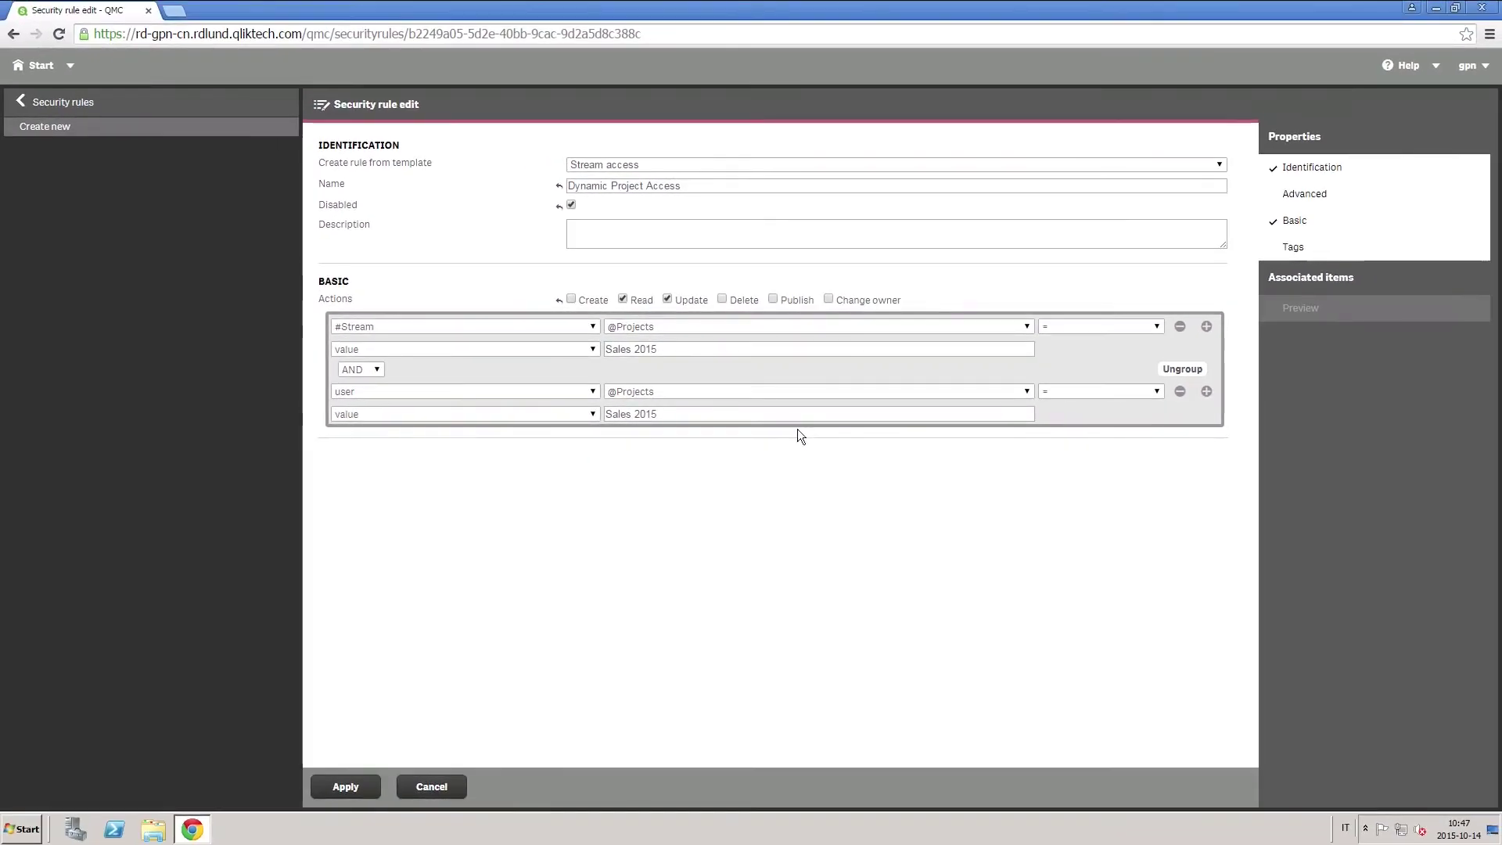
Preview the user-to-stream access grid, then return to the rule's advanced condition text
left_click(1312, 309)
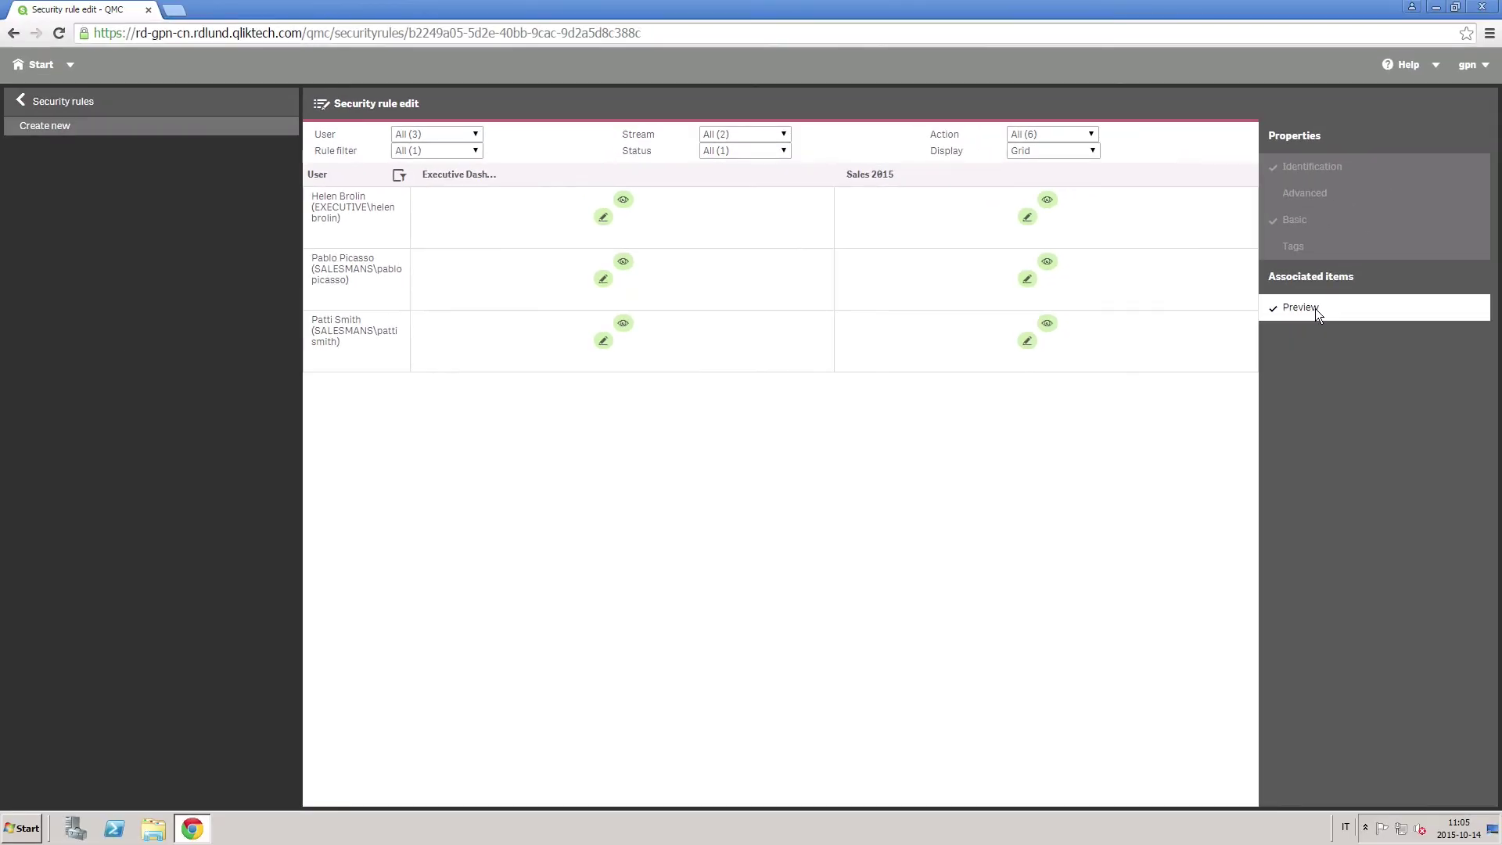
left_click(1313, 196)
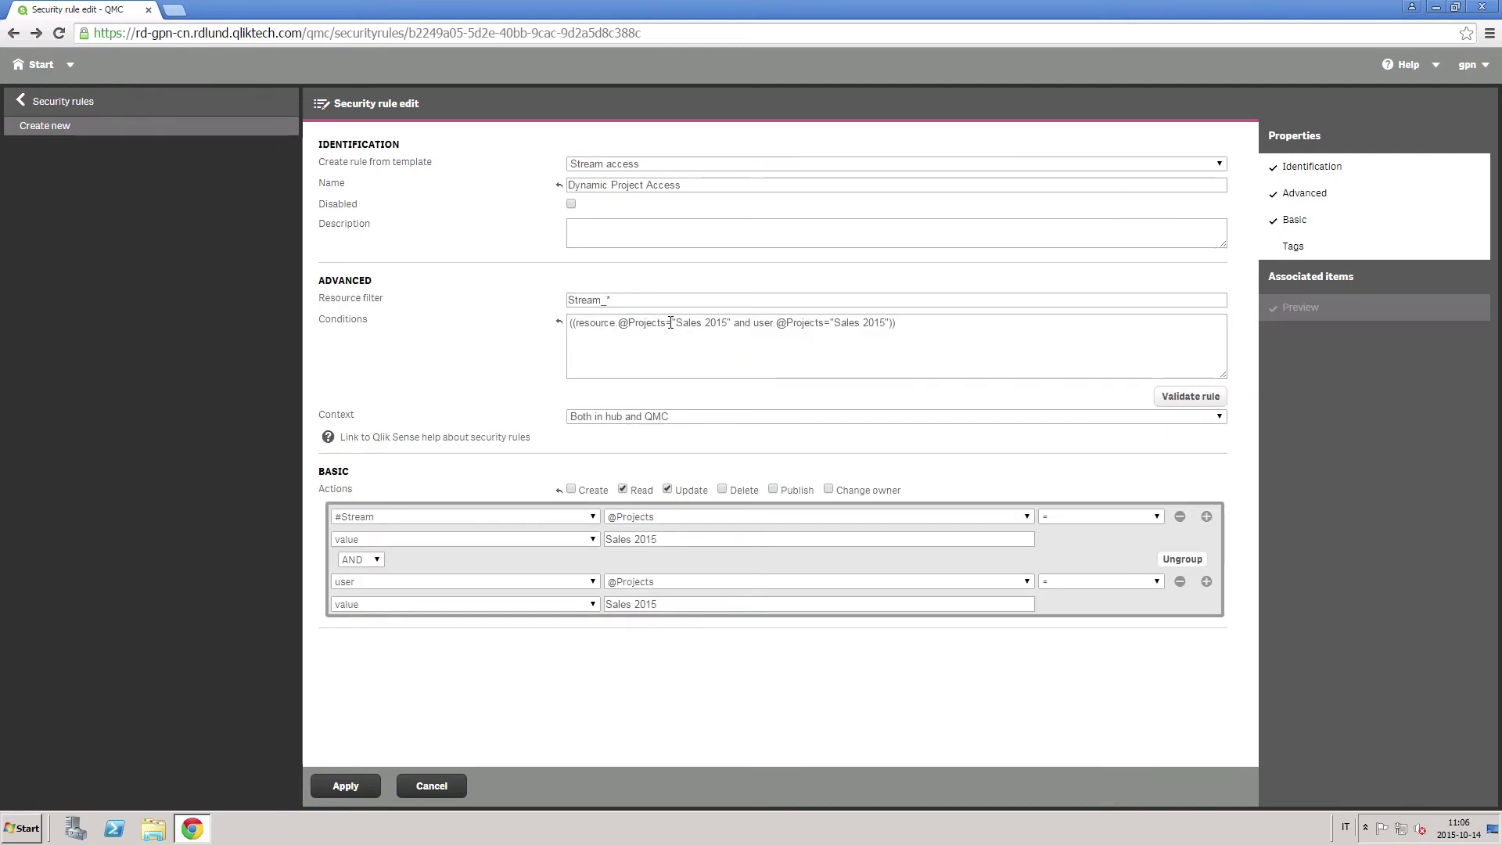
left_click_drag(670, 323, 750, 323)
key("BackSpace")
key("Delete")
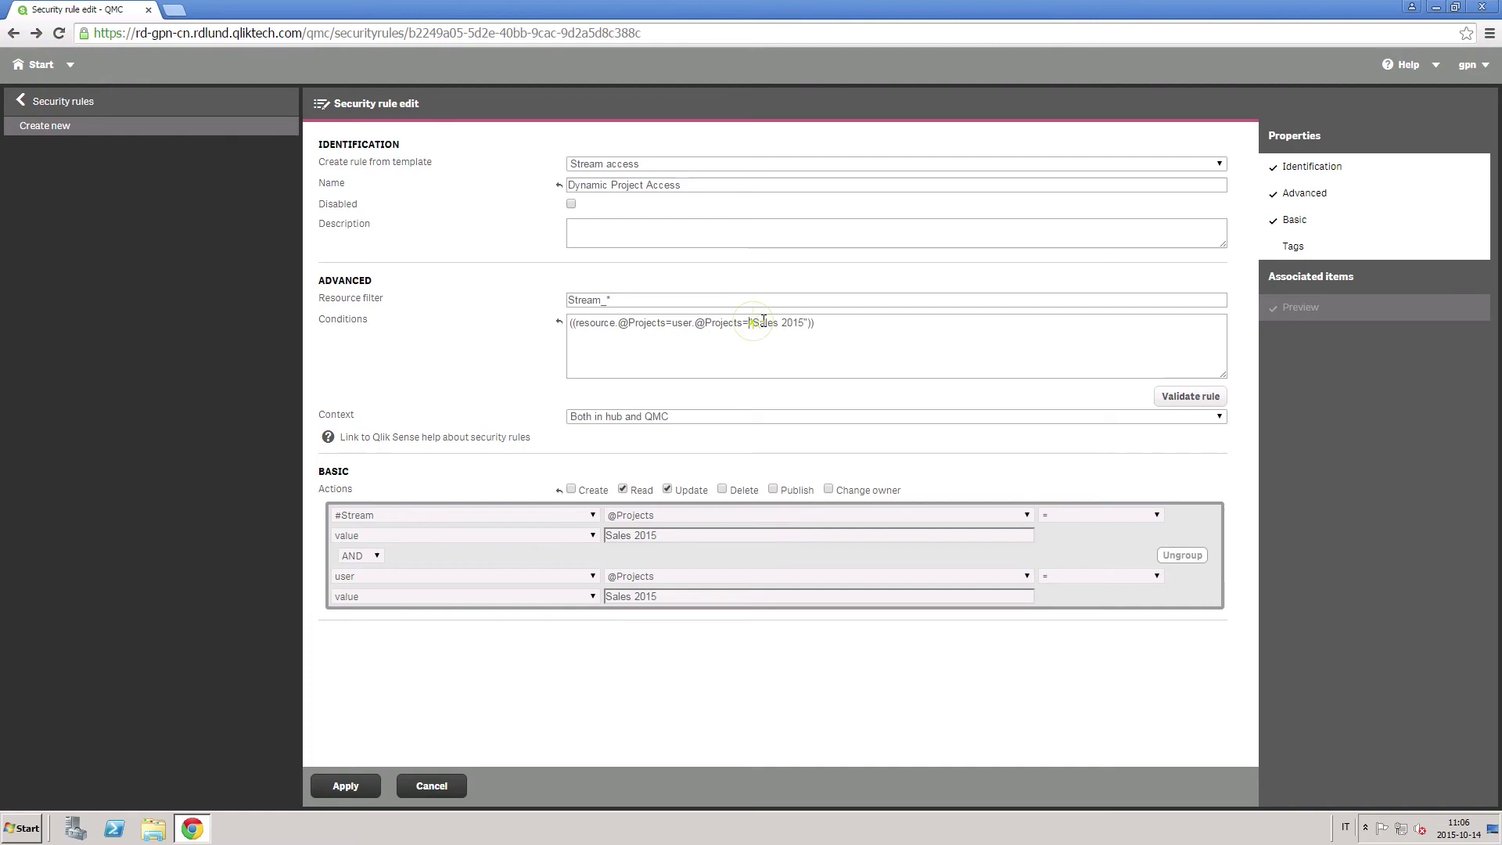
left_click_drag(750, 323, 798, 323)
key("BackSpace")
key("BackSpace")
left_click(1166, 397)
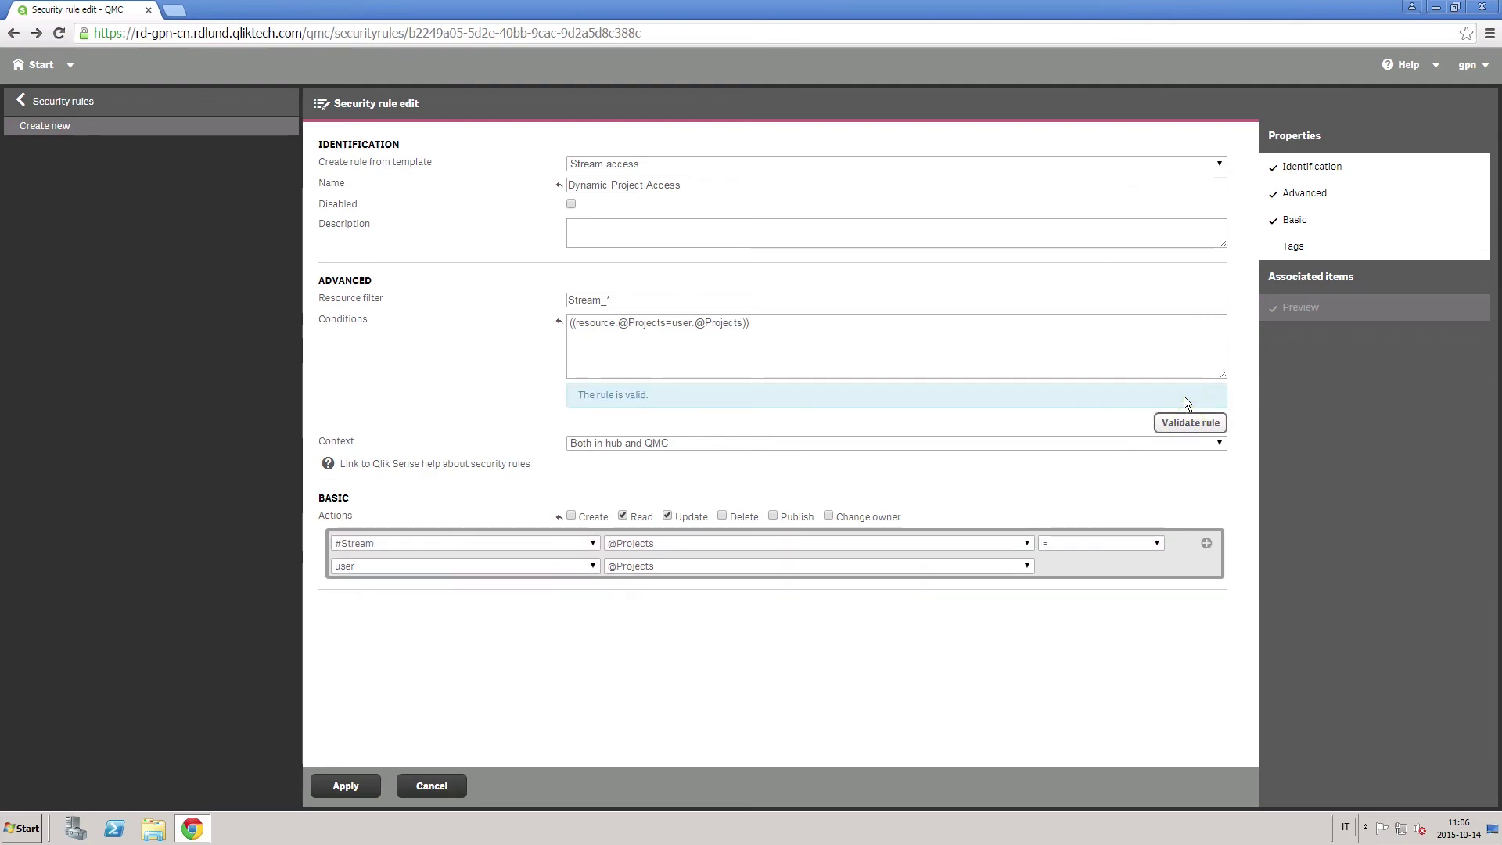